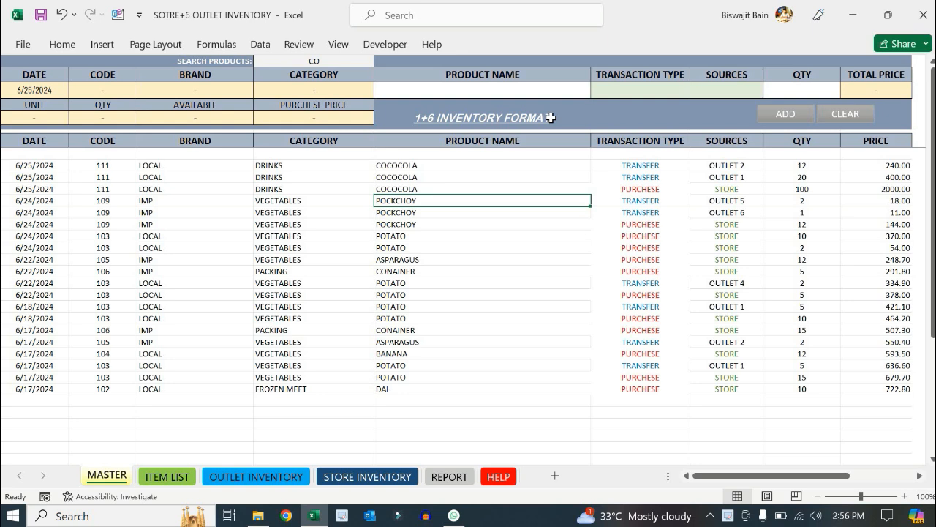
Step: Examine the transaction type and source options offered in the MASTER sheet's entry row
{"action": "left_click", "coordinate": [665, 89]}
{"action": "left_click", "coordinate": [695, 91]}
{"action": "left_click", "coordinate": [739, 89]}
{"action": "left_click", "coordinate": [771, 91]}
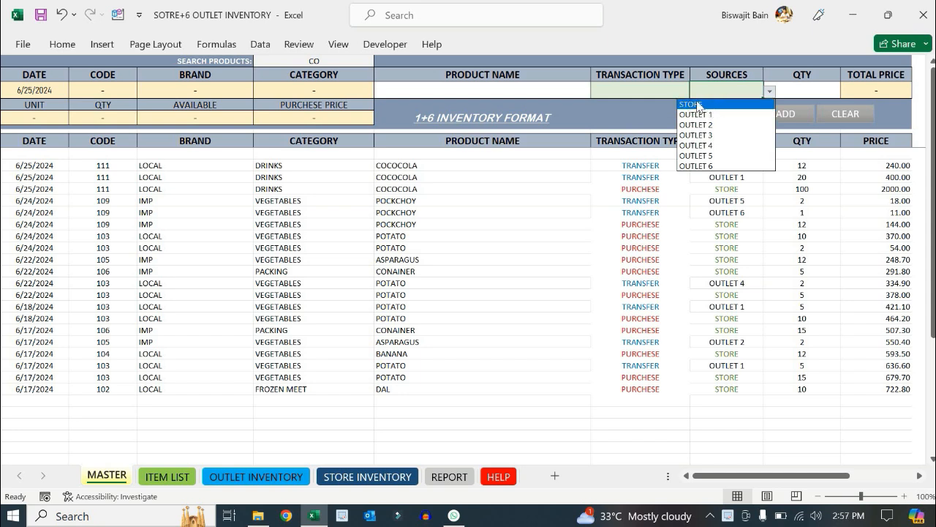
{"action": "left_click", "coordinate": [662, 90]}
{"action": "left_click", "coordinate": [696, 90]}
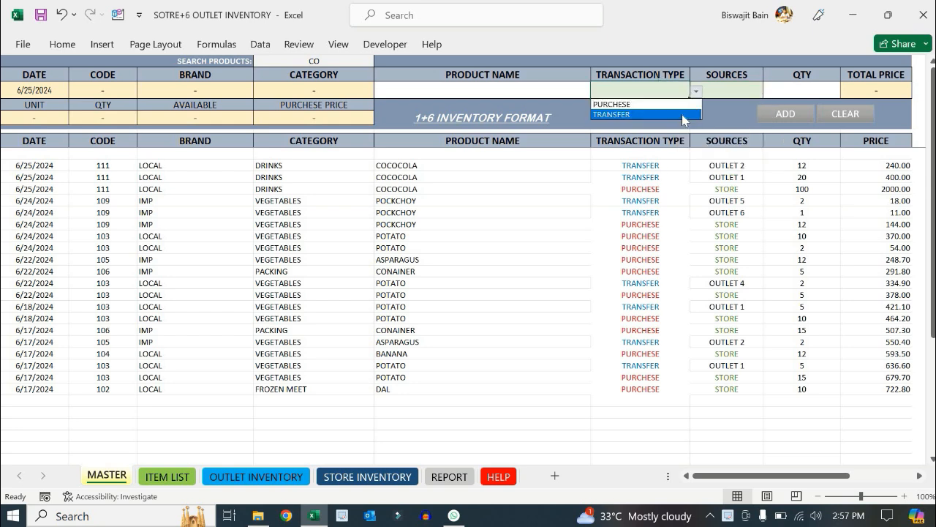
{"action": "left_click", "coordinate": [551, 180]}
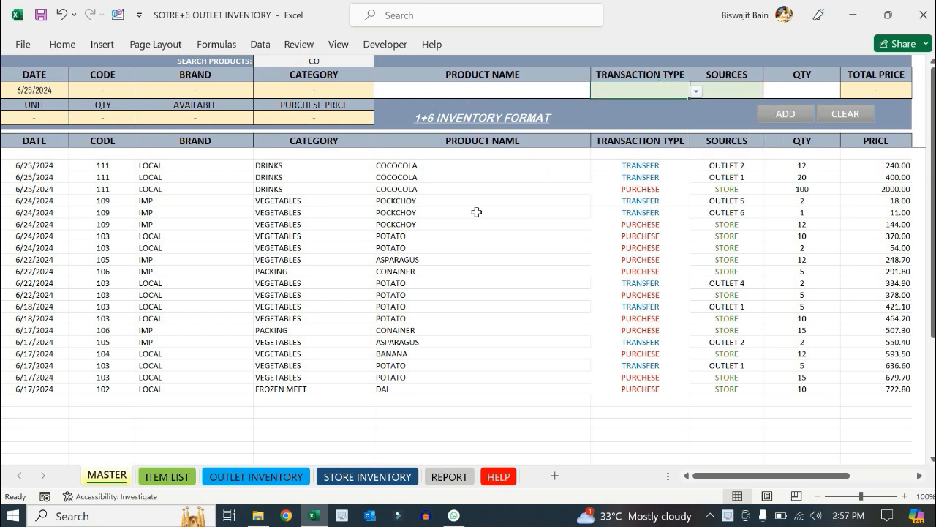
{"action": "left_click", "coordinate": [511, 205]}
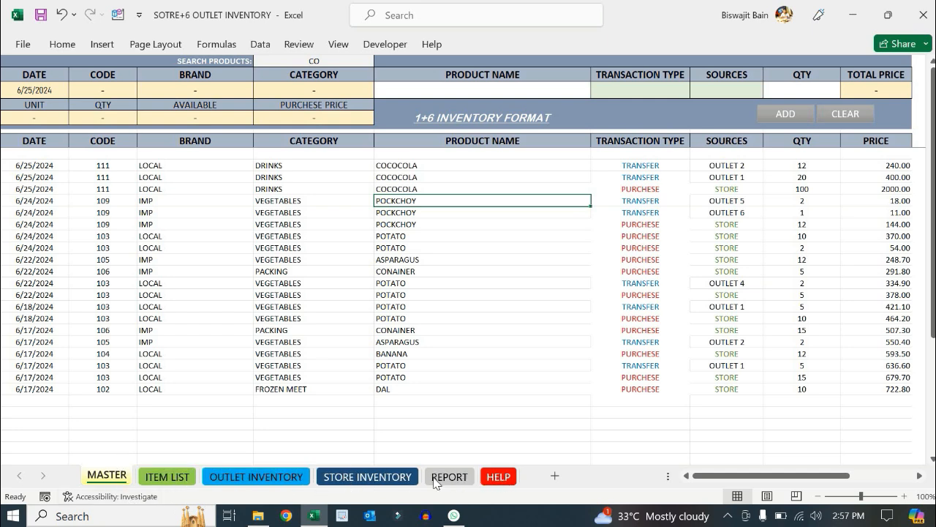
{"action": "left_click", "coordinate": [159, 448]}
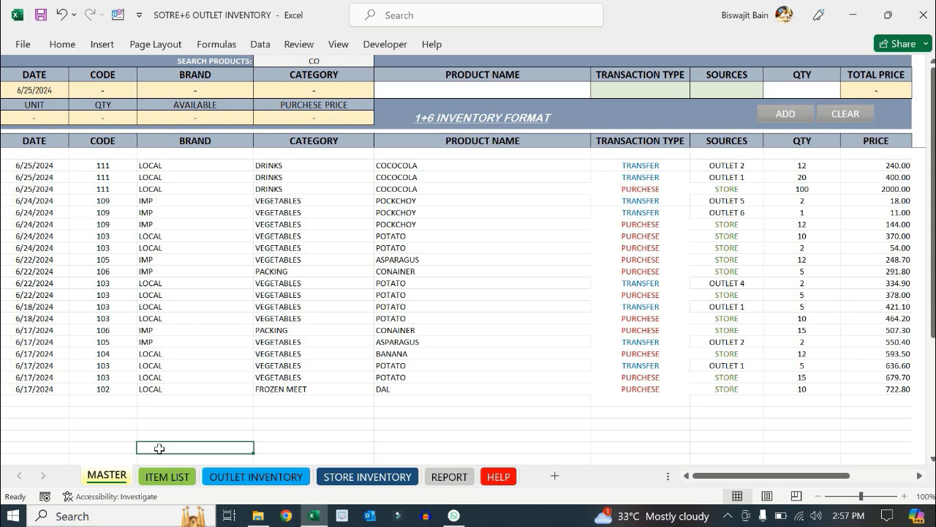
{"action": "left_click", "coordinate": [382, 411]}
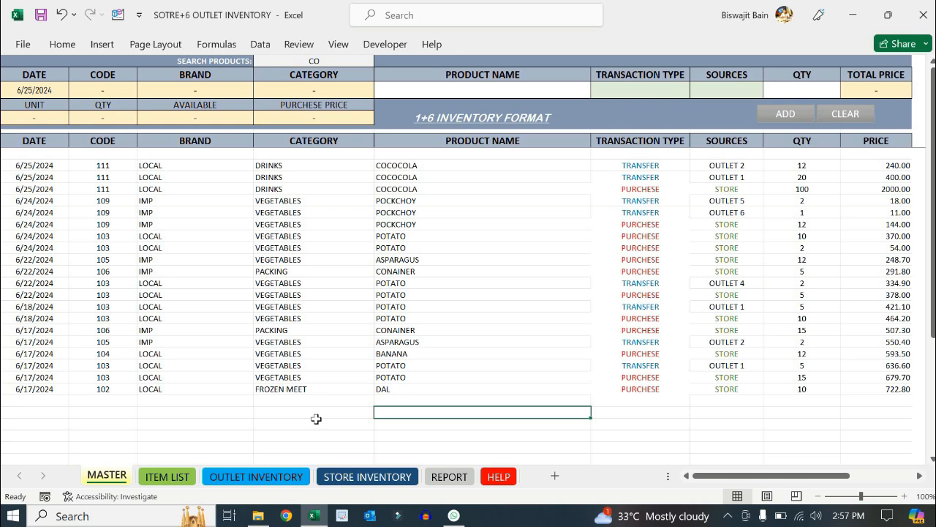
{"action": "left_click_drag", "start_coordinate": [43, 401], "coordinate": [860, 412]}
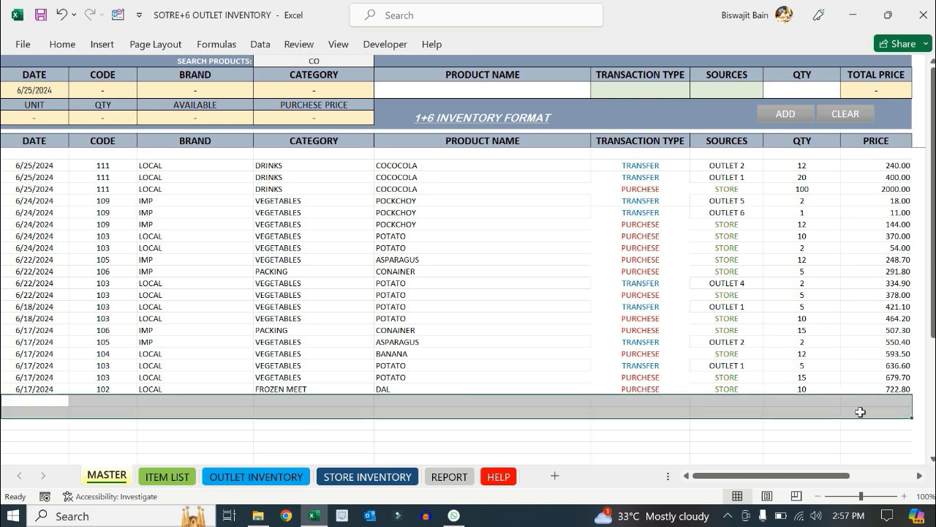
{"action": "left_click", "coordinate": [528, 388]}
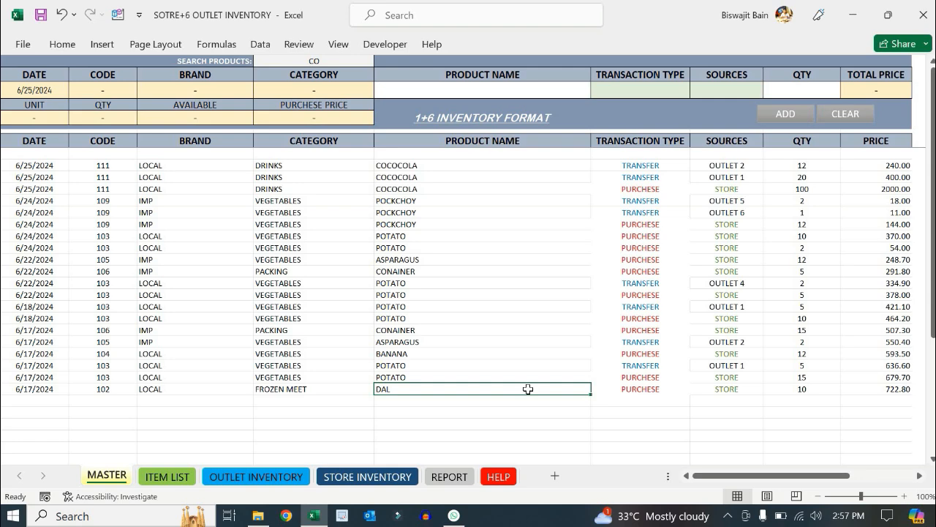
{"action": "left_click", "coordinate": [196, 448]}
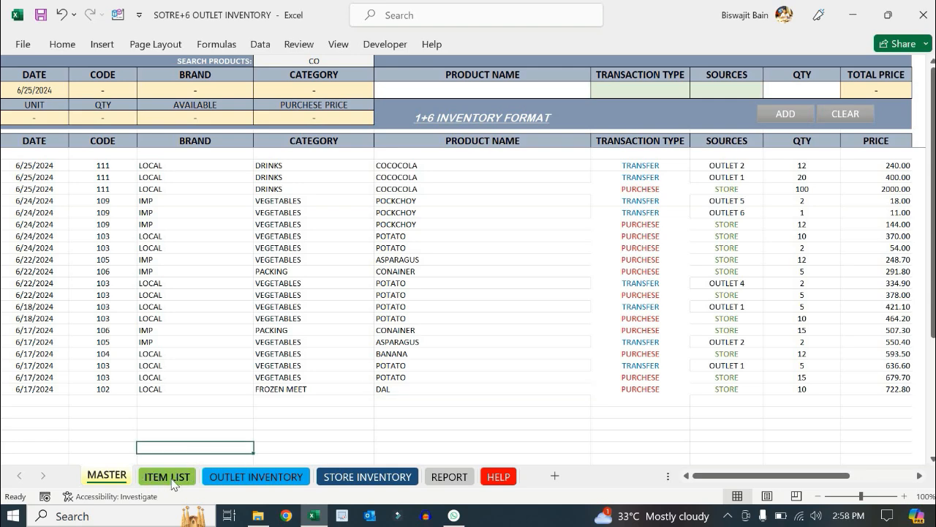
Step: Open the ITEM LIST sheet and look over its table of existing items
{"action": "left_click", "coordinate": [174, 482]}
{"action": "left_click", "coordinate": [198, 369]}
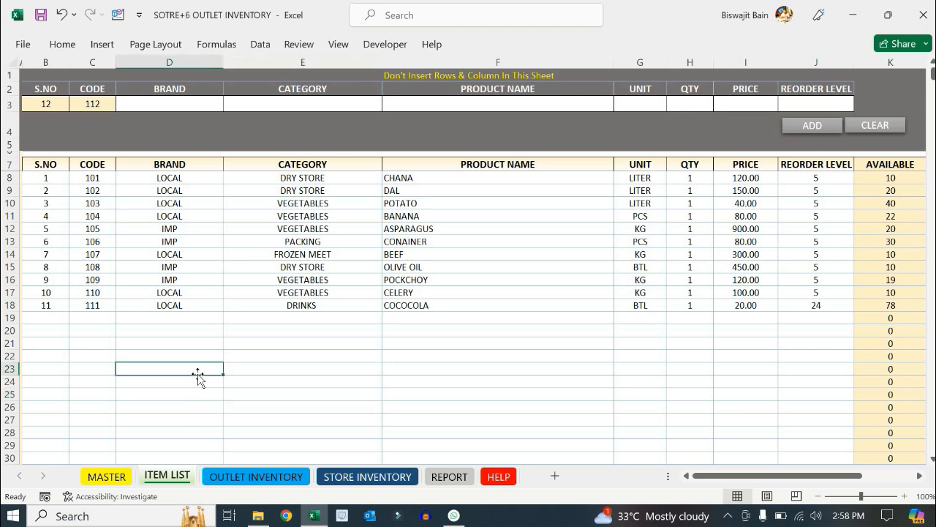
{"action": "left_click_drag", "start_coordinate": [42, 164], "coordinate": [856, 393]}
{"action": "left_click", "coordinate": [423, 335]}
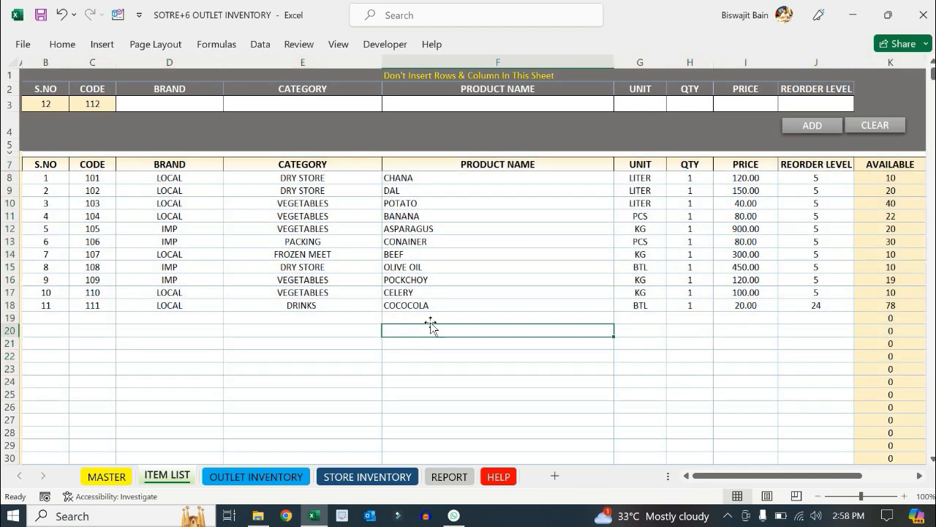
Step: Examine the new-item entry row on the ITEM LIST sheet, including its serial number and code, and the first listed product code
{"action": "left_click_drag", "start_coordinate": [47, 104], "coordinate": [837, 106]}
{"action": "left_click", "coordinate": [140, 121]}
{"action": "left_click_drag", "start_coordinate": [44, 104], "coordinate": [794, 89]}
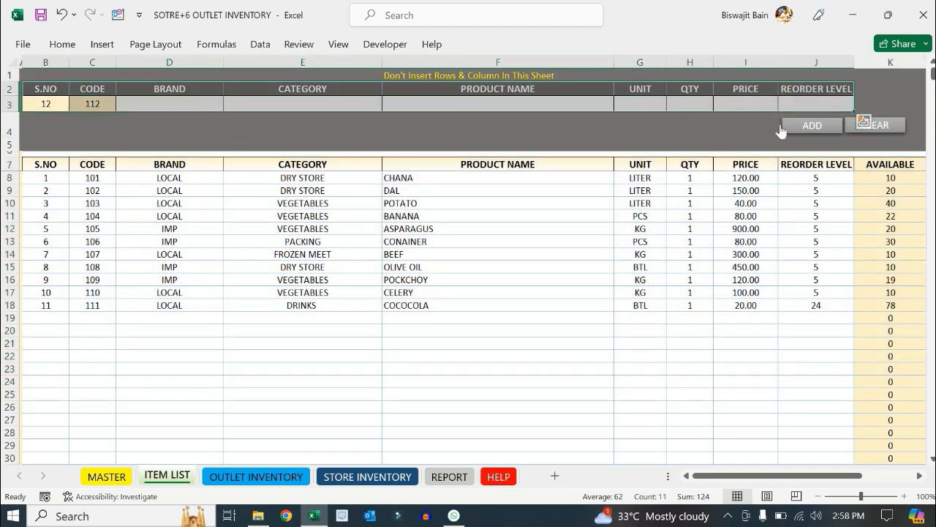
{"action": "left_click", "coordinate": [746, 120]}
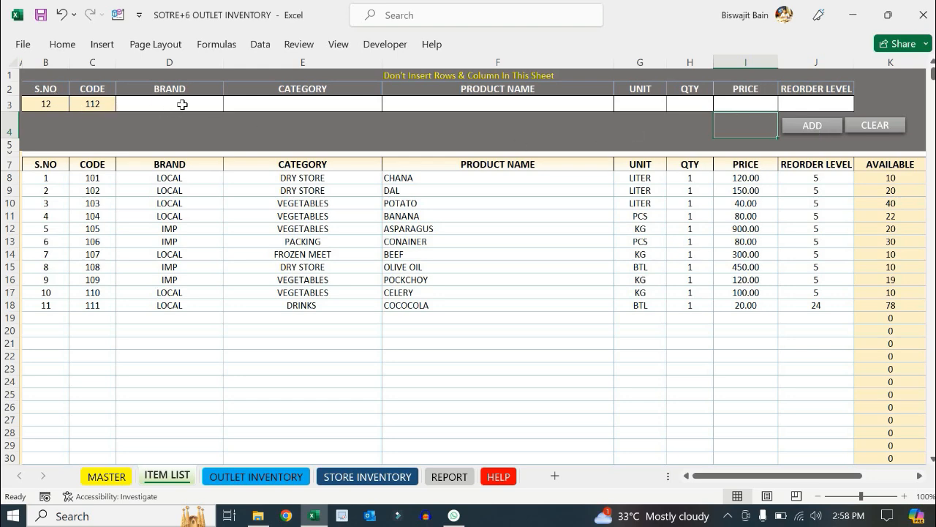
{"action": "left_click", "coordinate": [46, 103]}
{"action": "left_click", "coordinate": [100, 100]}
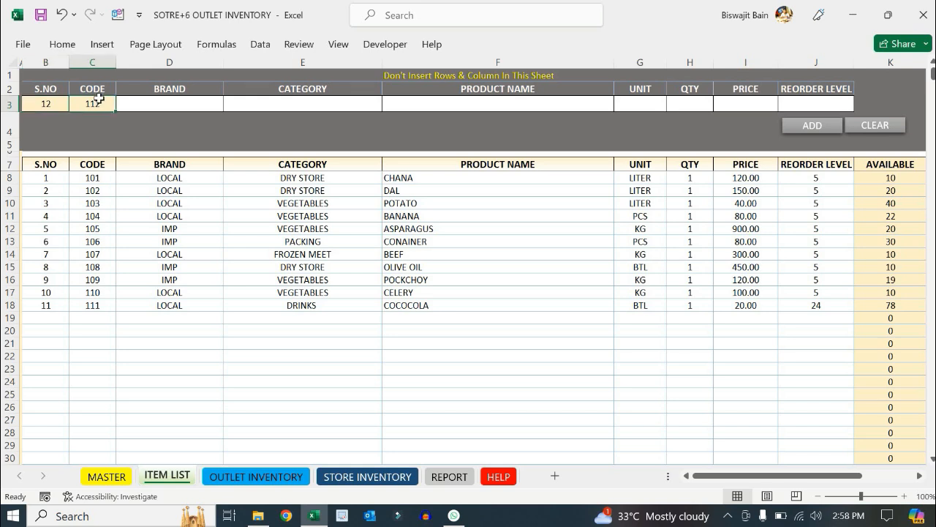
{"action": "left_click", "coordinate": [98, 178]}
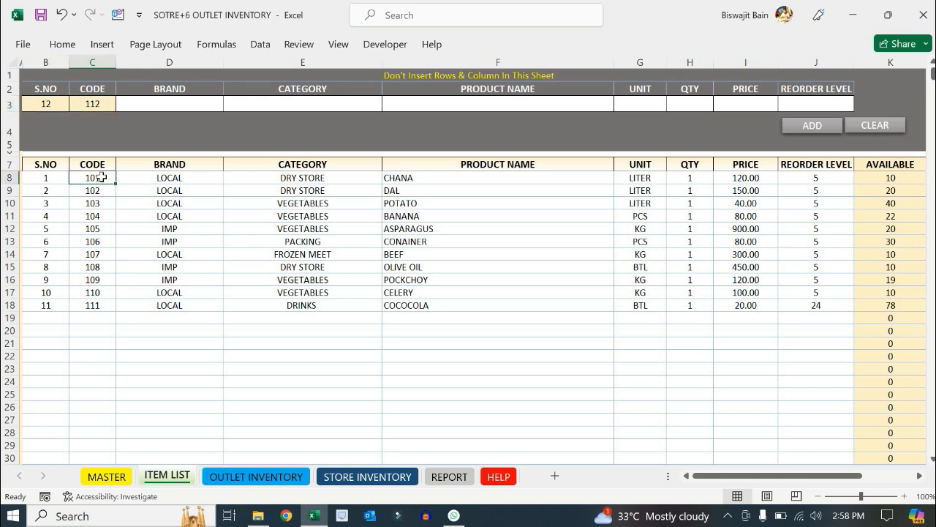
Step: Check the starting product code on the HELP sheet and return to the MASTER sheet
{"action": "left_click", "coordinate": [501, 478]}
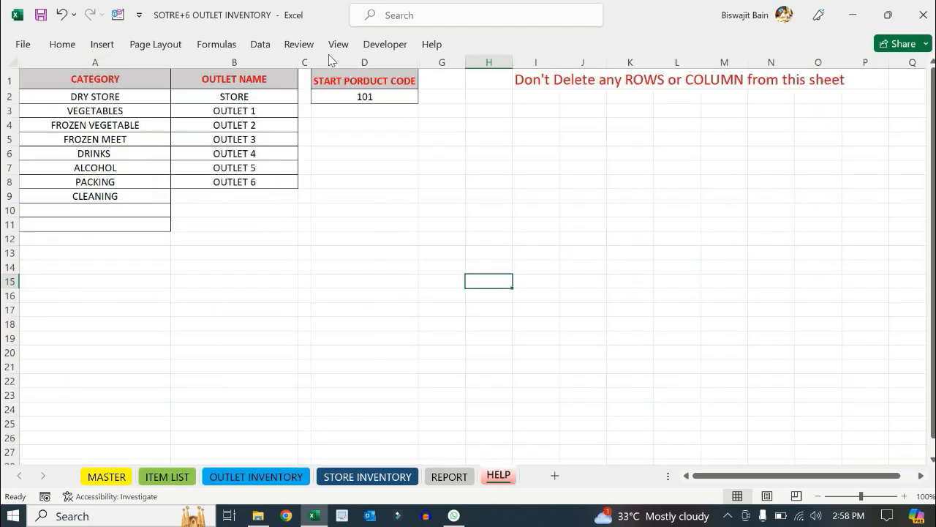
{"action": "left_click", "coordinate": [389, 97]}
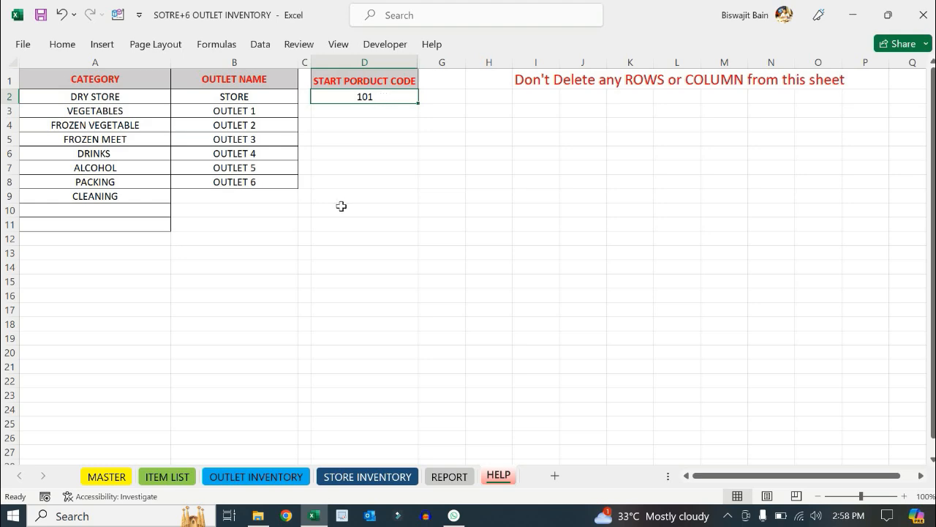
{"action": "left_click", "coordinate": [104, 478]}
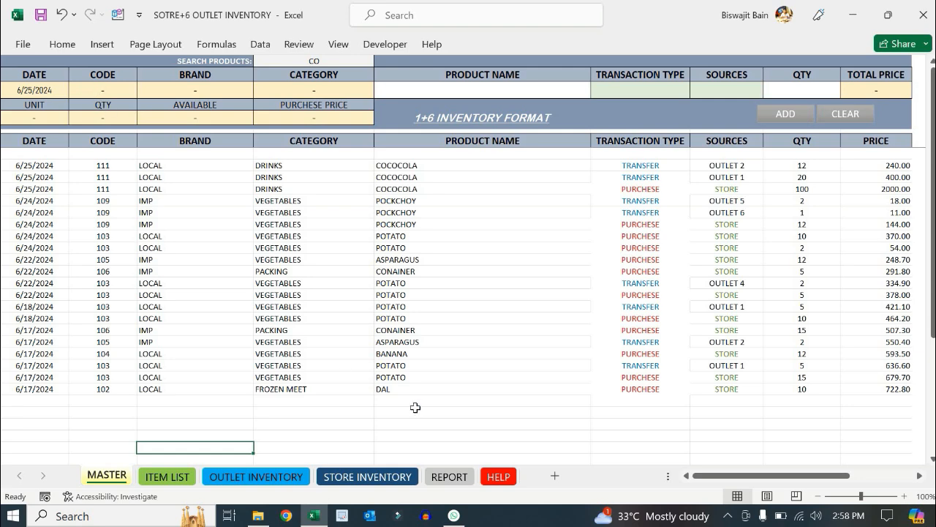
{"action": "left_click", "coordinate": [500, 477]}
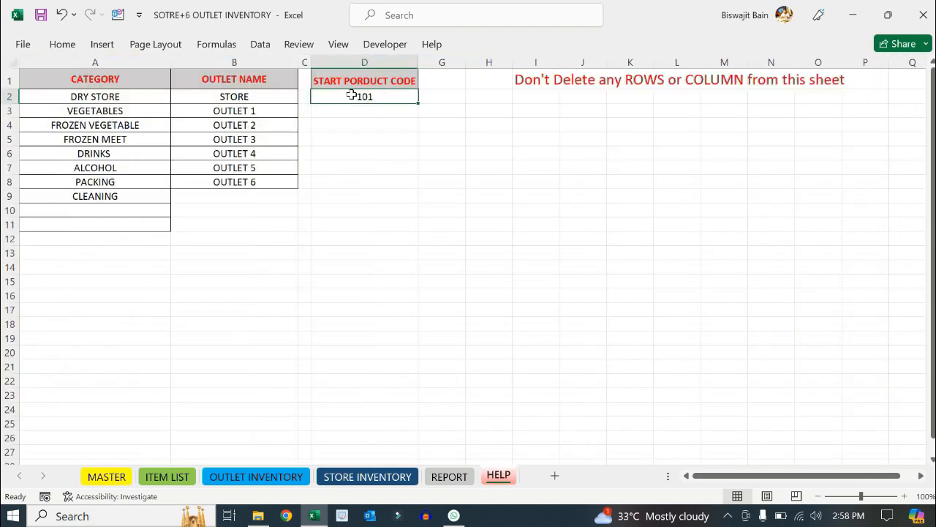
{"action": "left_click", "coordinate": [107, 477]}
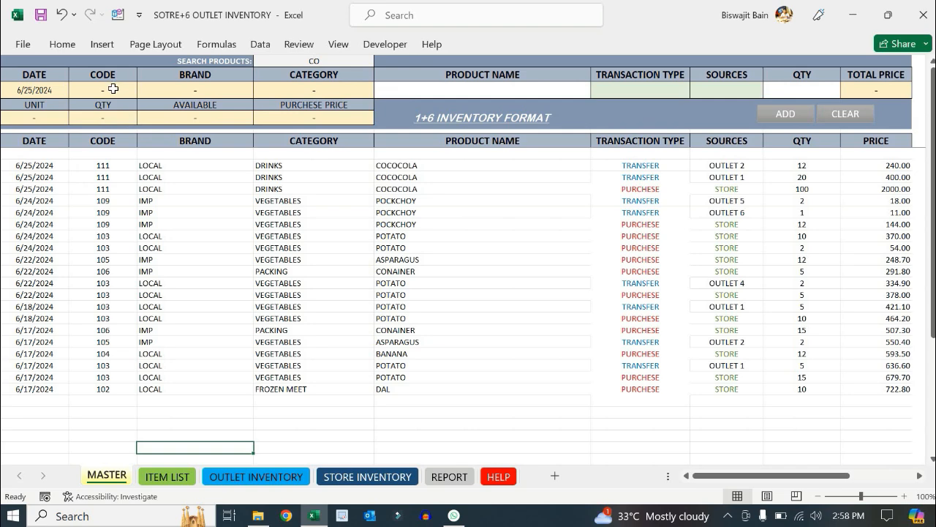
Step: Compare the category options in the ITEM LIST entry row with the category list on the HELP sheet
{"action": "key", "text": "ctrl+Page_Down"}
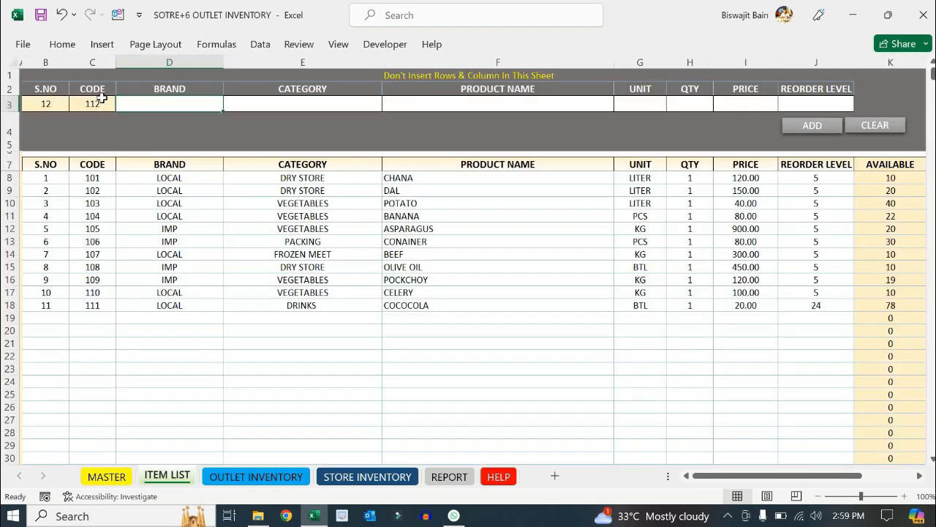
{"action": "left_click", "coordinate": [319, 105]}
{"action": "left_click", "coordinate": [389, 106]}
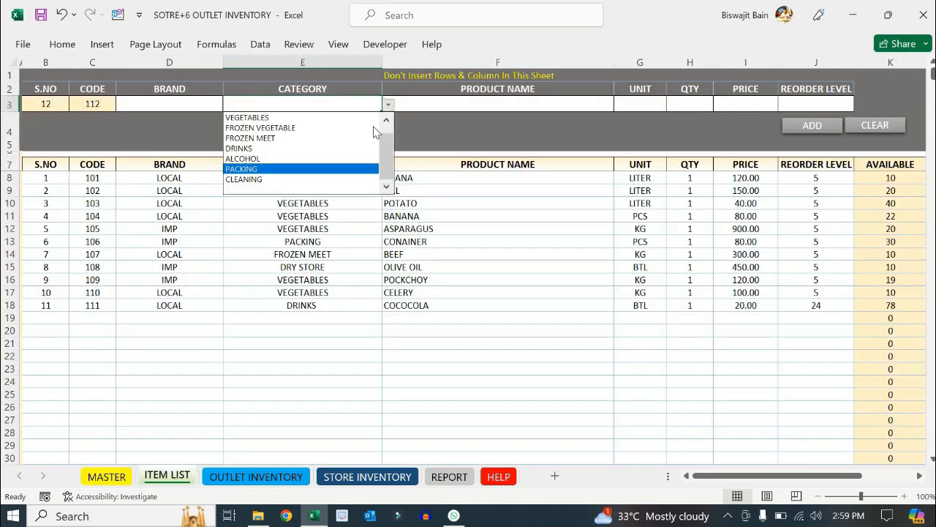
{"action": "left_click", "coordinate": [498, 474]}
{"action": "left_click", "coordinate": [497, 476]}
{"action": "left_click_drag", "start_coordinate": [109, 96], "coordinate": [135, 309]}
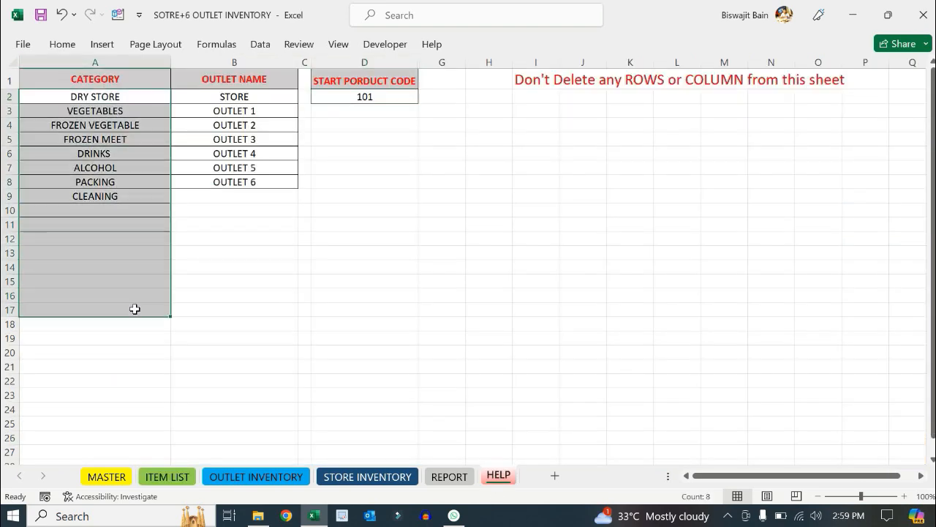
{"action": "left_click", "coordinate": [271, 300]}
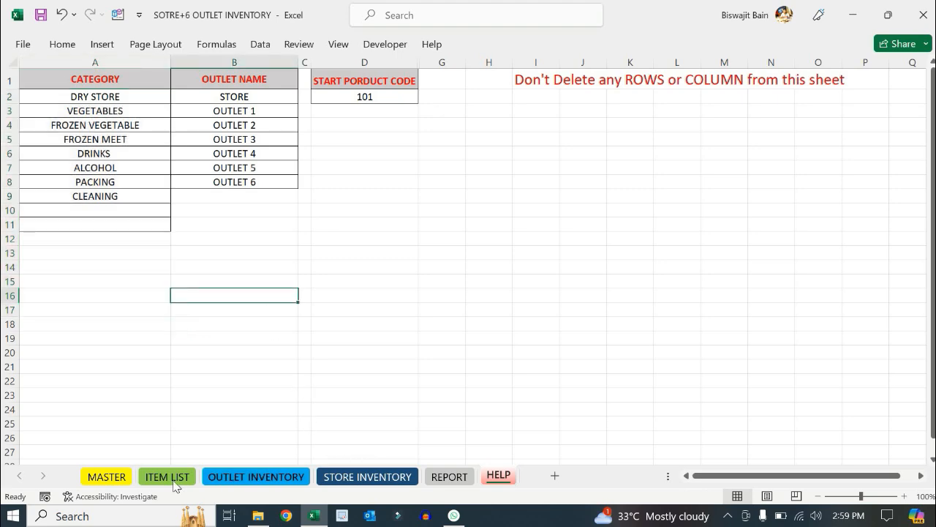
{"action": "left_click", "coordinate": [167, 477]}
{"action": "left_click", "coordinate": [389, 104]}
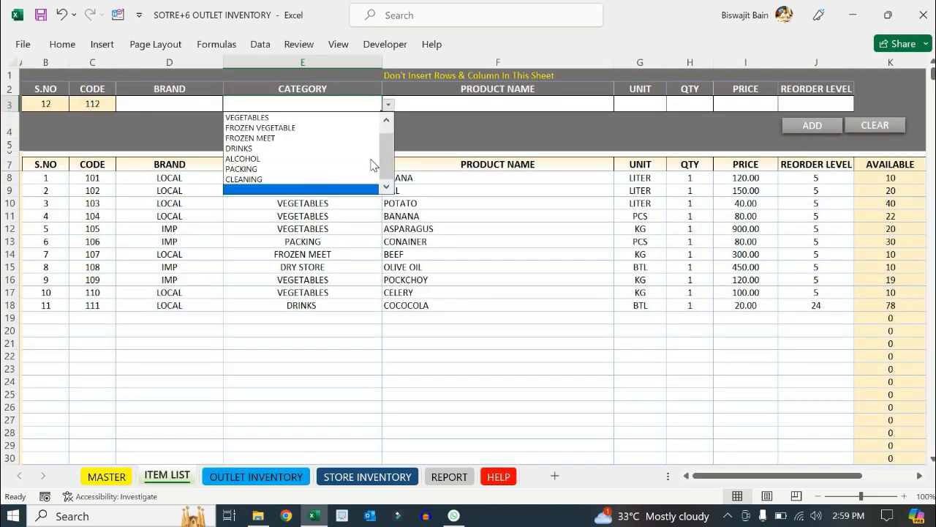
Step: Review the product name, unit, quantity, price and reorder level fields of the new-item entry row
{"action": "left_click", "coordinate": [526, 115]}
{"action": "left_click", "coordinate": [602, 102]}
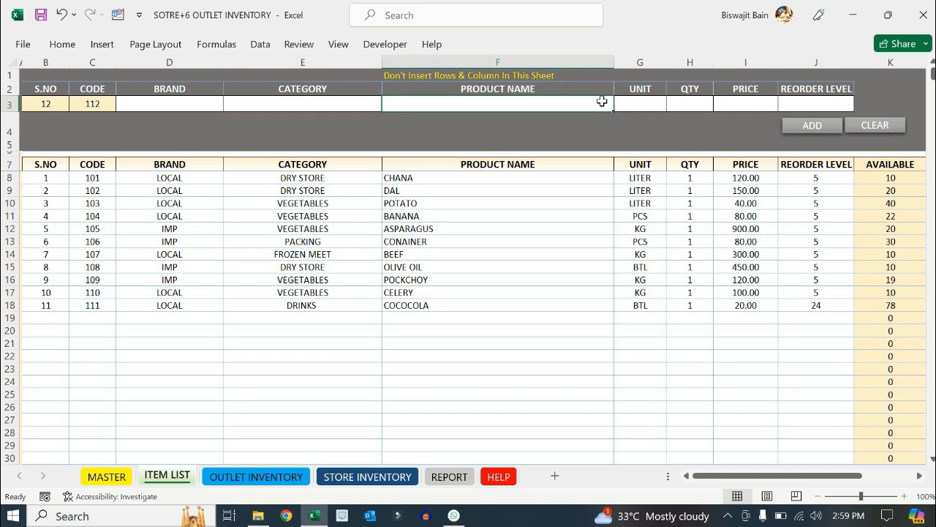
{"action": "left_click", "coordinate": [637, 109]}
{"action": "left_click", "coordinate": [675, 106]}
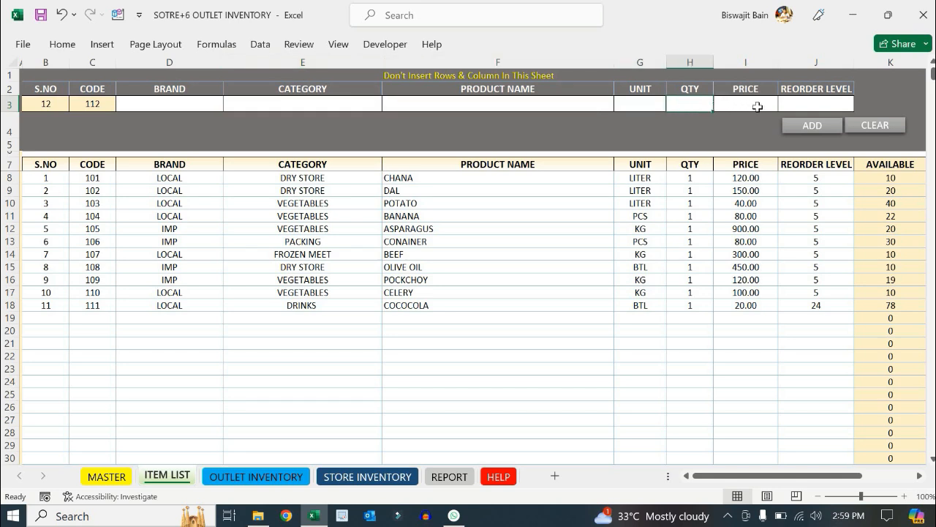
{"action": "left_click", "coordinate": [757, 108]}
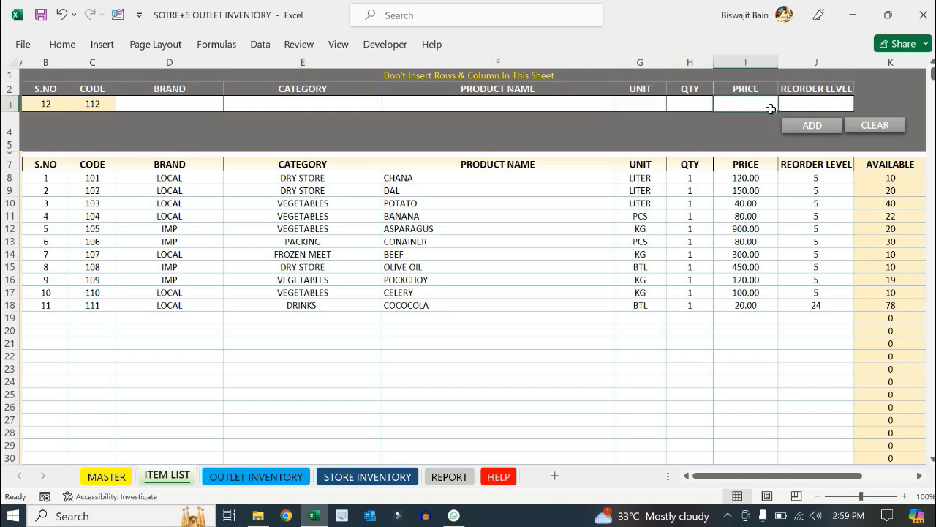
{"action": "left_click", "coordinate": [826, 104]}
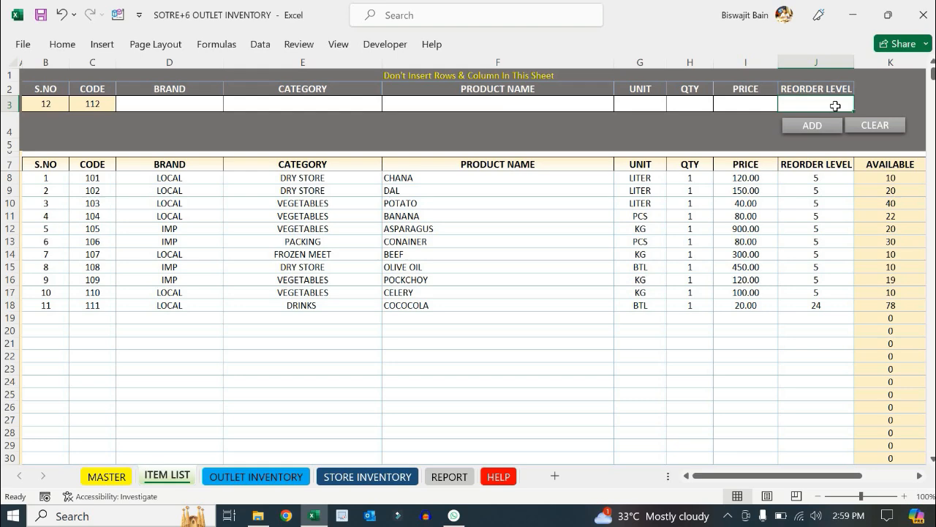
{"action": "scroll", "coordinate": [504, 255], "scroll_direction": "down", "scroll_amount": 2}
{"action": "scroll", "coordinate": [504, 256], "scroll_direction": "up", "scroll_amount": 2}
Step: Enter LOCAL as the brand in the new-item entry row of the ITEM LIST sheet
{"action": "left_click", "coordinate": [189, 104]}
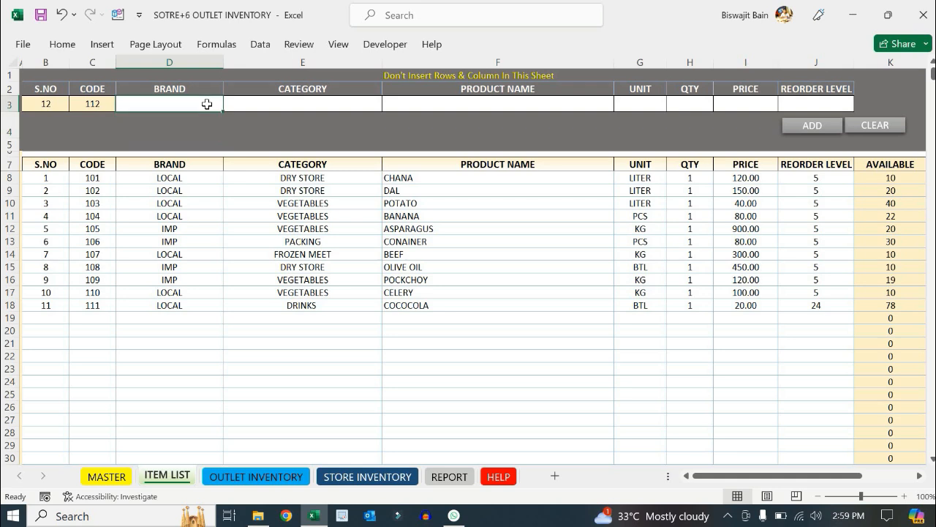
{"action": "type", "text": "LOCAL"}
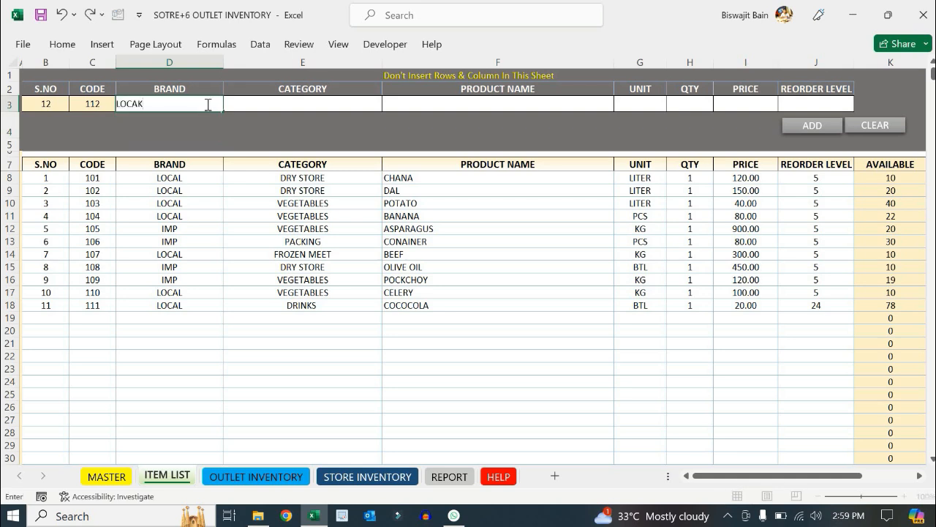
{"action": "left_click", "coordinate": [186, 135]}
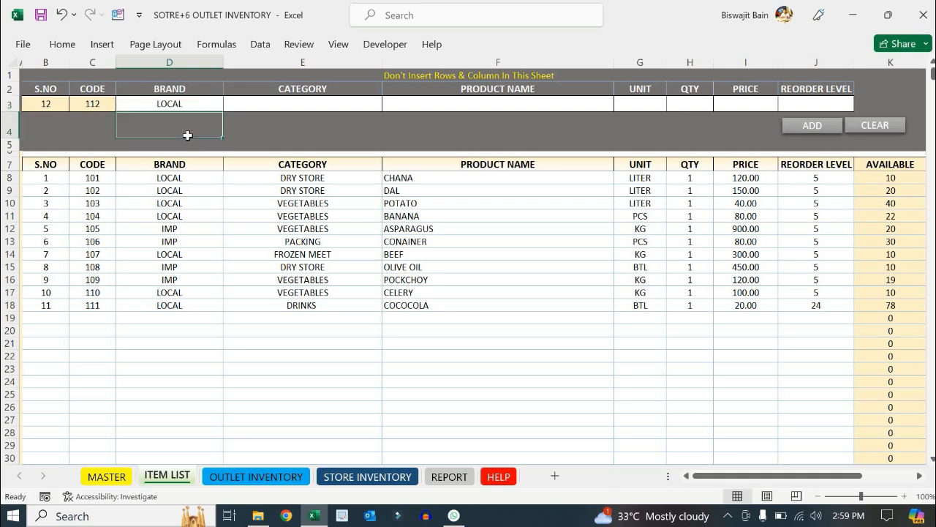
Step: Look at the product names and brands of existing items such as DAL, POTATO and COCOCOLA in the item table
{"action": "left_click", "coordinate": [410, 189]}
{"action": "left_click", "coordinate": [415, 203]}
{"action": "left_click", "coordinate": [191, 206]}
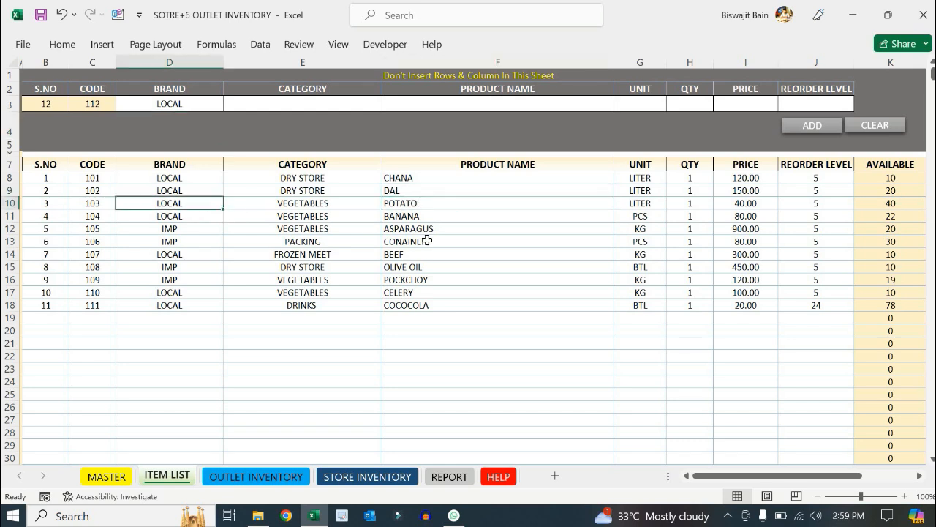
{"action": "left_click", "coordinate": [436, 306]}
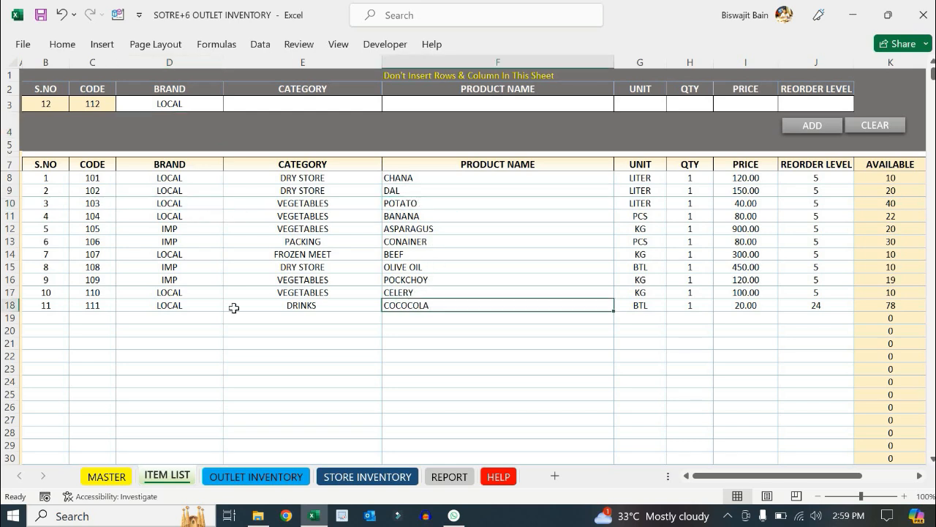
{"action": "left_click", "coordinate": [211, 303]}
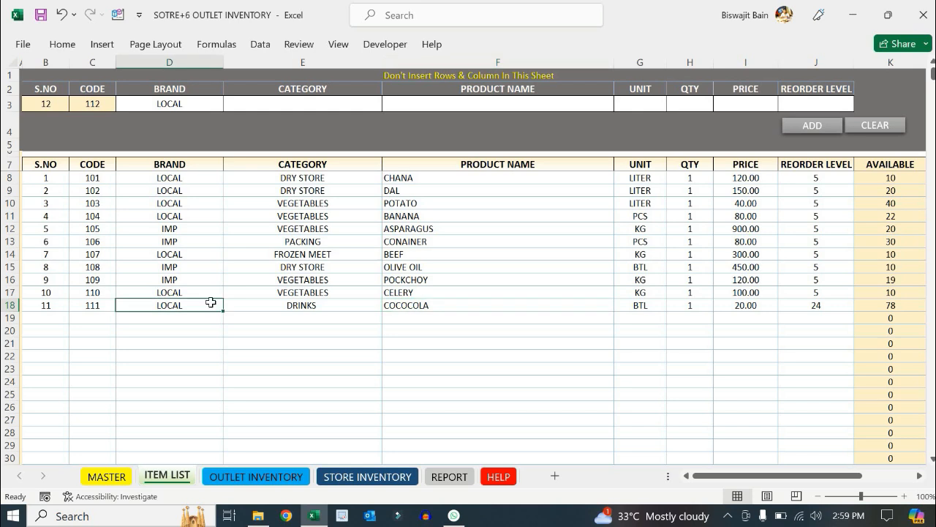
Step: Choose FROZEN MEET as the category in the new-item entry row of the ITEM LIST sheet
{"action": "left_click", "coordinate": [374, 106]}
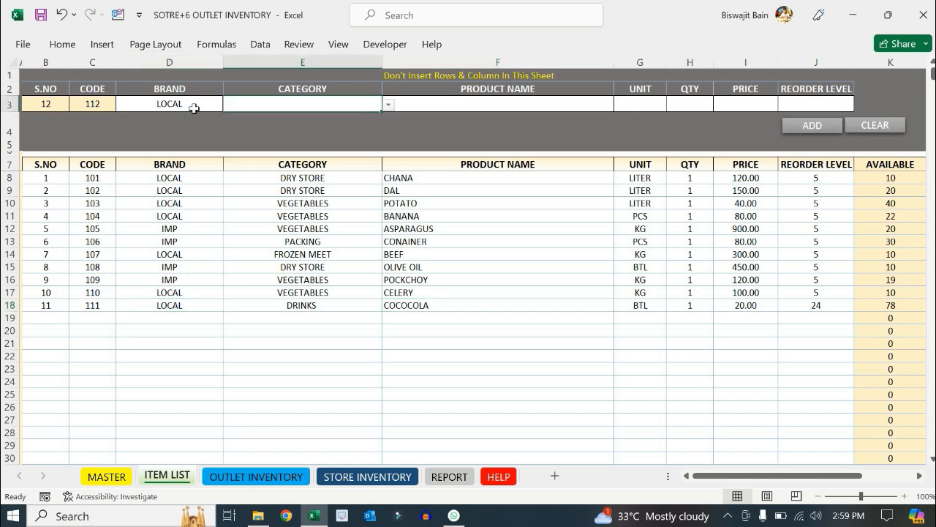
{"action": "left_click", "coordinate": [215, 105]}
{"action": "left_click", "coordinate": [381, 105]}
{"action": "left_click", "coordinate": [389, 106]}
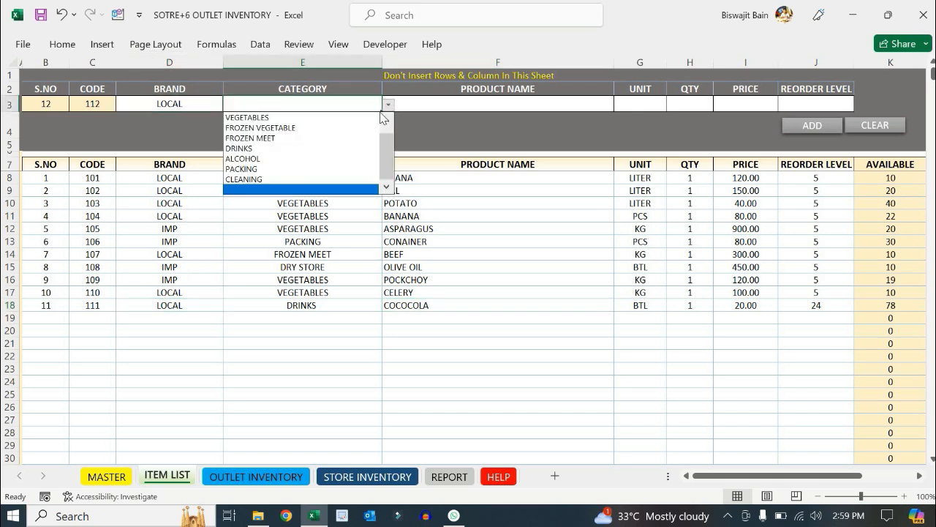
{"action": "left_click", "coordinate": [363, 139]}
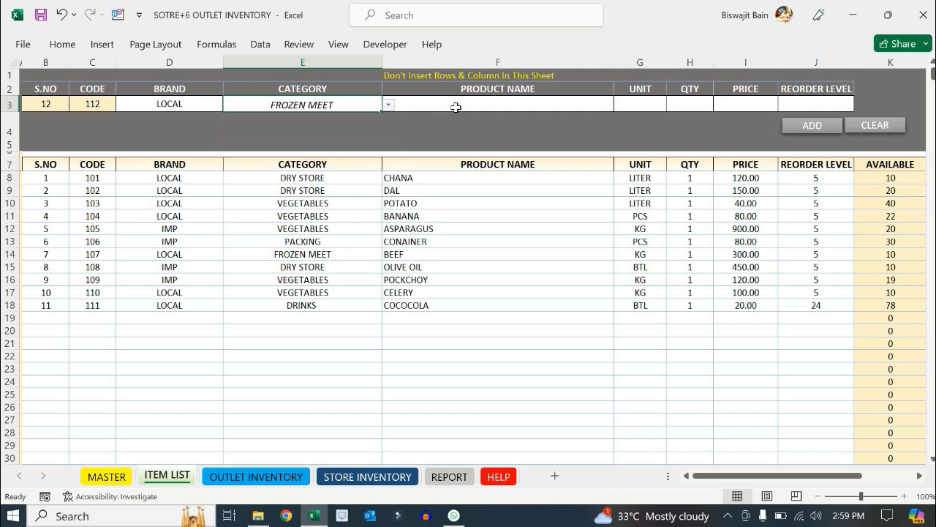
Step: Enter CHICKEN LEG as the product name in the new-item entry row
{"action": "left_click", "coordinate": [456, 107]}
{"action": "type", "text": "PR"}
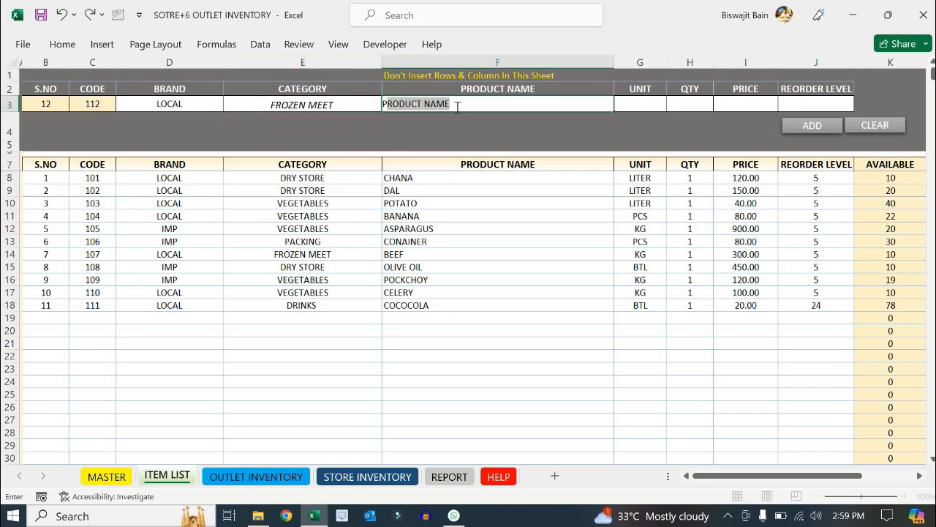
{"action": "key", "text": "BackSpace"}
{"action": "key", "text": "BackSpace"}
{"action": "key", "text": "BackSpace"}
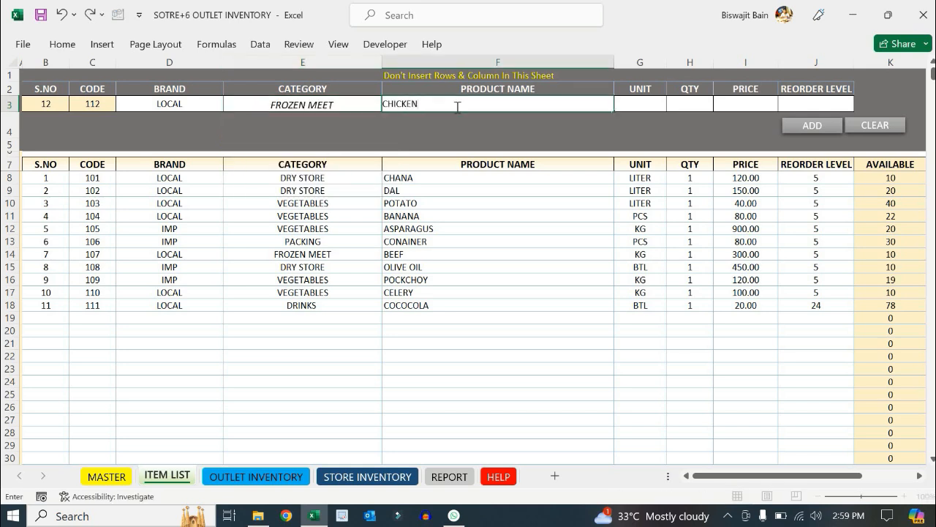
{"action": "type", "text": "CHICKEN LEG"}
{"action": "left_click", "coordinate": [603, 119]}
{"action": "left_click", "coordinate": [572, 106]}
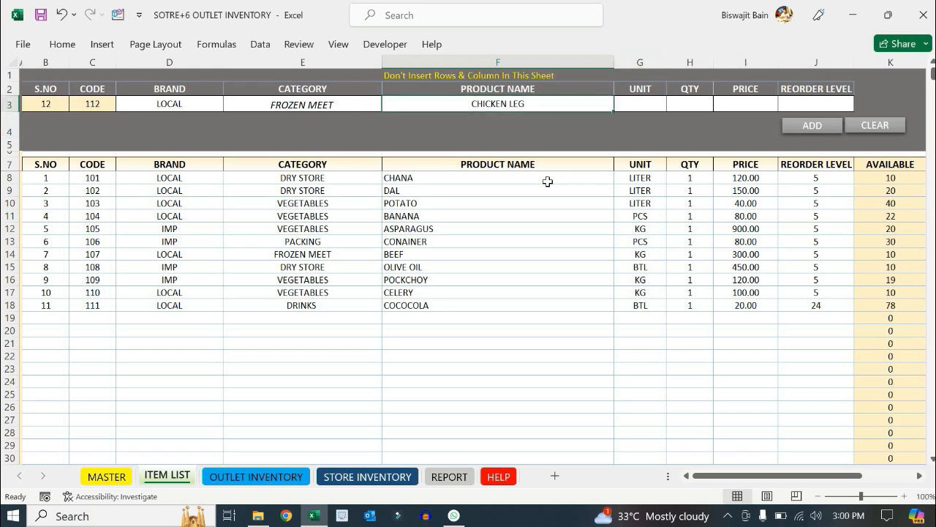
Step: Check the product names in the item table and change the new item's product name to DAL
{"action": "left_click_drag", "start_coordinate": [548, 165], "coordinate": [551, 395]}
{"action": "left_click", "coordinate": [574, 289]}
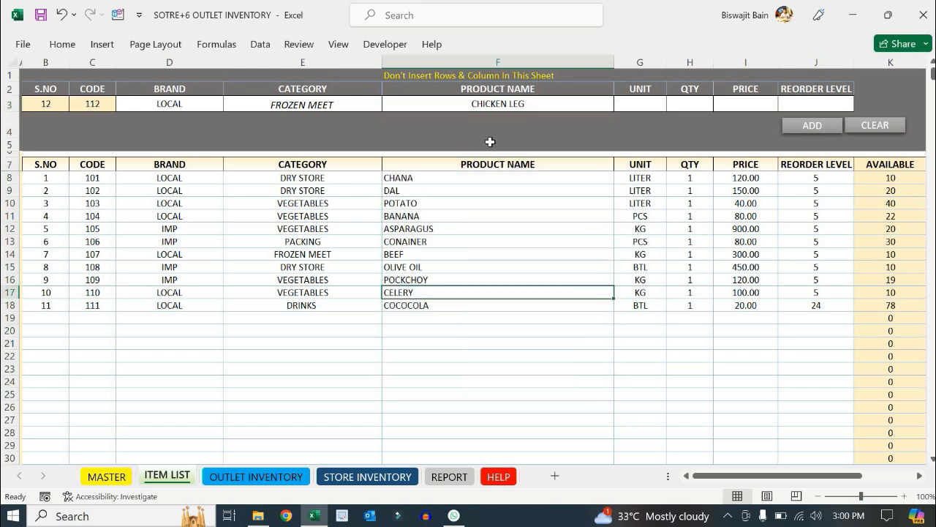
{"action": "double_click", "coordinate": [540, 104]}
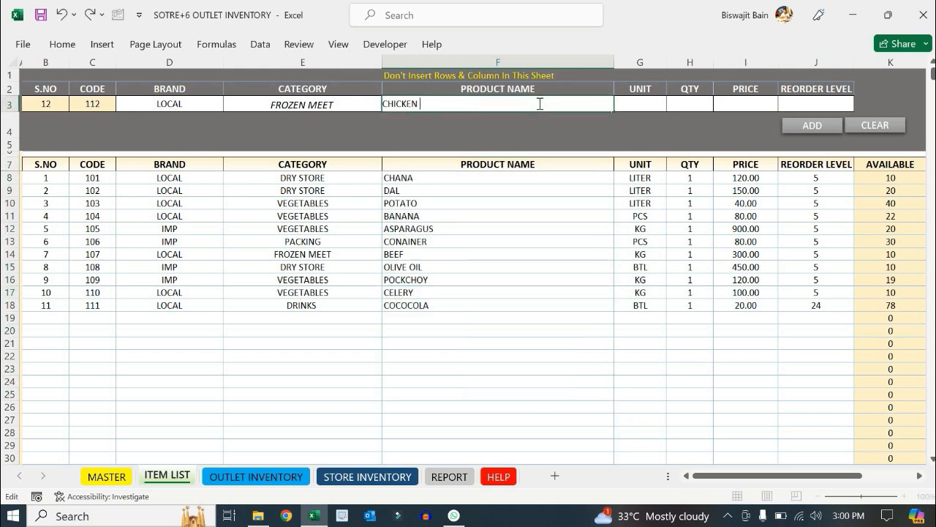
{"action": "type", "text": "DAL"}
{"action": "left_click", "coordinate": [467, 188]}
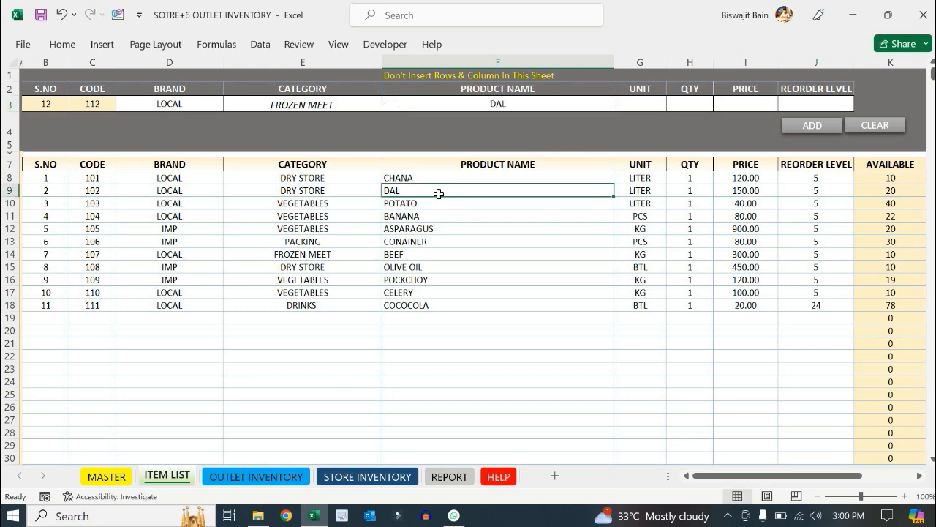
Step: Set the new item's unit to KG, quantity to 1 and price to 40
{"action": "left_click", "coordinate": [648, 99]}
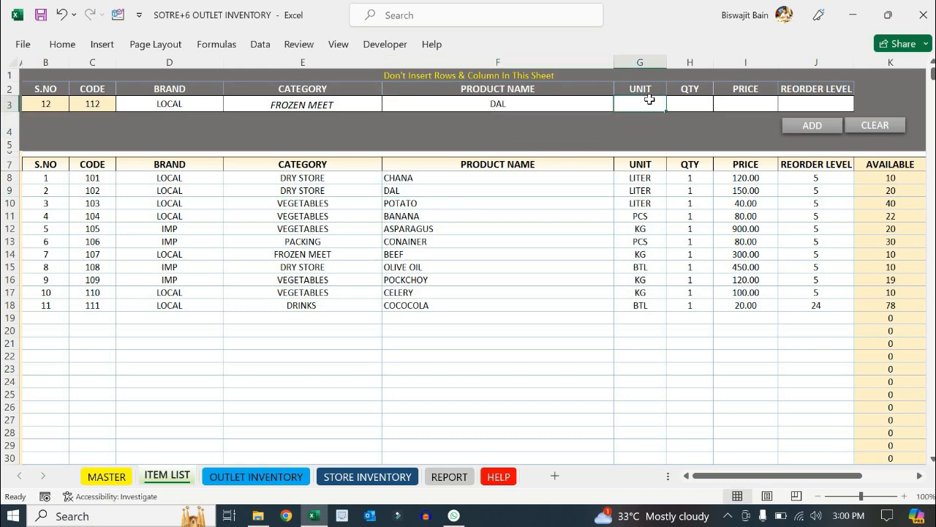
{"action": "type", "text": "KG"}
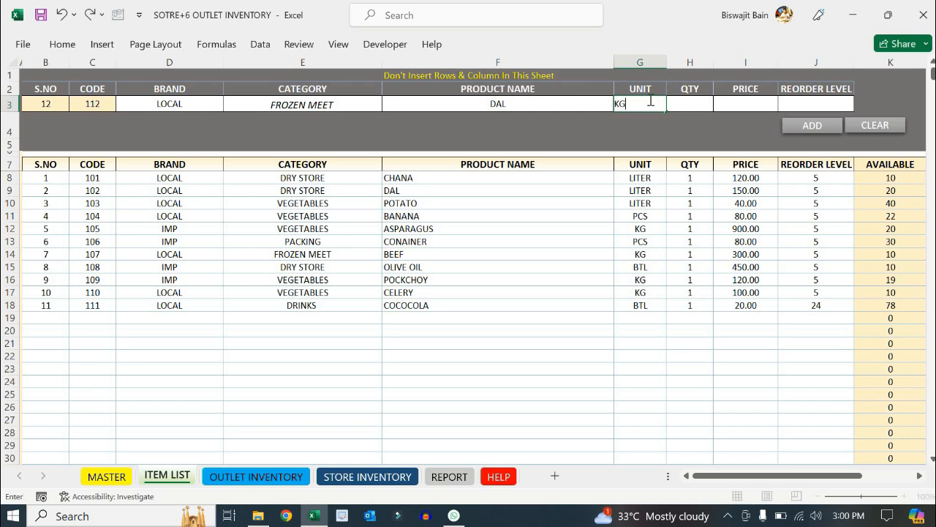
{"action": "key", "text": "Tab"}
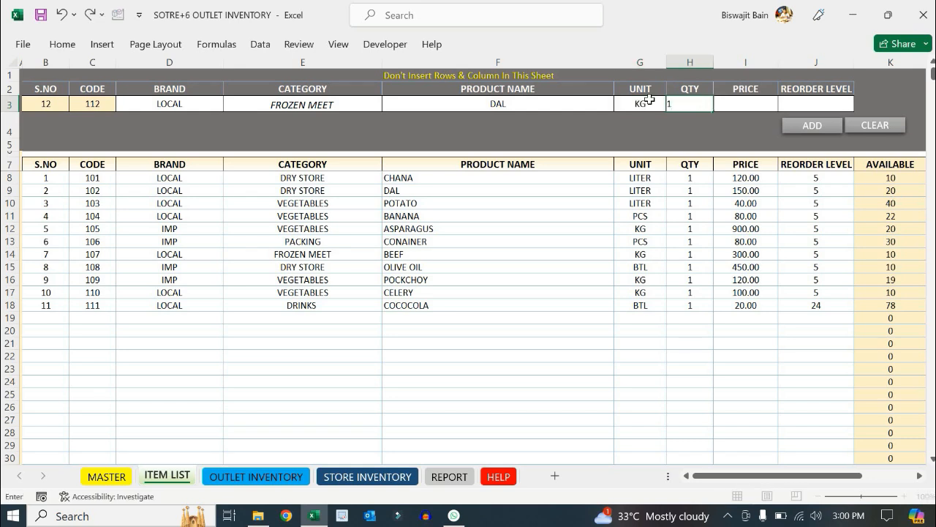
{"action": "type", "text": "1"}
{"action": "key", "text": "Tab"}
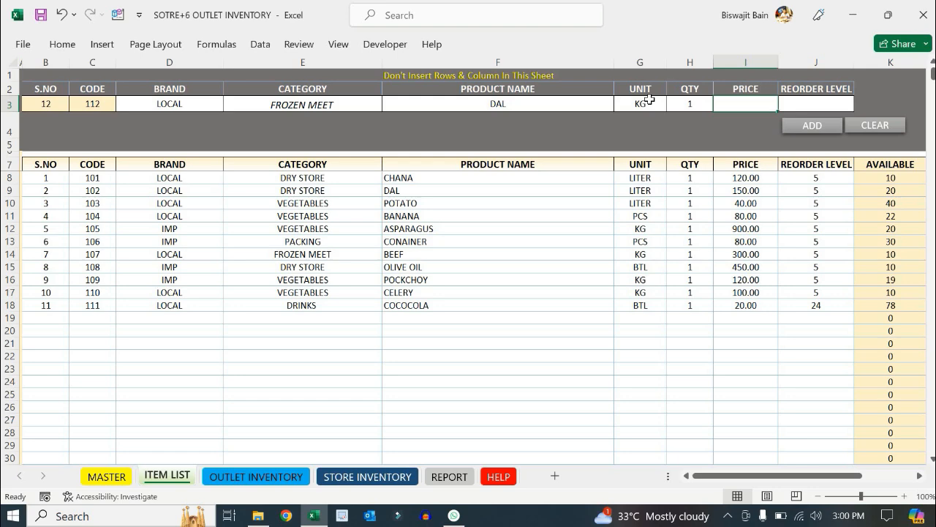
{"action": "type", "text": "40"}
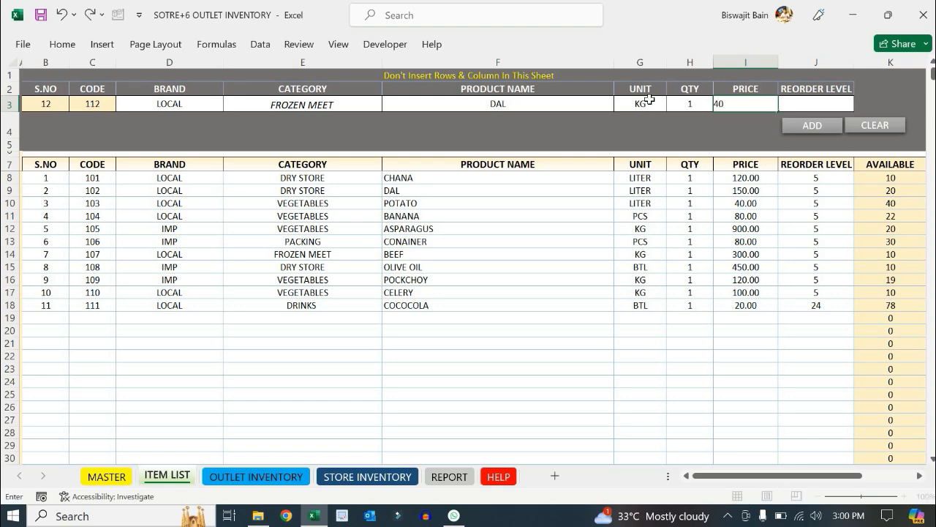
Step: Set the reorder level to 5 and try to add the DAL entry to the item table
{"action": "left_click", "coordinate": [829, 102]}
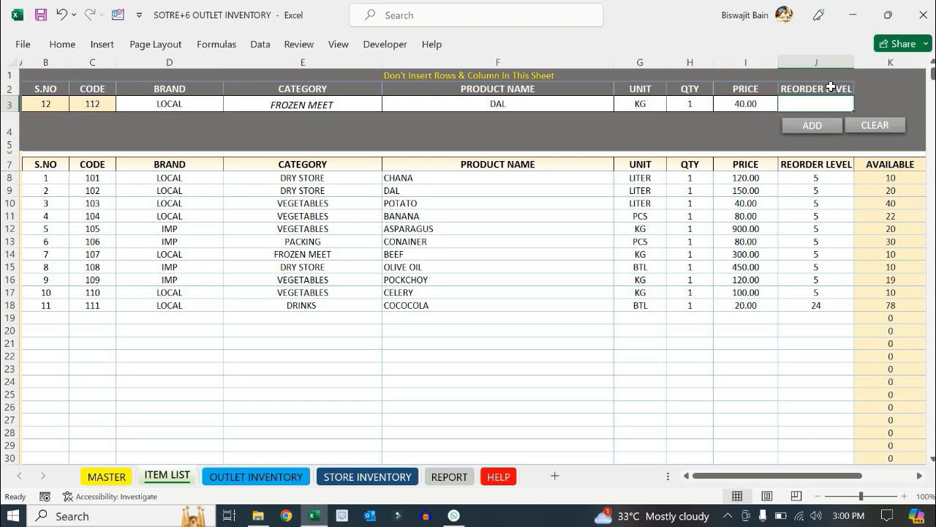
{"action": "type", "text": "5"}
{"action": "left_click", "coordinate": [810, 125]}
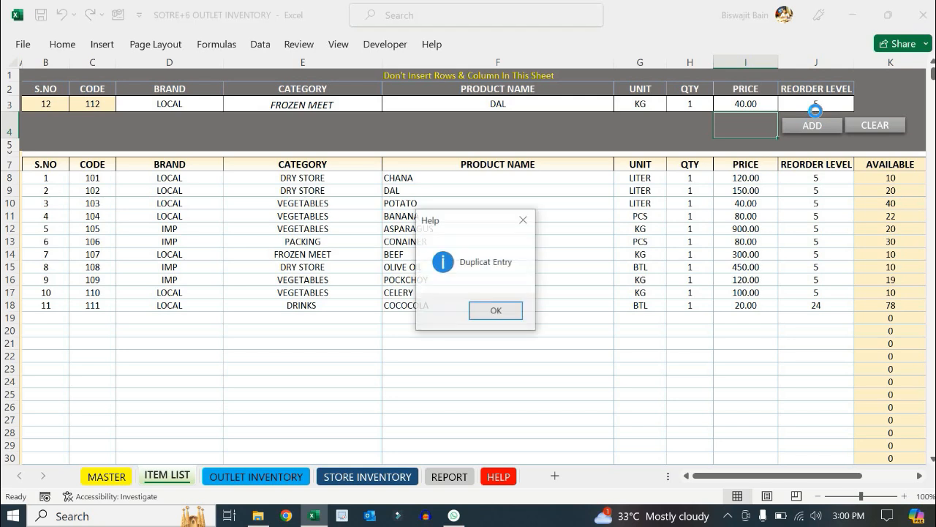
{"action": "left_click", "coordinate": [496, 311]}
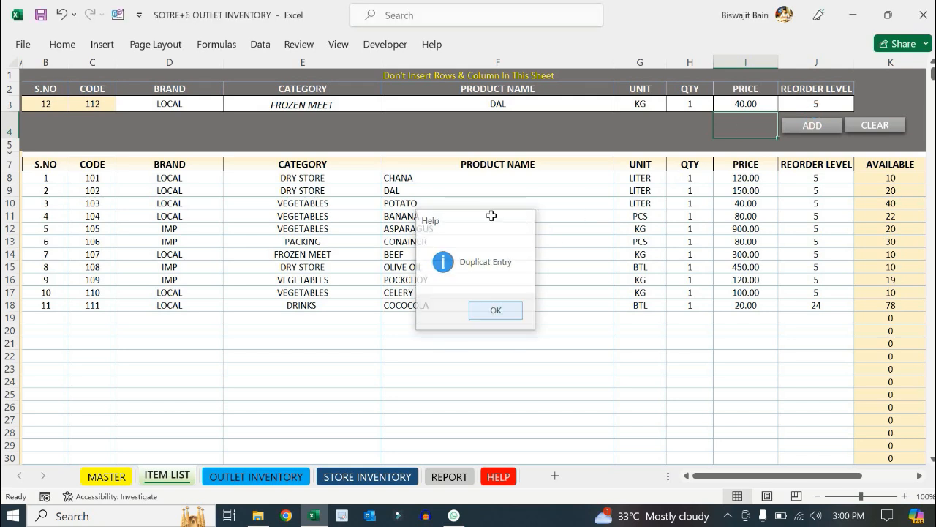
Step: Replace the product name in the new-item entry row with CHICKEN LEG
{"action": "left_click", "coordinate": [527, 104]}
{"action": "type", "text": "CHICKEN LEG"}
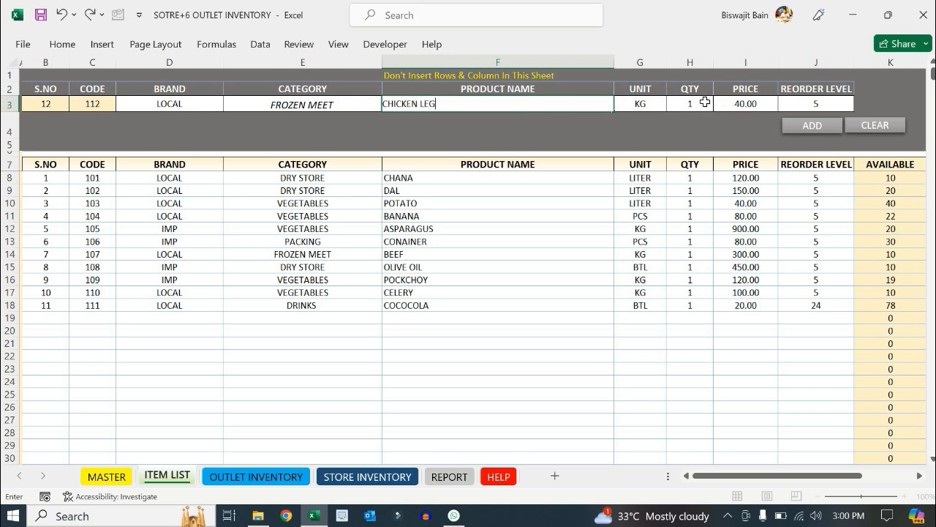
{"action": "left_click", "coordinate": [653, 104]}
{"action": "left_click", "coordinate": [690, 104]}
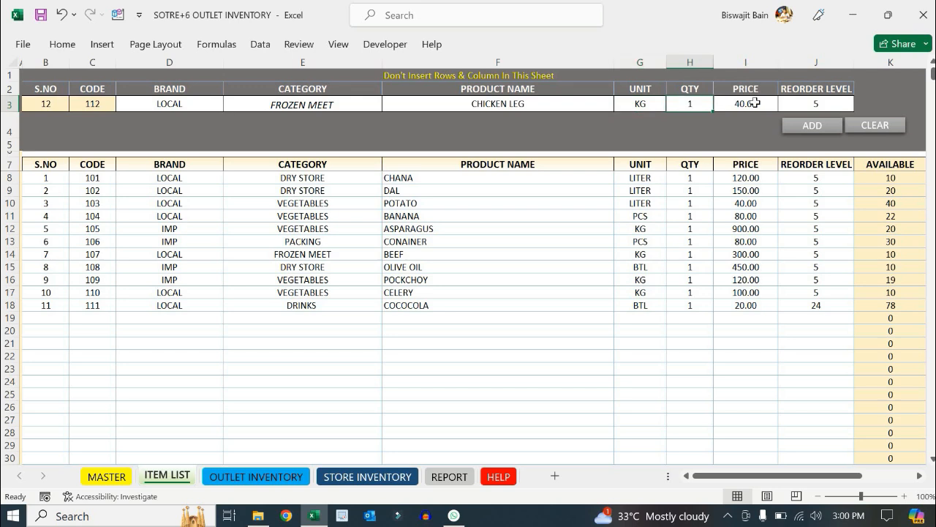
Step: Set the new item's price to 200 and add the CHICKEN LEG entry to the item table
{"action": "left_click", "coordinate": [754, 103]}
{"action": "type", "text": "200"}
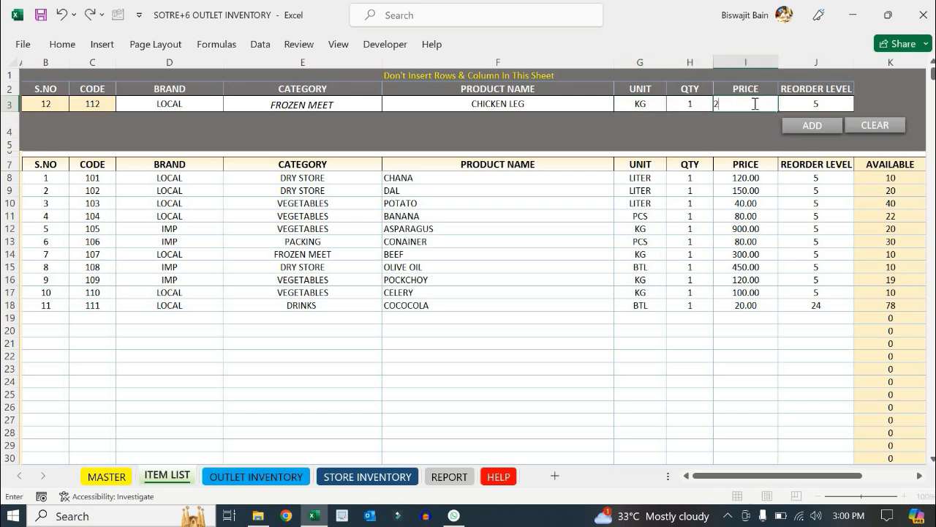
{"action": "left_click", "coordinate": [709, 121]}
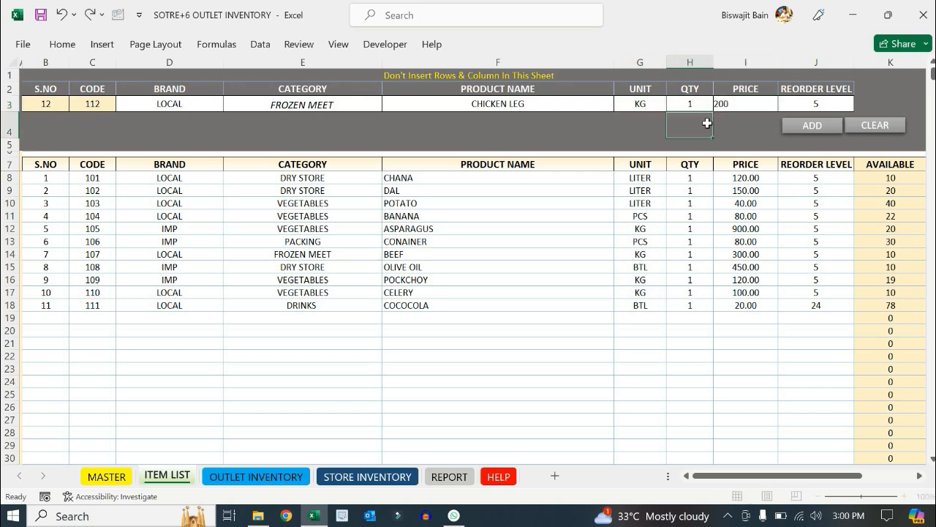
{"action": "left_click", "coordinate": [830, 102]}
{"action": "left_click", "coordinate": [814, 124]}
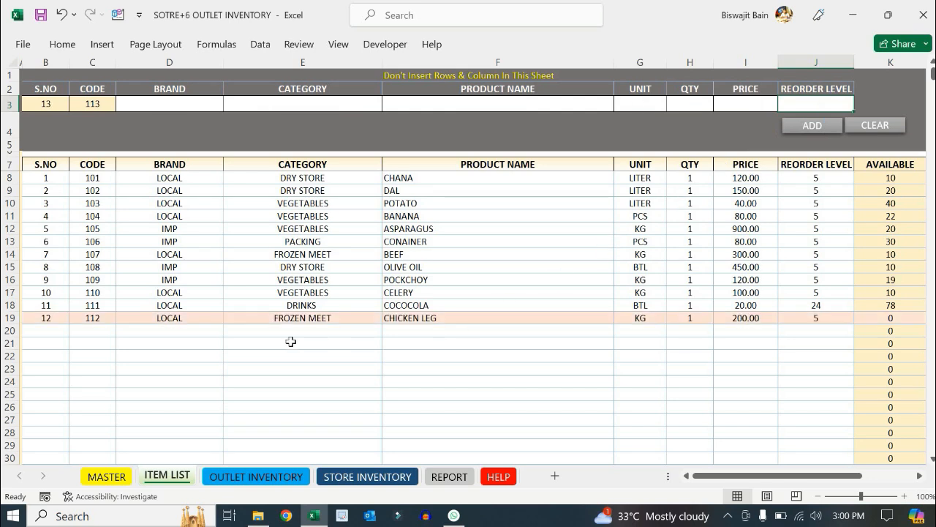
Step: Examine the added CHICKEN LEG row in the item table, including its available stock
{"action": "left_click", "coordinate": [334, 347]}
{"action": "left_click_drag", "start_coordinate": [63, 320], "coordinate": [823, 310]}
{"action": "left_click", "coordinate": [747, 344]}
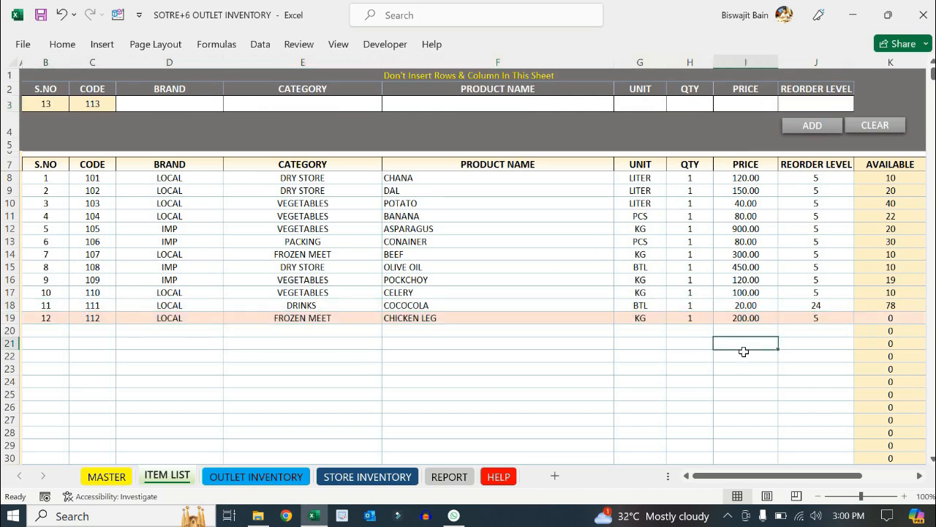
{"action": "left_click", "coordinate": [834, 322]}
{"action": "left_click", "coordinate": [900, 318]}
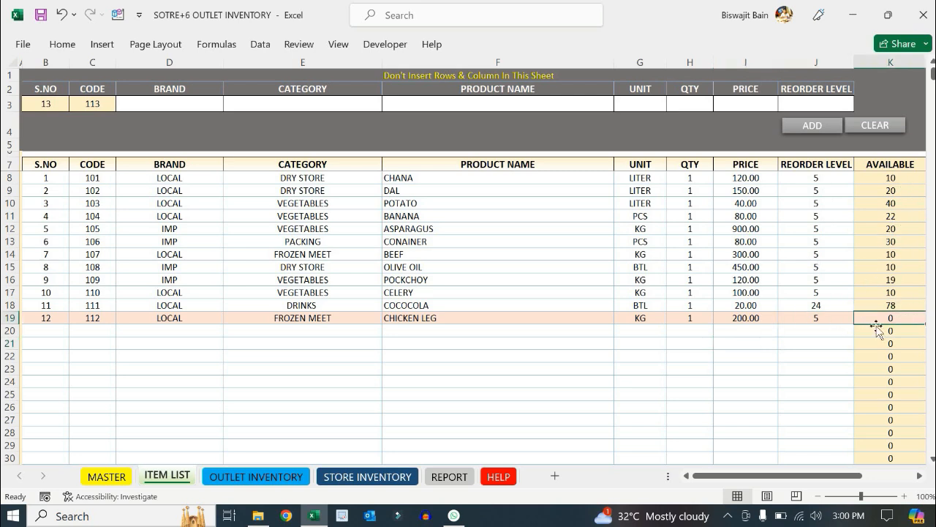
{"action": "left_click", "coordinate": [700, 353]}
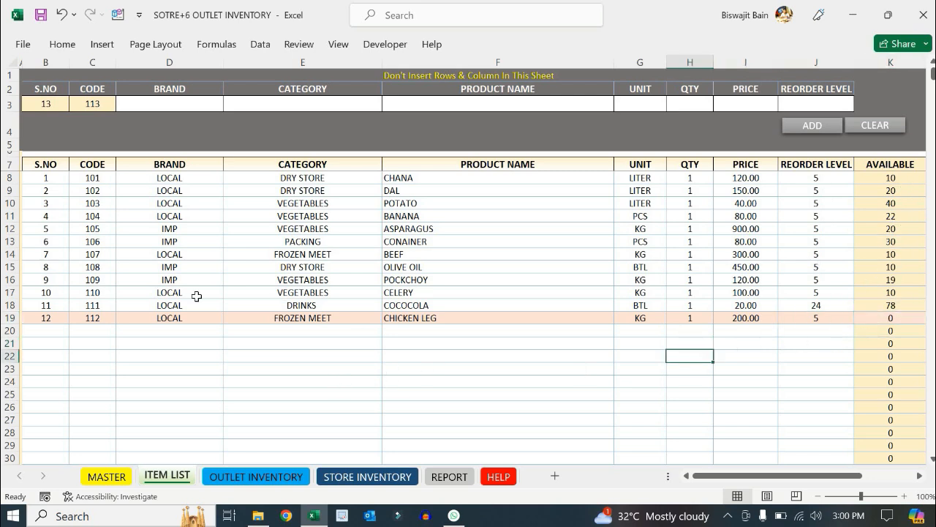
{"action": "left_click_drag", "start_coordinate": [47, 318], "coordinate": [815, 317]}
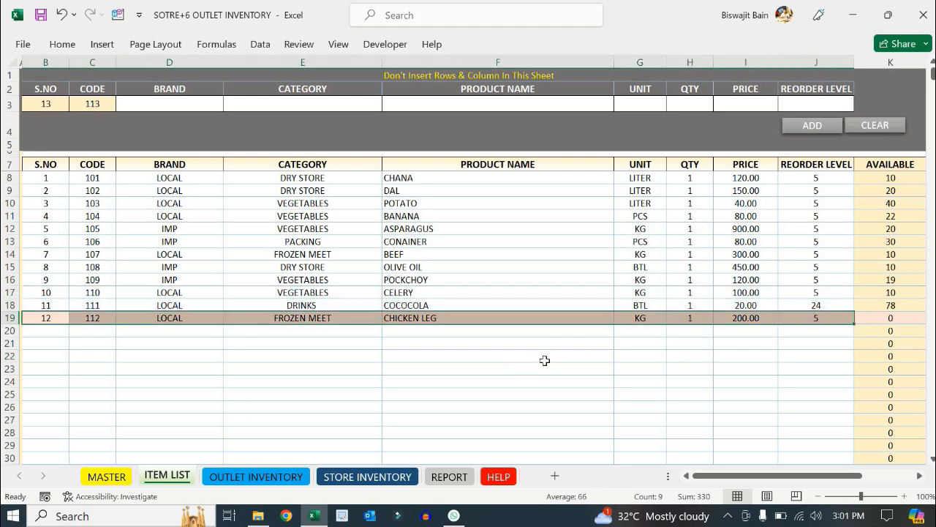
{"action": "left_click", "coordinate": [489, 392]}
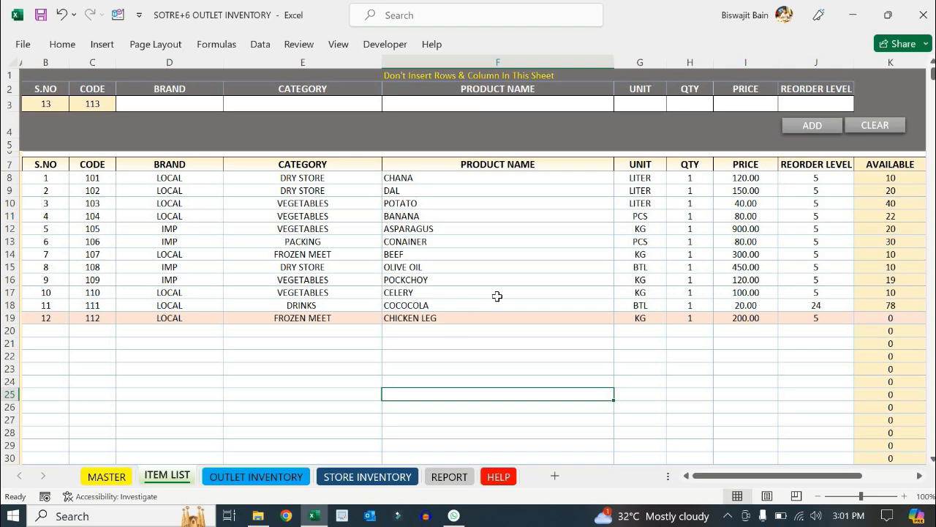
Step: Open the MASTER sheet and look over its table of purchase and transfer transactions
{"action": "left_click", "coordinate": [106, 476]}
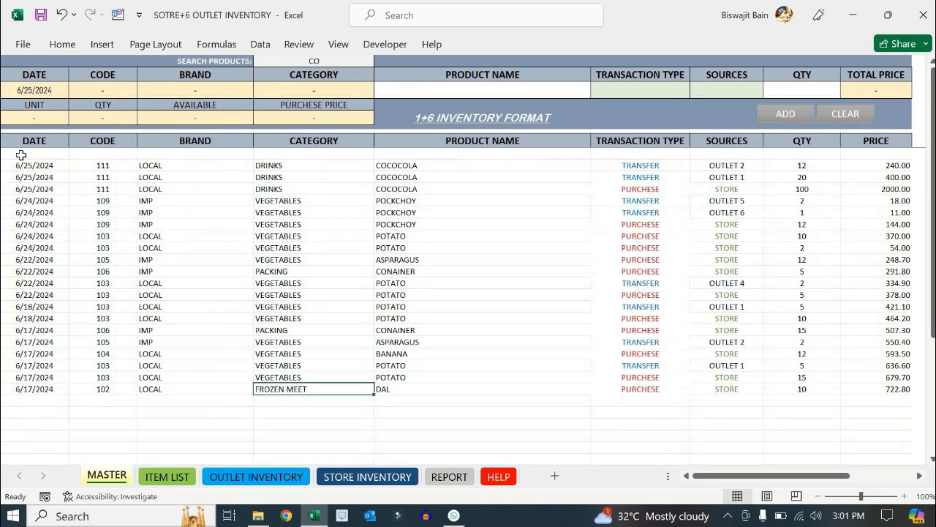
{"action": "left_click_drag", "start_coordinate": [15, 166], "coordinate": [907, 377]}
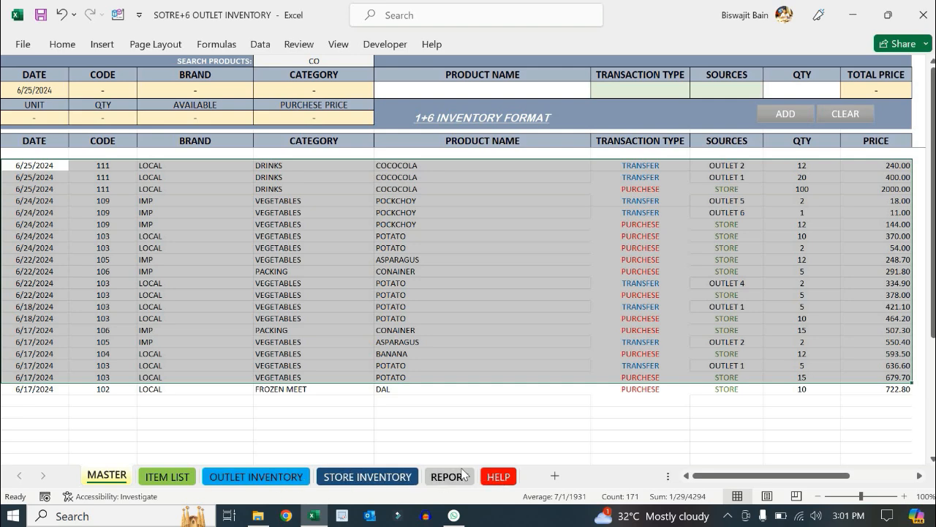
{"action": "left_click", "coordinate": [640, 271]}
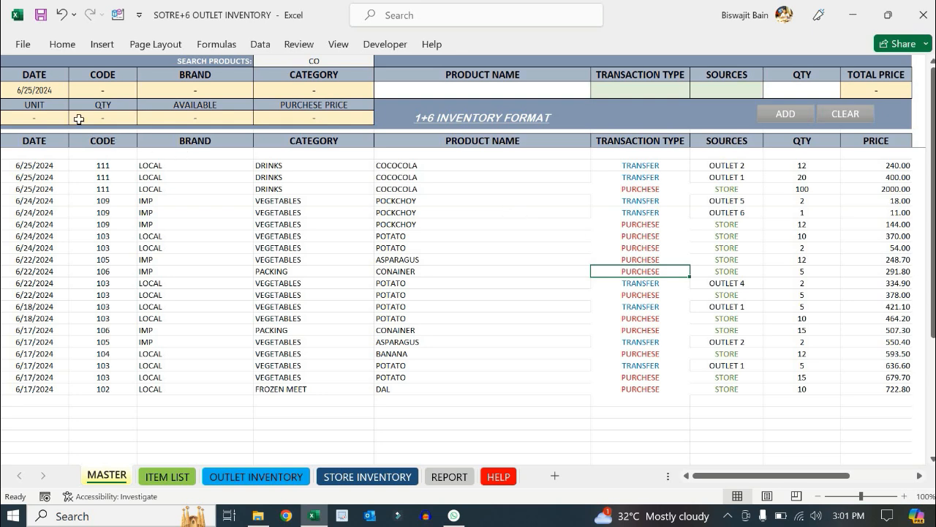
Step: Review the date, code, brand, category, unit, quantity, available, purchase price and product name fields of the MASTER entry form
{"action": "left_click_drag", "start_coordinate": [119, 92], "coordinate": [361, 121]}
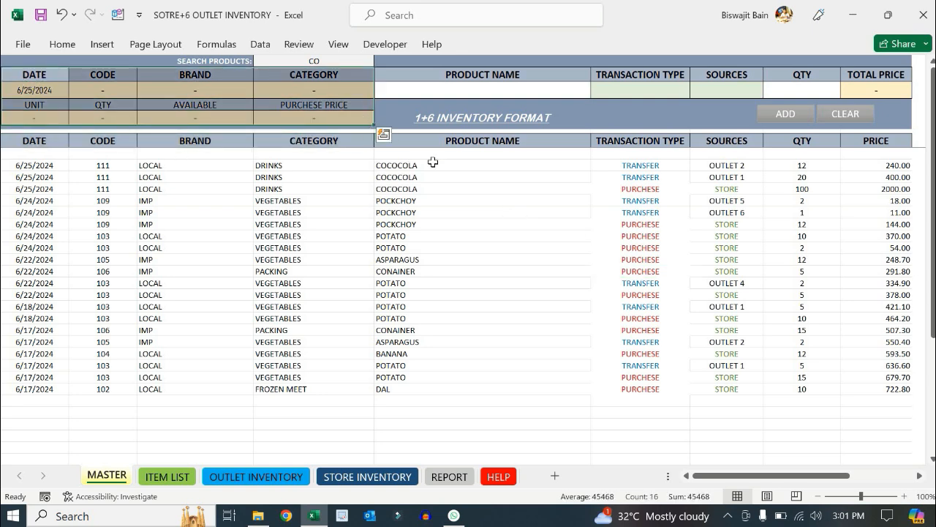
{"action": "left_click", "coordinate": [474, 177]}
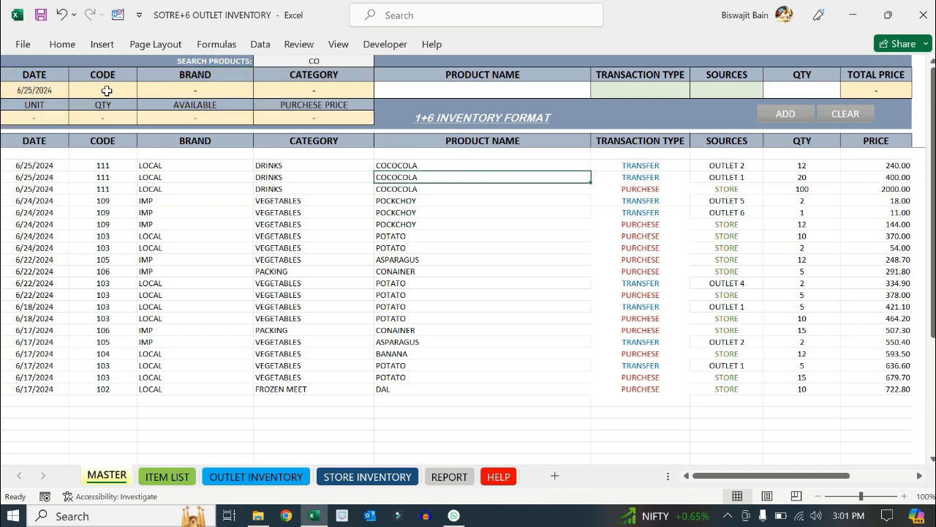
{"action": "left_click", "coordinate": [38, 90]}
{"action": "left_click", "coordinate": [111, 90]}
{"action": "left_click", "coordinate": [218, 92]}
{"action": "left_click", "coordinate": [325, 88]}
{"action": "left_click", "coordinate": [62, 117]}
{"action": "left_click", "coordinate": [128, 118]}
{"action": "left_click", "coordinate": [210, 119]}
{"action": "left_click", "coordinate": [315, 121]}
{"action": "left_click", "coordinate": [500, 89]}
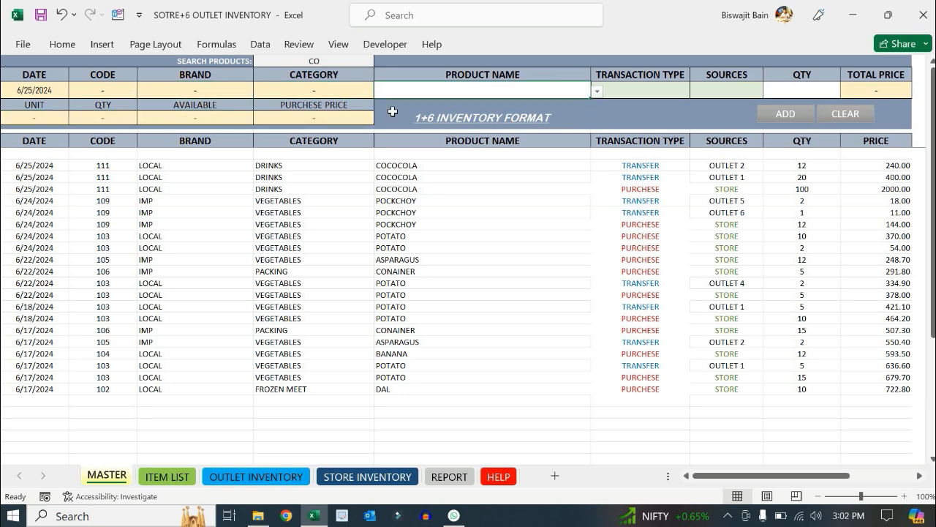
{"action": "left_click_drag", "start_coordinate": [266, 91], "coordinate": [338, 117]}
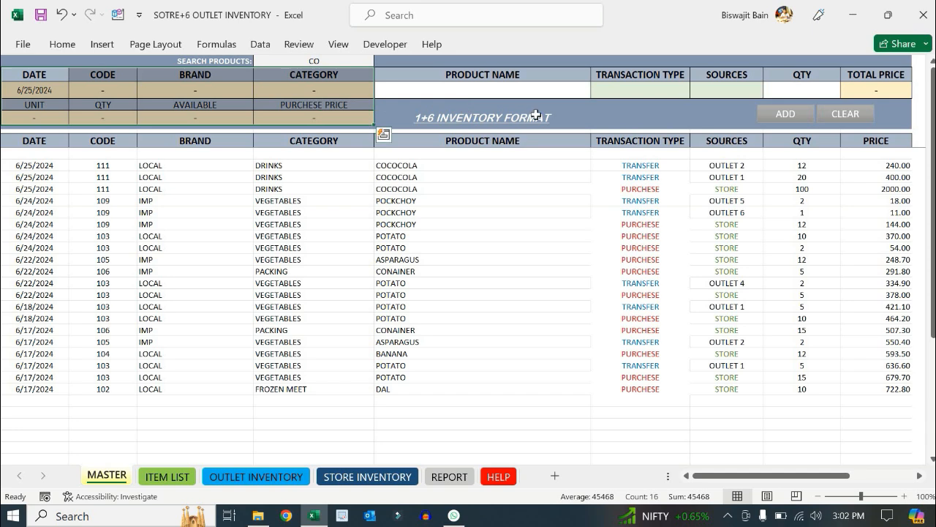
{"action": "left_click", "coordinate": [639, 126]}
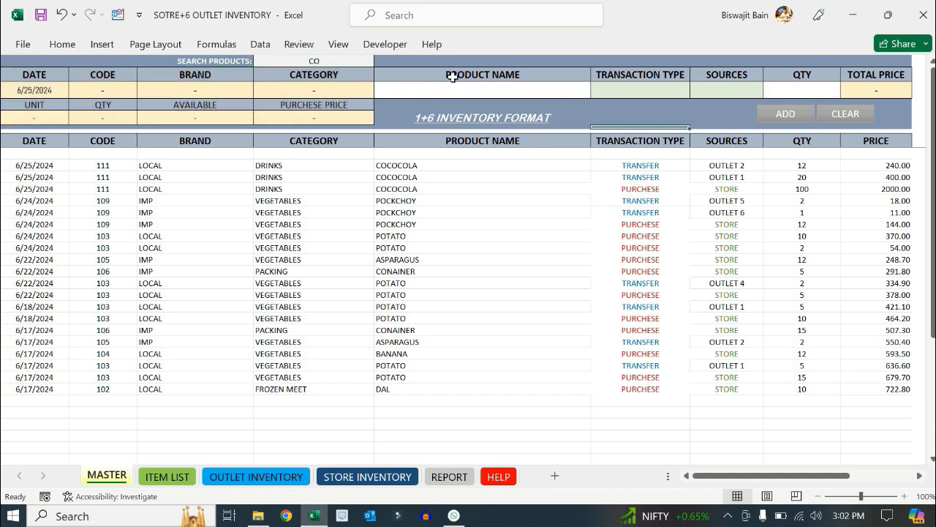
Step: Check the product name choices offered for the current search term and locate the product search field
{"action": "left_click", "coordinate": [545, 86]}
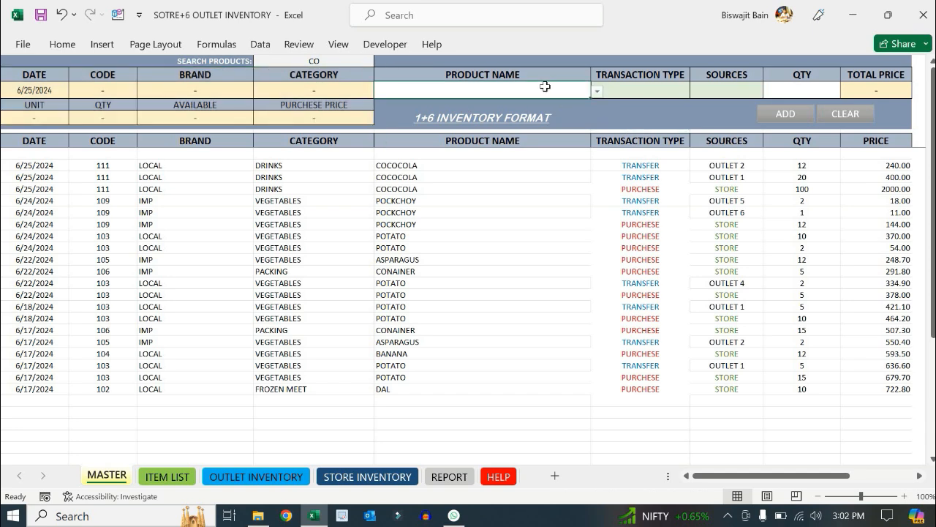
{"action": "left_click", "coordinate": [597, 92]}
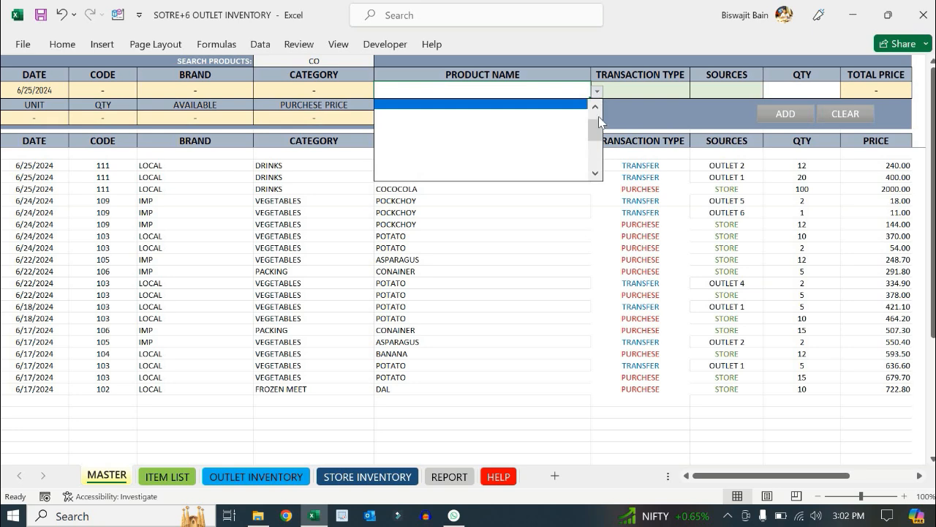
{"action": "left_click_drag", "start_coordinate": [600, 128], "coordinate": [594, 104]}
{"action": "left_click", "coordinate": [205, 66]}
{"action": "left_click", "coordinate": [202, 60]}
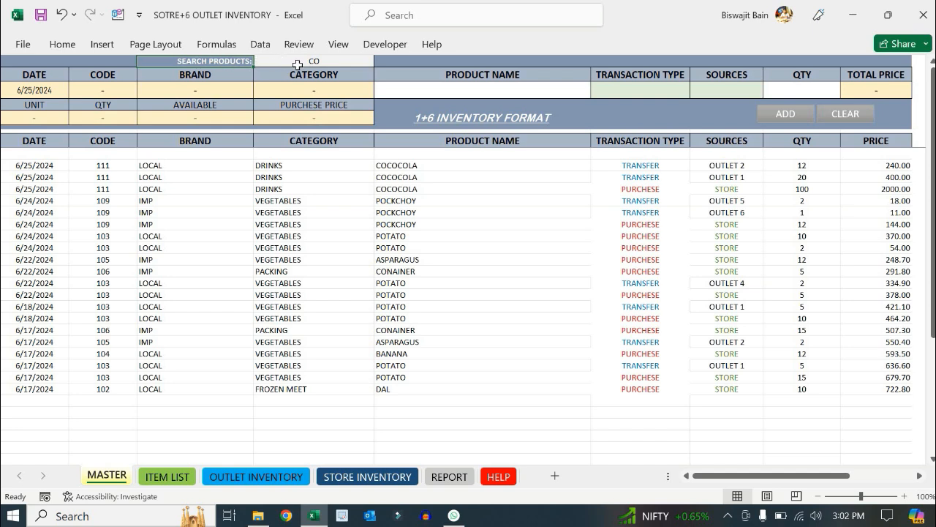
Step: Set the product search term to CH and choose CHICKEN LEG as the product name
{"action": "left_click", "coordinate": [343, 60]}
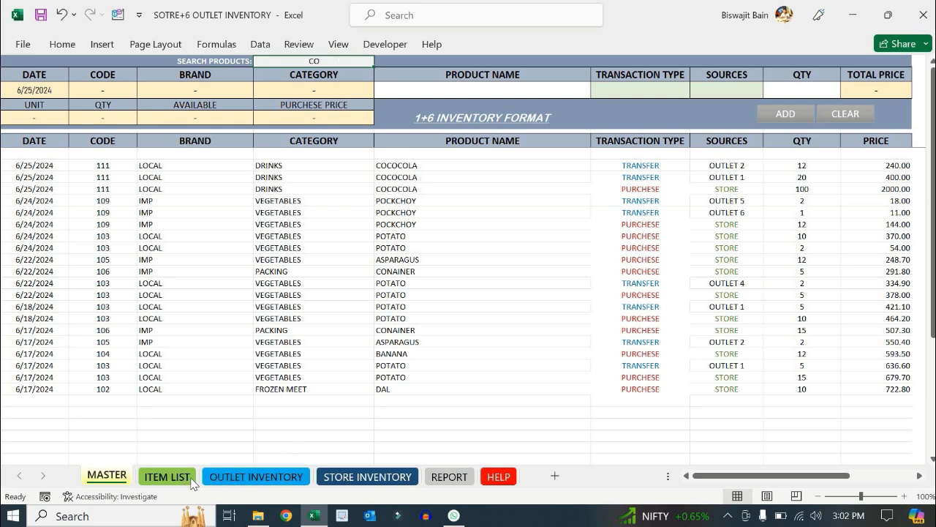
{"action": "type", "text": "C"}
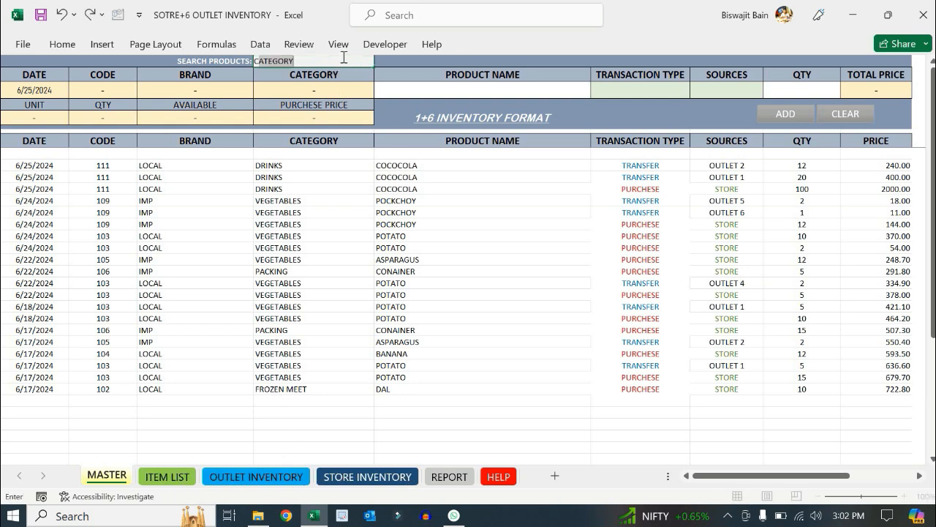
{"action": "type", "text": "H"}
{"action": "left_click", "coordinate": [411, 86]}
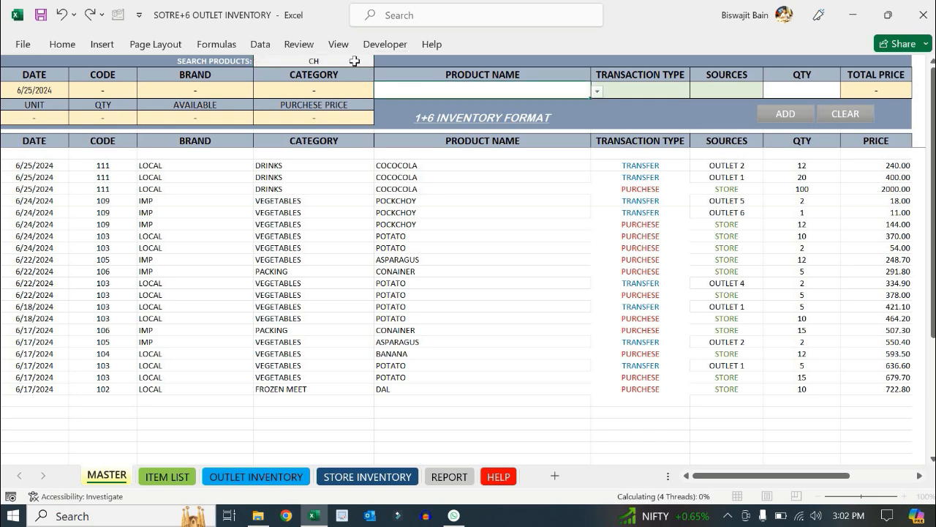
{"action": "left_click", "coordinate": [598, 91]}
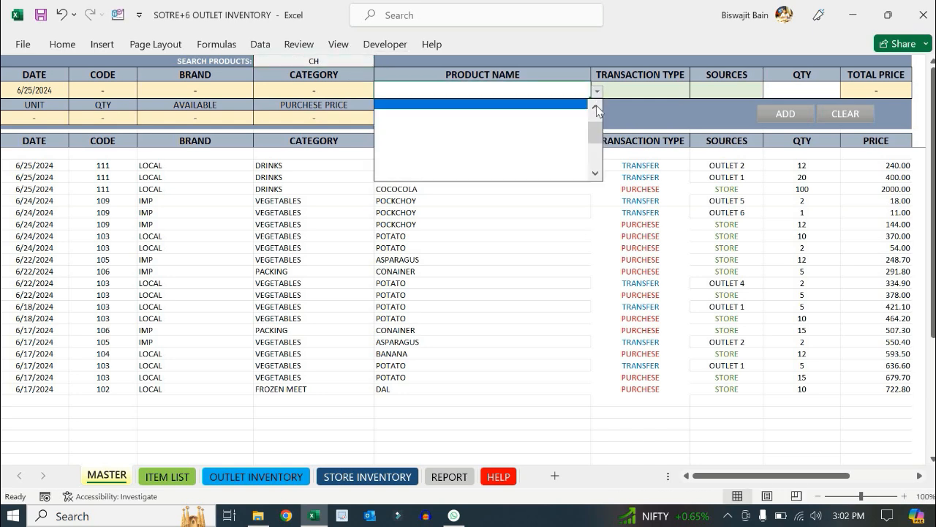
{"action": "scroll", "coordinate": [597, 175], "scroll_direction": "down", "scroll_amount": 3}
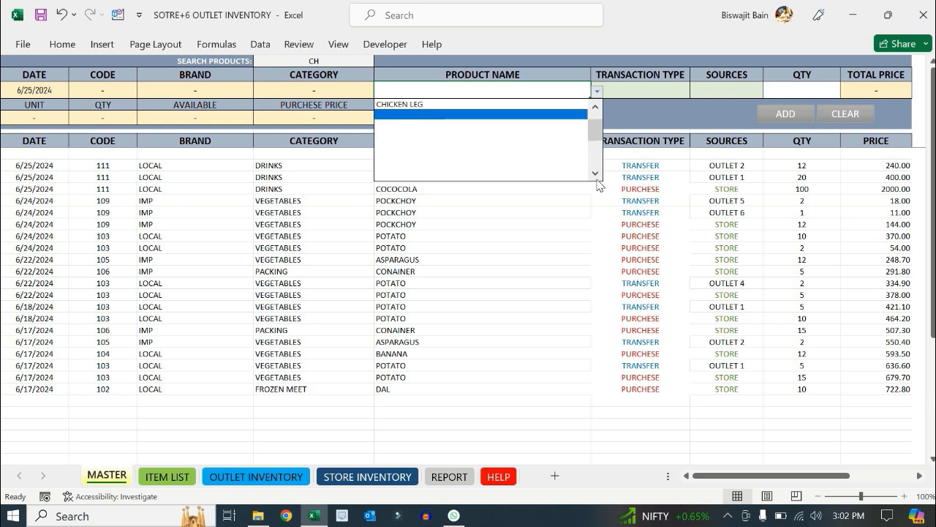
{"action": "scroll", "coordinate": [597, 111], "scroll_direction": "up", "scroll_amount": 3}
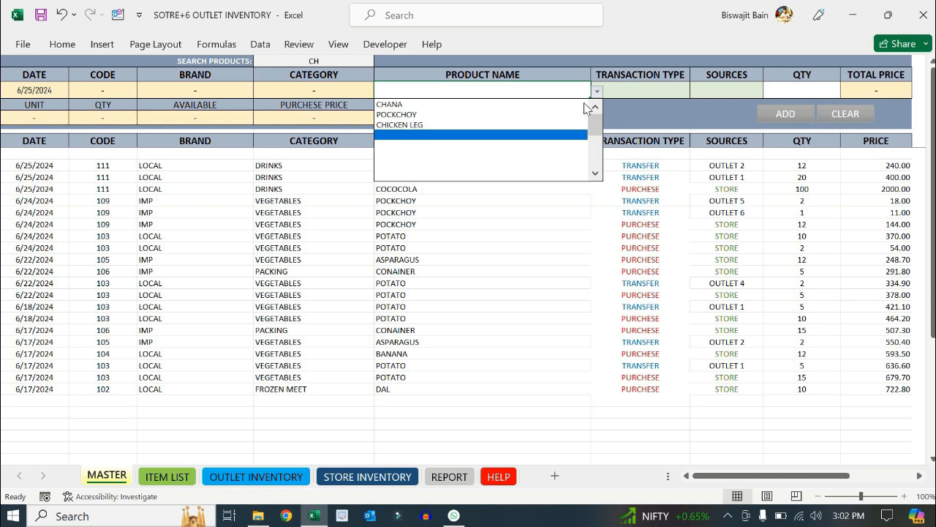
{"action": "left_click", "coordinate": [527, 124]}
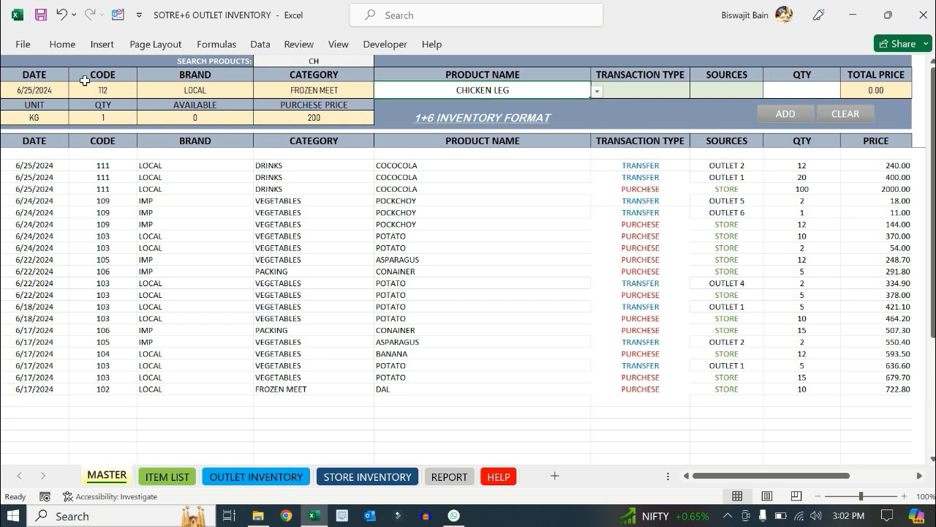
Step: Review the code, brand, category, unit, quantity, available and purchase price fields filled in for CHICKEN LEG
{"action": "left_click", "coordinate": [121, 88]}
{"action": "left_click", "coordinate": [229, 88]}
{"action": "left_click", "coordinate": [288, 89]}
{"action": "left_click", "coordinate": [51, 118]}
{"action": "left_click", "coordinate": [128, 119]}
{"action": "left_click", "coordinate": [207, 121]}
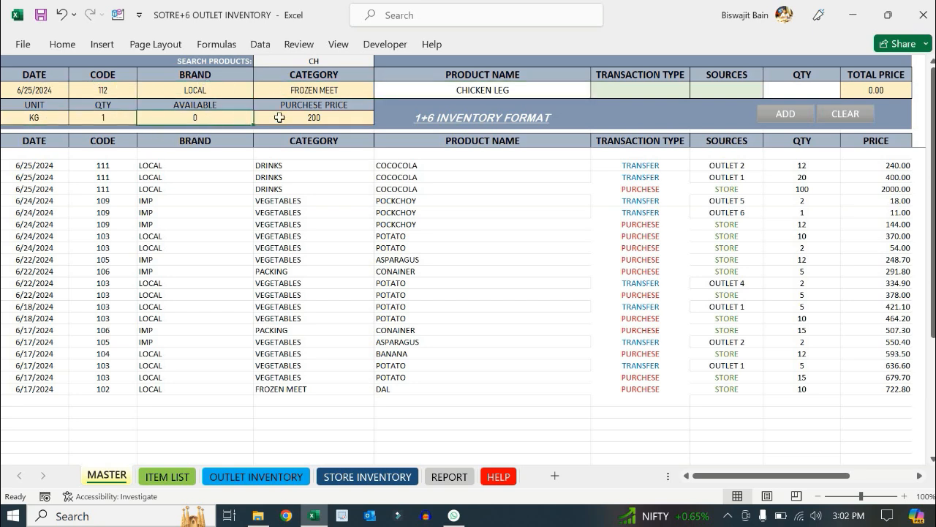
{"action": "left_click", "coordinate": [358, 117]}
Step: Set the CHICKEN LEG entry's transaction type to PURCHESE and its source to STORE
{"action": "left_click", "coordinate": [680, 90]}
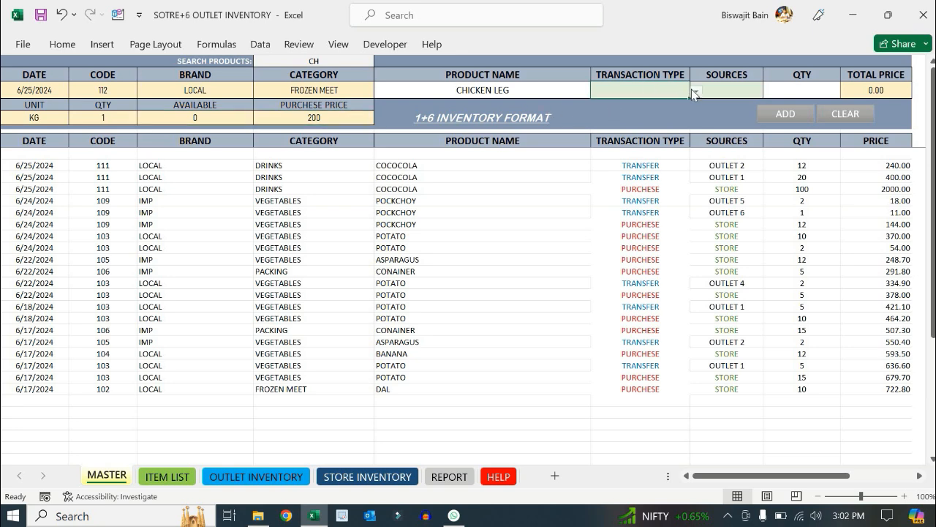
{"action": "left_click", "coordinate": [696, 91]}
{"action": "left_click", "coordinate": [680, 106]}
{"action": "left_click", "coordinate": [752, 88]}
{"action": "left_click", "coordinate": [771, 91]}
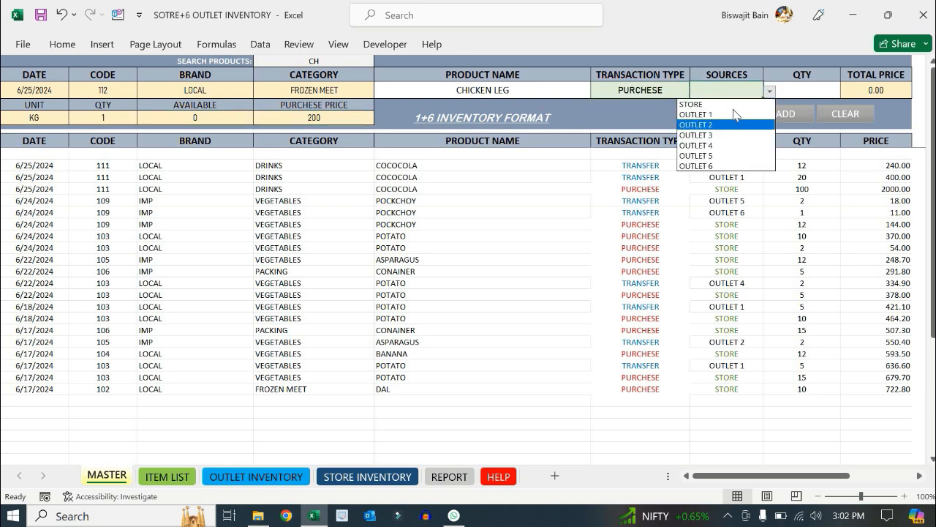
{"action": "left_click", "coordinate": [735, 104]}
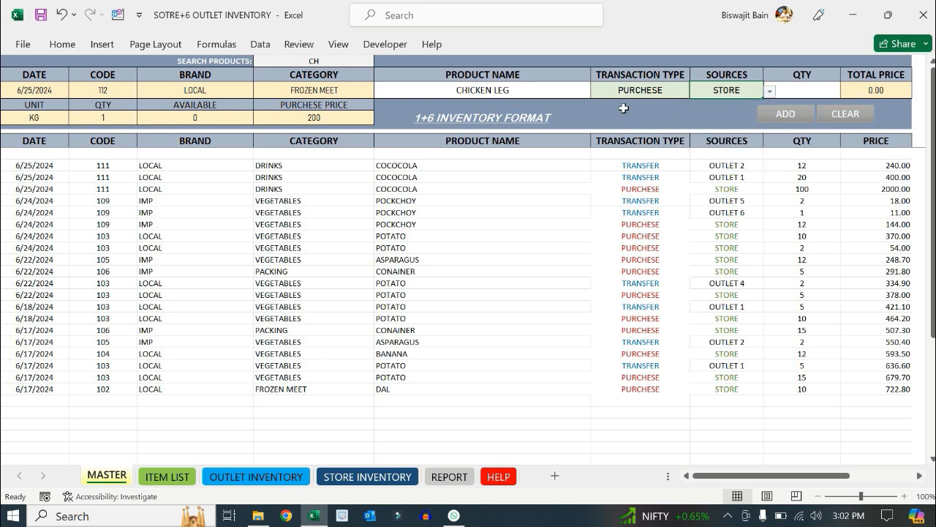
Step: Set the purchase quantity to 50 and add the CHICKEN LEG purchase to the transaction table
{"action": "left_click", "coordinate": [809, 89]}
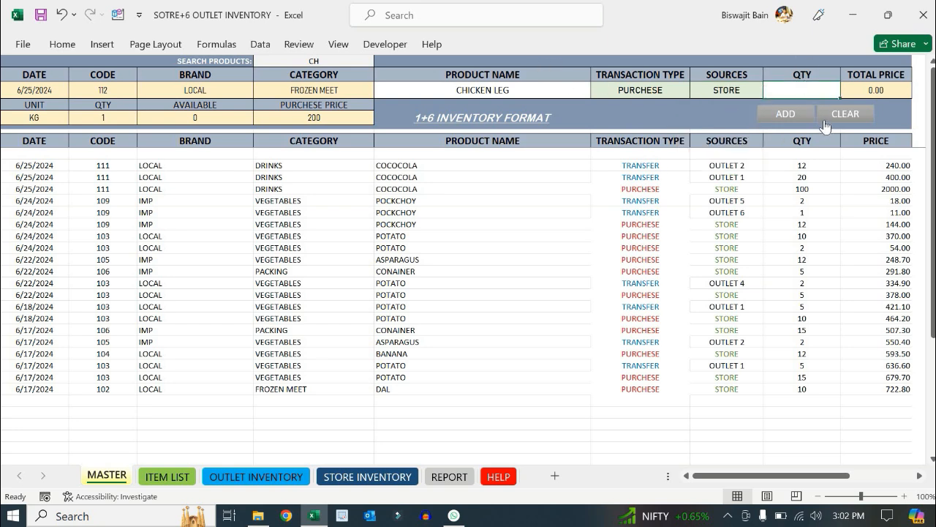
{"action": "type", "text": "50"}
{"action": "key", "text": "Return"}
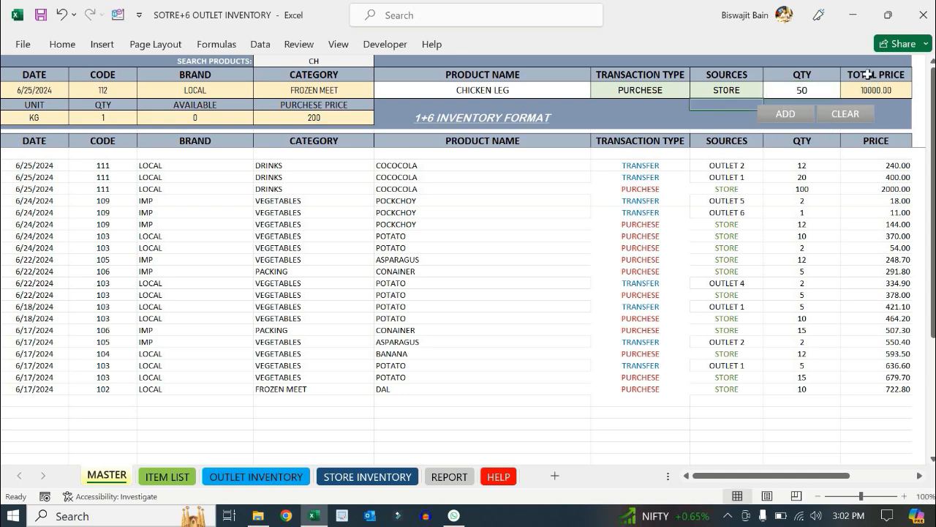
{"action": "left_click", "coordinate": [778, 116]}
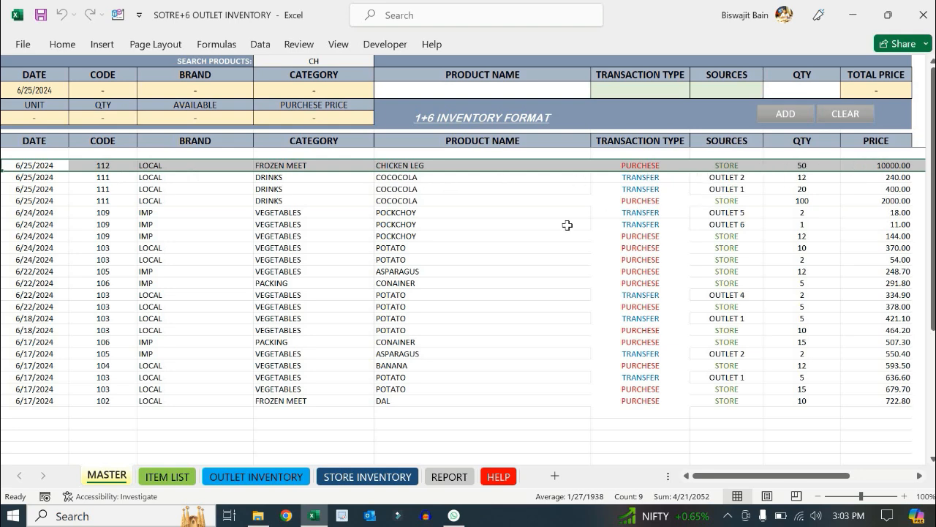
{"action": "left_click", "coordinate": [530, 235]}
Step: Start another entry for CHICKEN LEG with the transaction type TRANSFER
{"action": "left_click", "coordinate": [586, 89]}
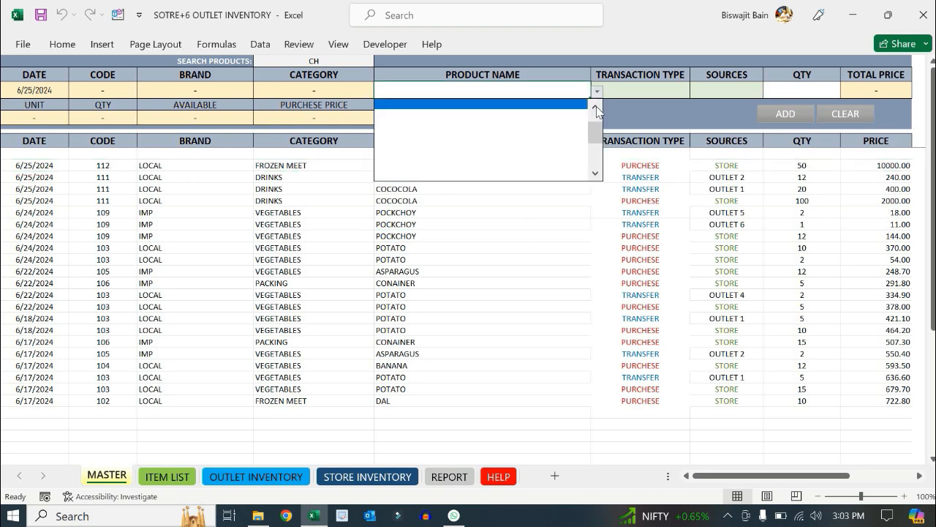
{"action": "left_click", "coordinate": [528, 125]}
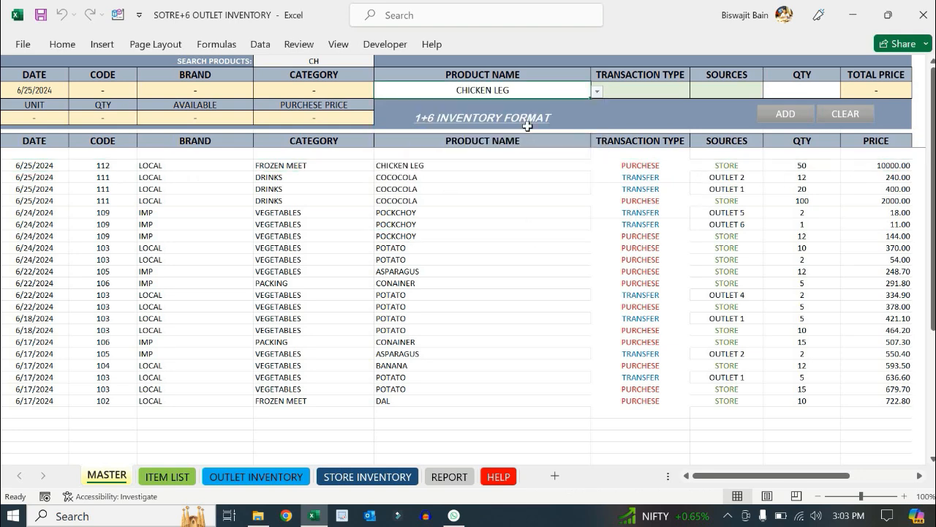
{"action": "left_click", "coordinate": [683, 90]}
{"action": "left_click", "coordinate": [695, 92]}
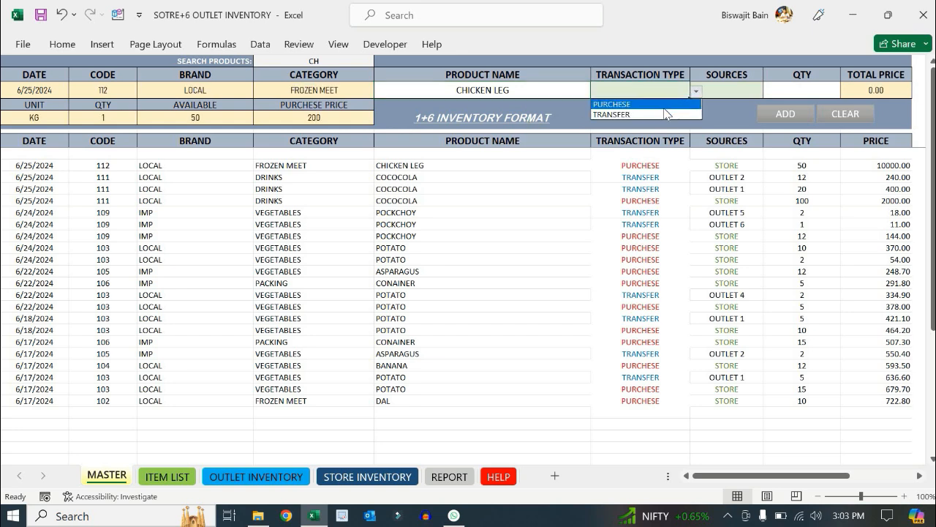
{"action": "left_click", "coordinate": [664, 110]}
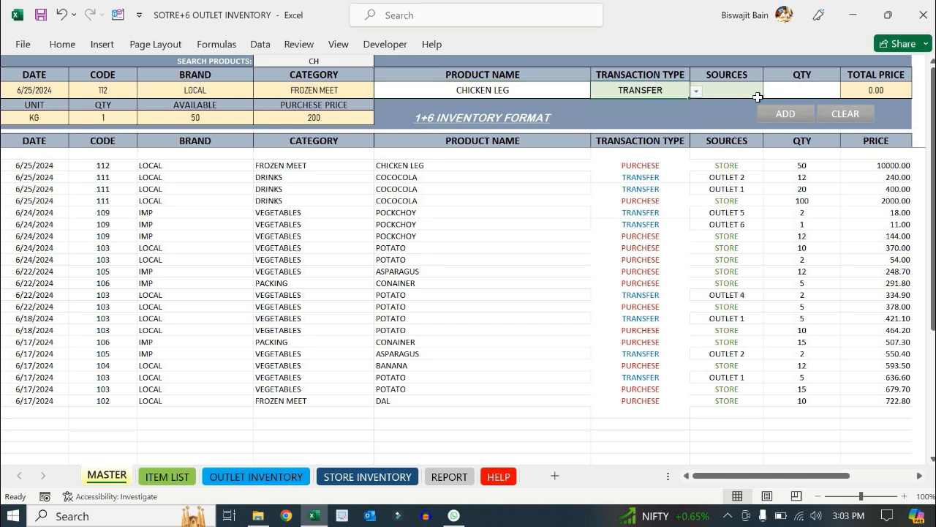
Step: Check the available sources against the outlet names listed on the HELP sheet and return to the MASTER sheet
{"action": "left_click", "coordinate": [761, 92]}
{"action": "left_click", "coordinate": [769, 91]}
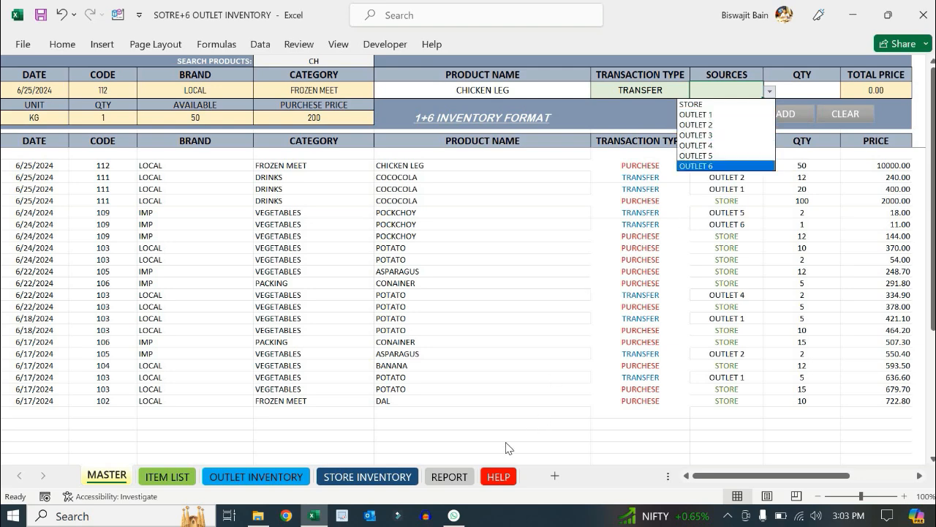
{"action": "left_click", "coordinate": [501, 484]}
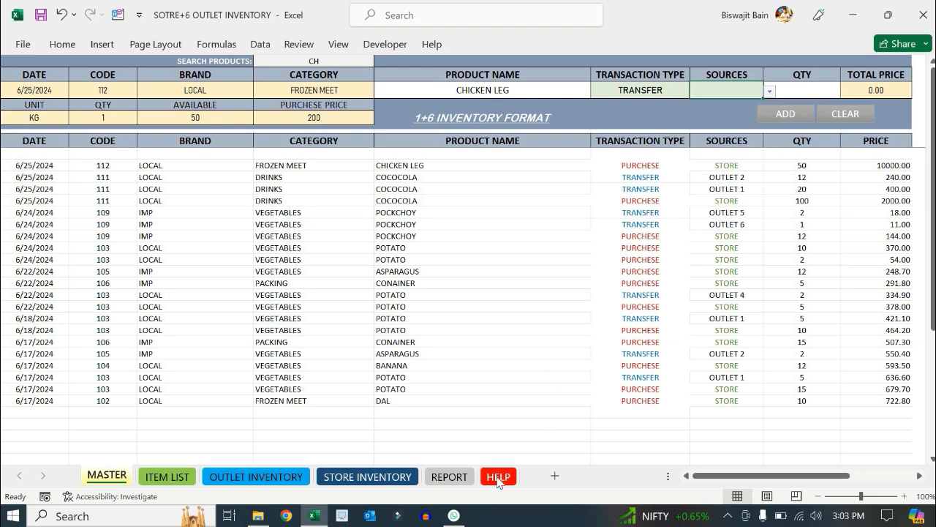
{"action": "left_click", "coordinate": [499, 477]}
{"action": "left_click_drag", "start_coordinate": [252, 109], "coordinate": [249, 183]}
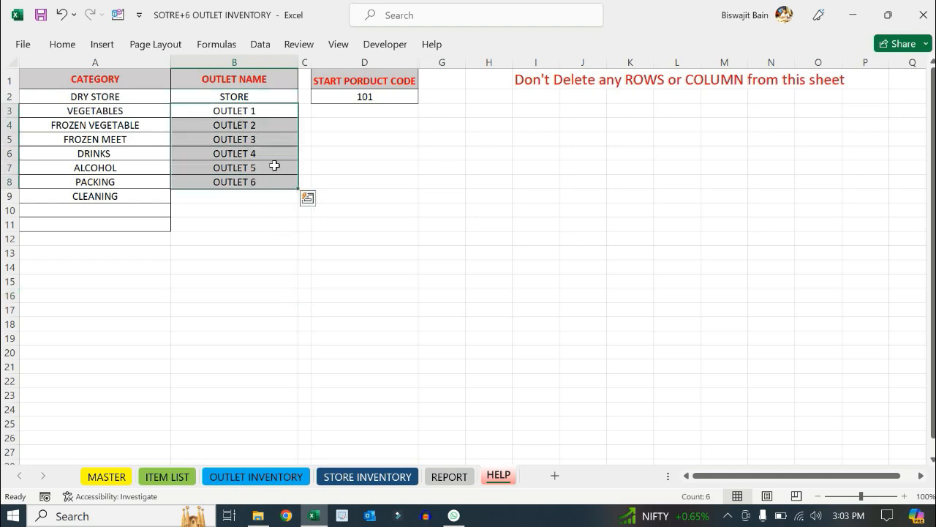
{"action": "left_click", "coordinate": [106, 477]}
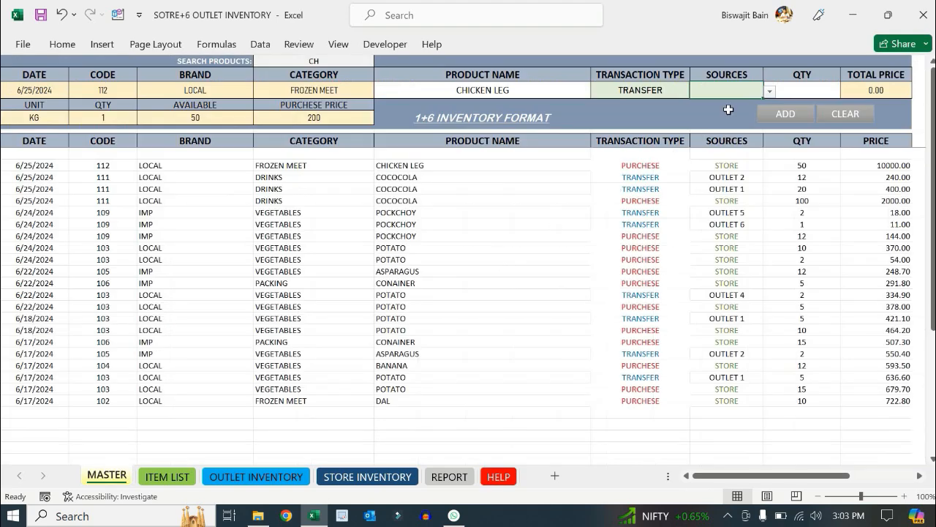
Step: Set the transfer's source to OUTLET 1 and its quantity to 2, and add it to the transaction table
{"action": "left_click", "coordinate": [770, 91]}
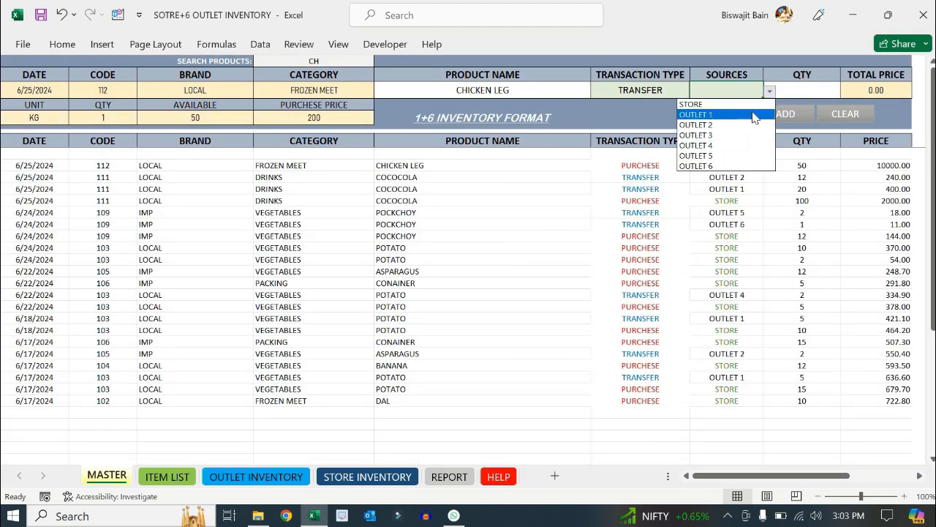
{"action": "left_click", "coordinate": [754, 115]}
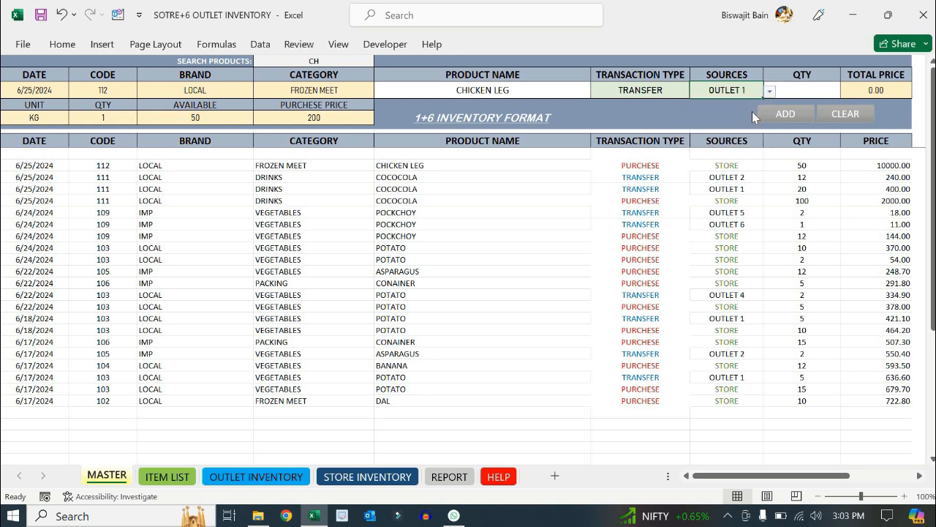
{"action": "left_click", "coordinate": [802, 87]}
{"action": "type", "text": "2"}
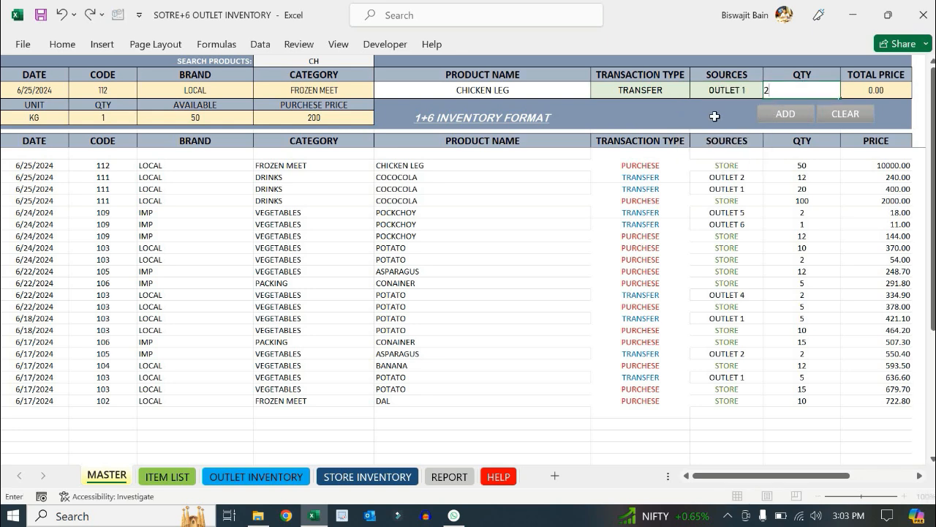
{"action": "left_click", "coordinate": [787, 113]}
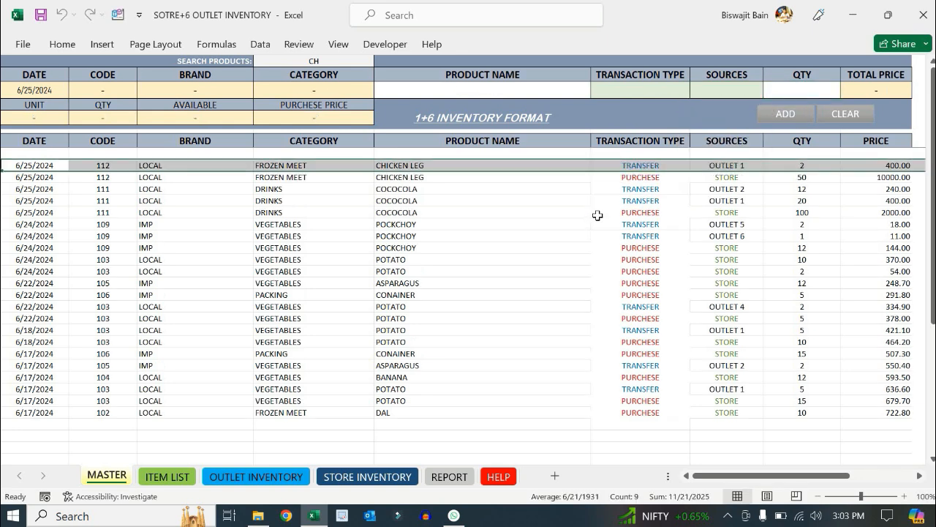
{"action": "left_click", "coordinate": [595, 215]}
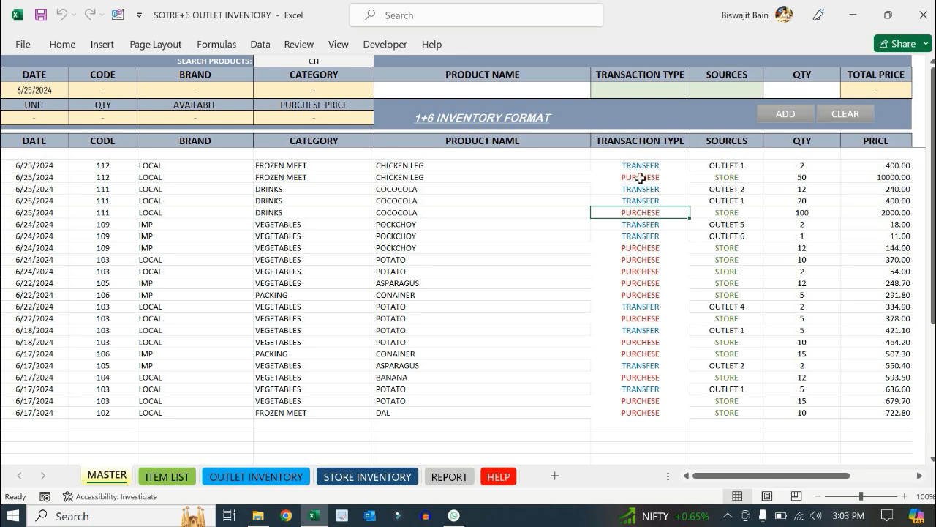
Step: Review the entry form's input fields and the type, source, quantity and price of the two CHICKEN LEG transactions
{"action": "left_click", "coordinate": [564, 90]}
{"action": "left_click", "coordinate": [598, 92]}
{"action": "left_click", "coordinate": [645, 88]}
{"action": "left_click", "coordinate": [770, 90]}
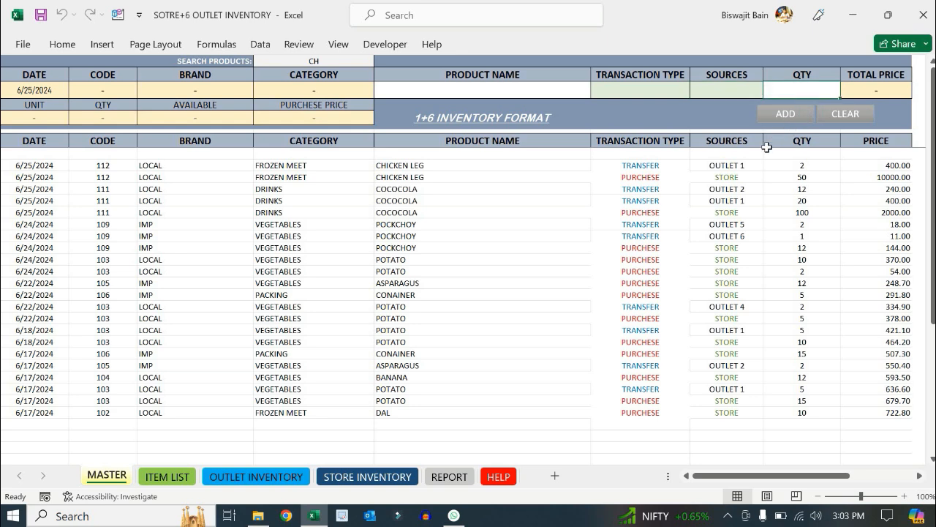
{"action": "left_click_drag", "start_coordinate": [650, 162], "coordinate": [903, 180]}
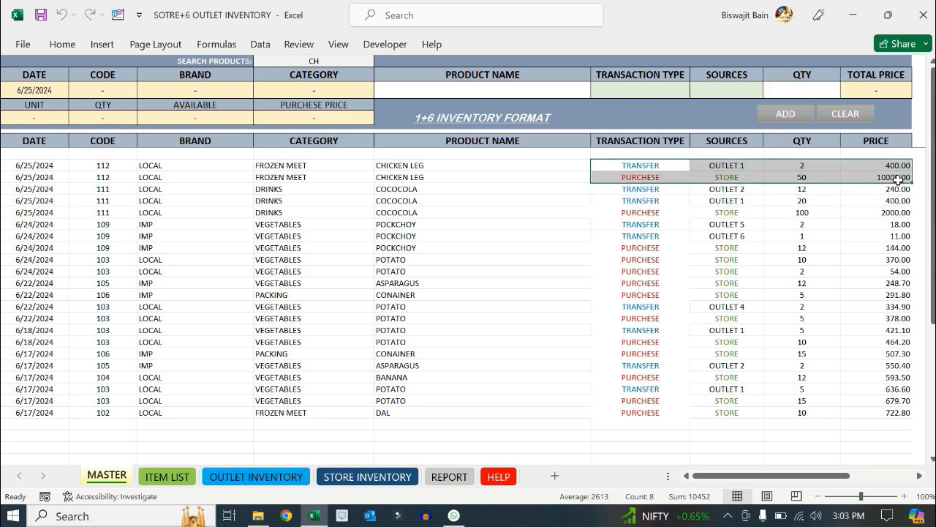
{"action": "left_click", "coordinate": [572, 260]}
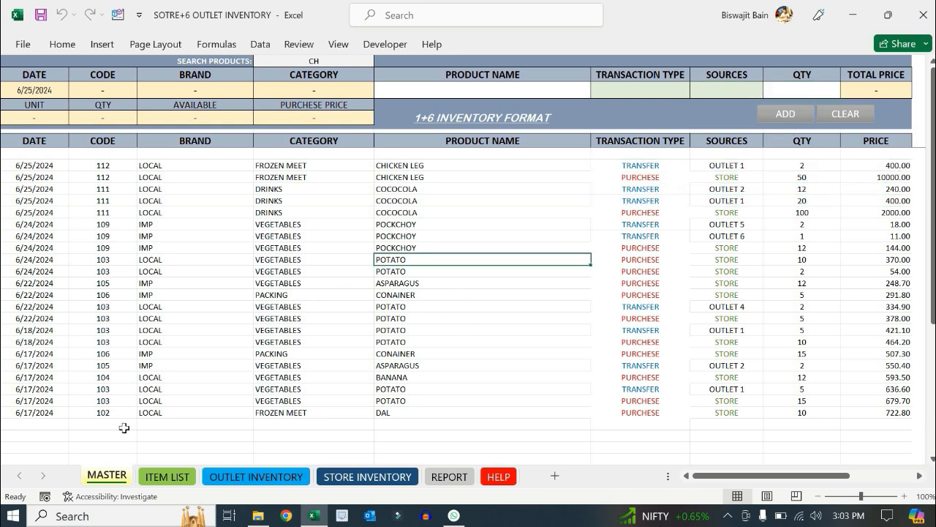
Step: Open the OUTLET INVENTORY sheet and examine the opening and closing stock columns across the OUTLET 1 to OUTLET 3 sections
{"action": "left_click", "coordinate": [233, 479]}
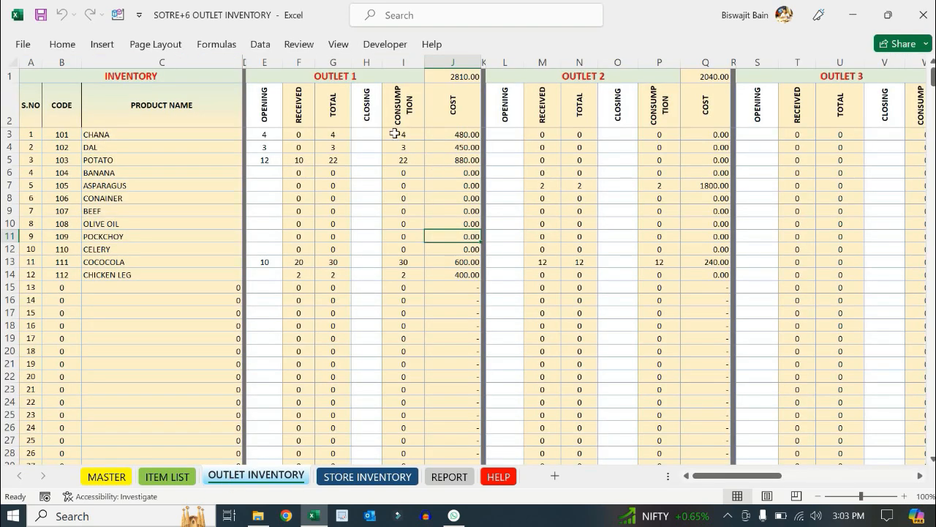
{"action": "left_click", "coordinate": [79, 79]}
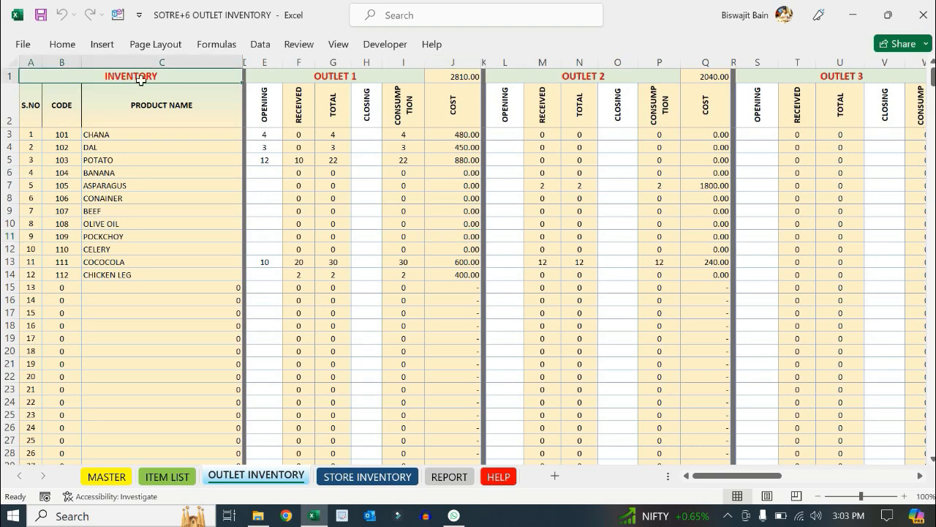
{"action": "left_click", "coordinate": [269, 118]}
{"action": "left_click_drag", "start_coordinate": [736, 479], "coordinate": [793, 486]}
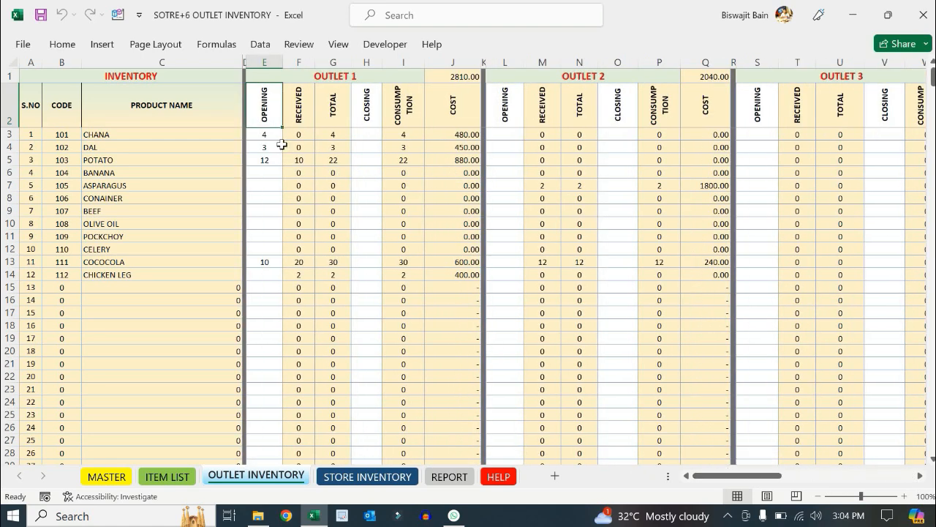
{"action": "left_click", "coordinate": [264, 62]}
{"action": "left_click", "coordinate": [367, 62]}
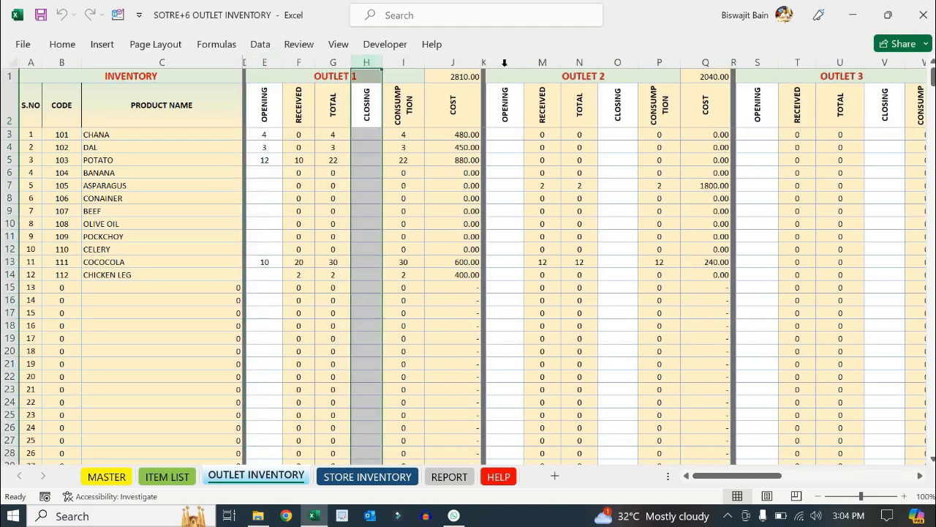
{"action": "left_click", "coordinate": [505, 62]}
{"action": "left_click", "coordinate": [617, 62]}
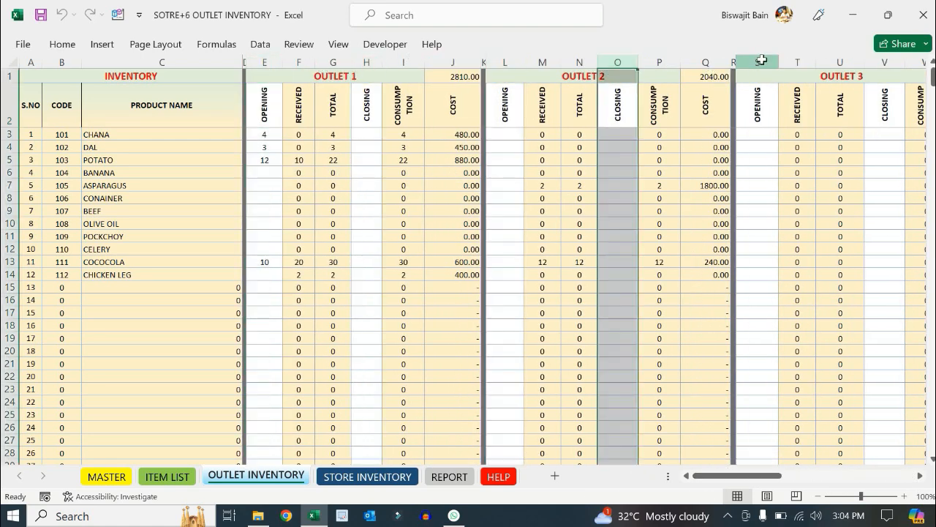
{"action": "left_click", "coordinate": [761, 58]}
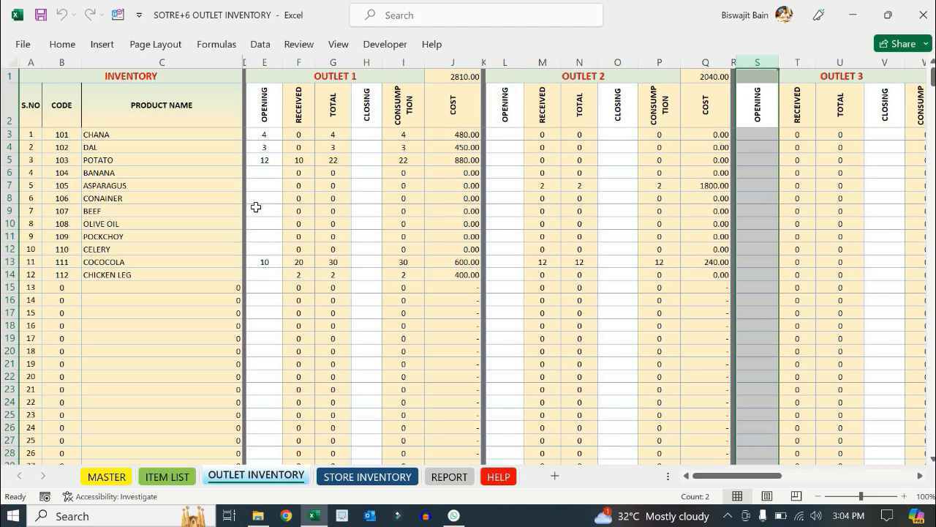
{"action": "left_click", "coordinate": [354, 159]}
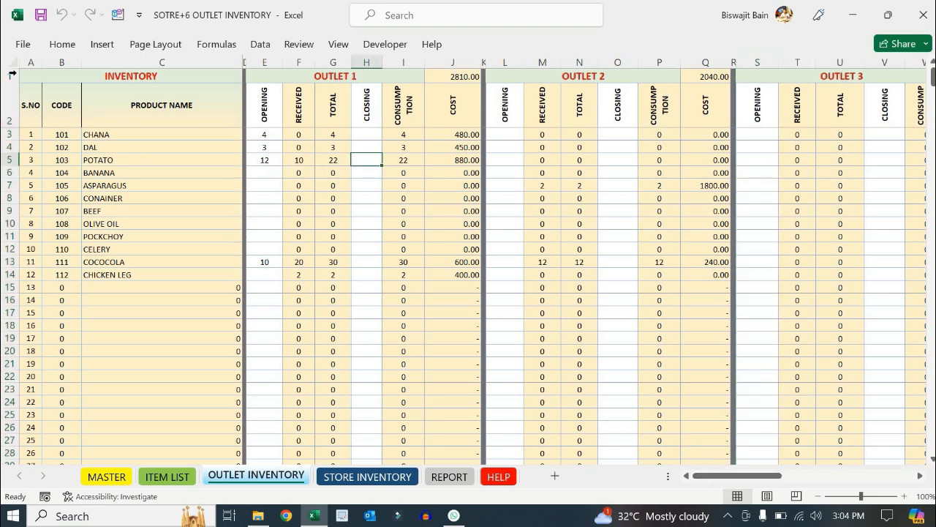
Step: Check the product list and OUTLET 1's opening column, and enter an opening stock of 5 for CHICKEN LEG
{"action": "left_click_drag", "start_coordinate": [153, 135], "coordinate": [142, 271]}
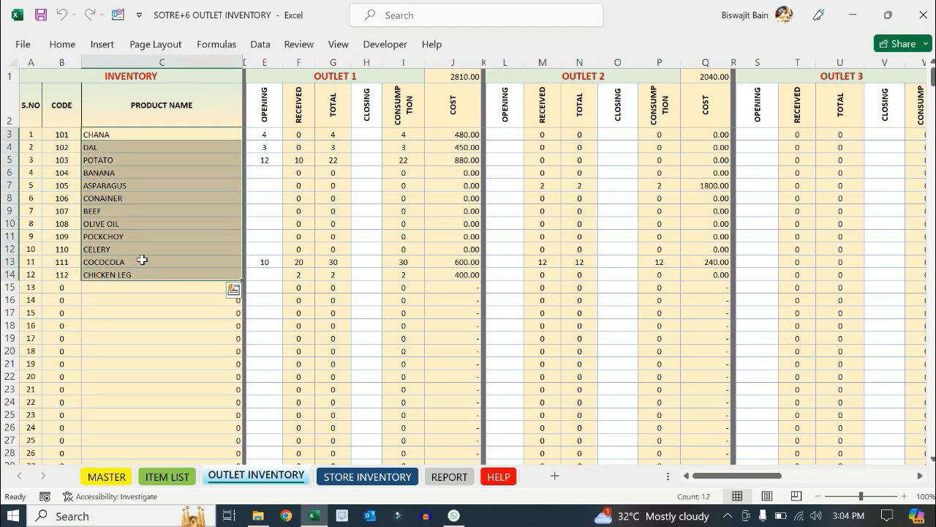
{"action": "left_click", "coordinate": [188, 262]}
{"action": "left_click_drag", "start_coordinate": [268, 131], "coordinate": [264, 276]}
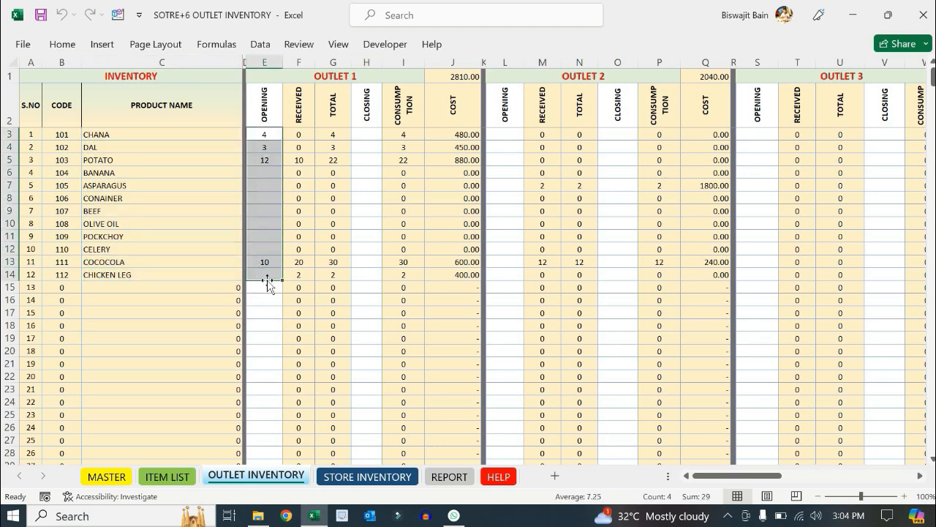
{"action": "left_click", "coordinate": [265, 275]}
{"action": "type", "text": "5"}
{"action": "left_click", "coordinate": [277, 297]}
{"action": "left_click", "coordinate": [271, 276]}
Step: Check OUTLET 1's received quantities and look across the outlet sections through to OUTLET 6
{"action": "left_click_drag", "start_coordinate": [300, 248], "coordinate": [302, 275]}
{"action": "left_click", "coordinate": [348, 80]}
{"action": "left_click", "coordinate": [583, 76]}
{"action": "left_click", "coordinate": [862, 80]}
{"action": "left_click_drag", "start_coordinate": [777, 476], "coordinate": [888, 476]}
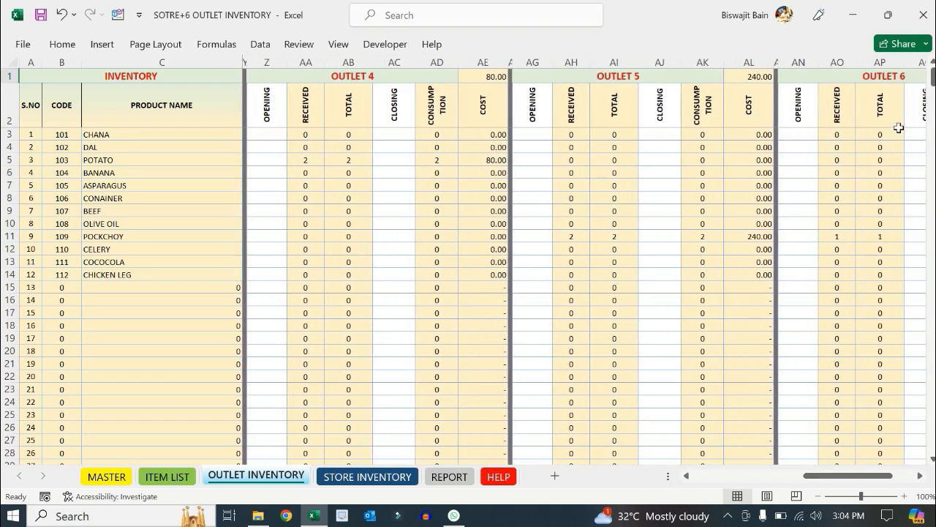
{"action": "left_click", "coordinate": [888, 73]}
Step: Examine OUTLET 5's opening, received, total, closing, consumption and cost columns, and return to the OUTLET 1 section
{"action": "left_click_drag", "start_coordinate": [534, 52], "coordinate": [745, 65]}
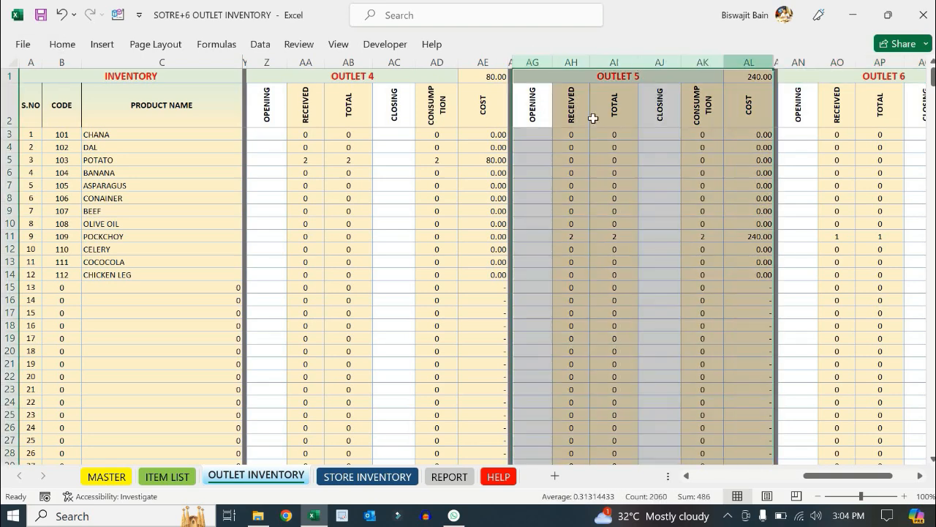
{"action": "left_click", "coordinate": [532, 106]}
{"action": "left_click", "coordinate": [572, 93]}
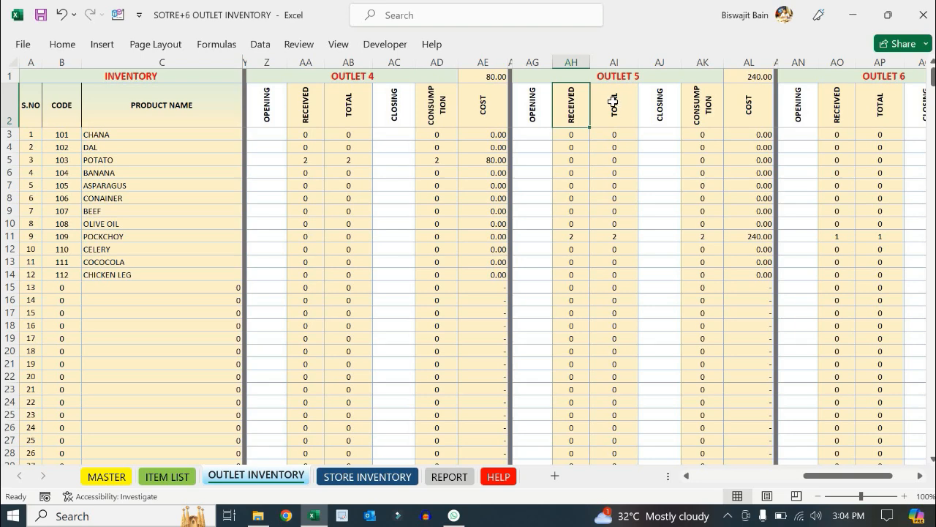
{"action": "left_click", "coordinate": [616, 60]}
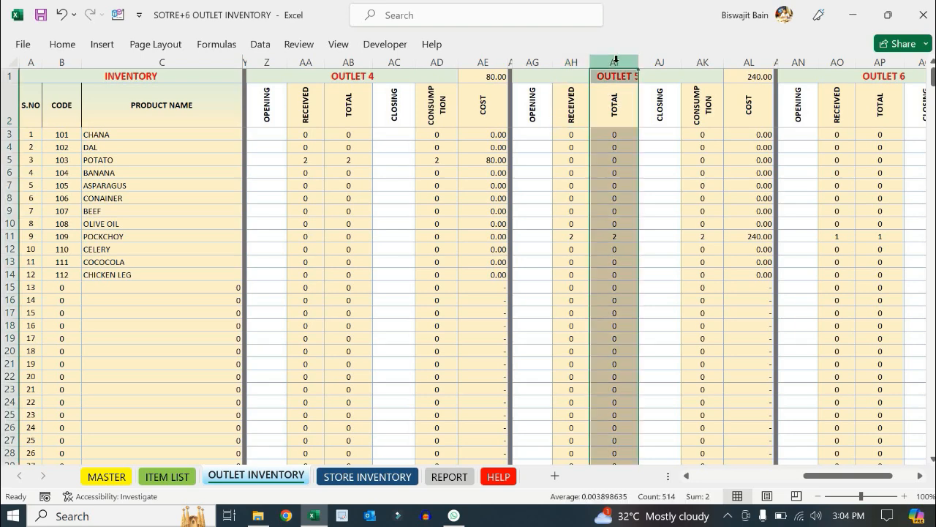
{"action": "left_click", "coordinate": [660, 62]}
{"action": "left_click", "coordinate": [710, 61]}
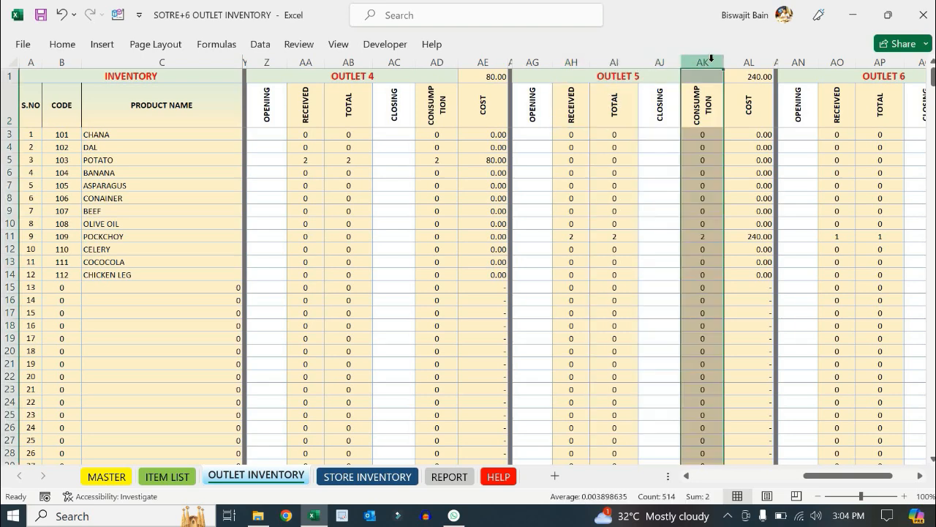
{"action": "left_click", "coordinate": [749, 61]}
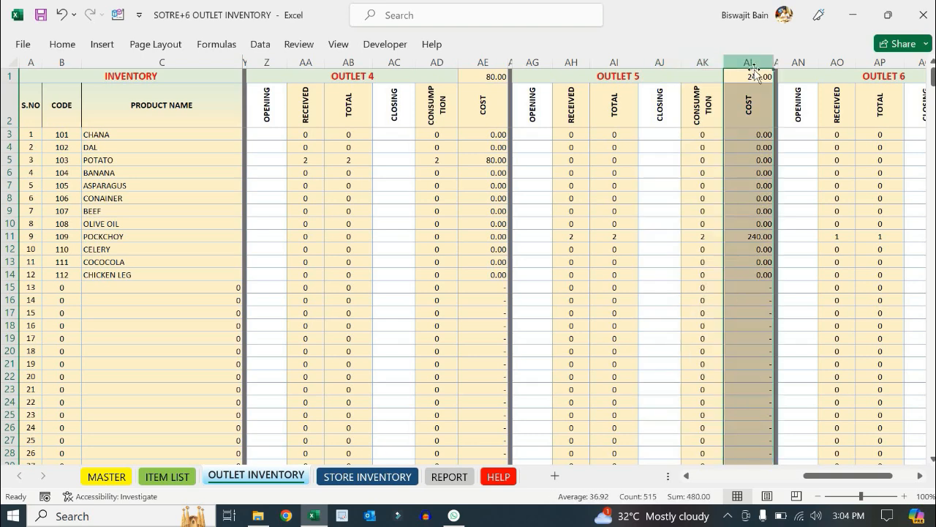
{"action": "left_click", "coordinate": [773, 476]}
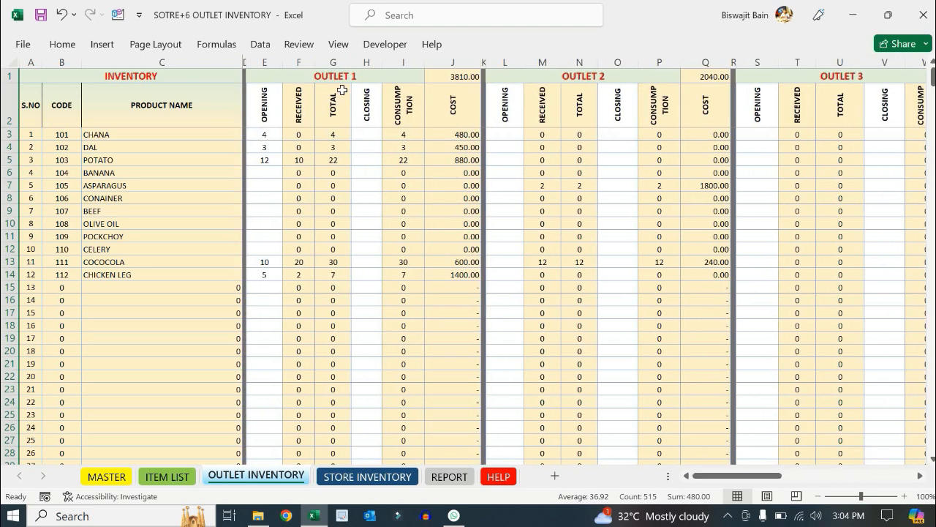
Step: Examine CHICKEN LEG's opening, received, total, closing and consumption figures in the OUTLET 1 section
{"action": "left_click_drag", "start_coordinate": [278, 61], "coordinate": [390, 95]}
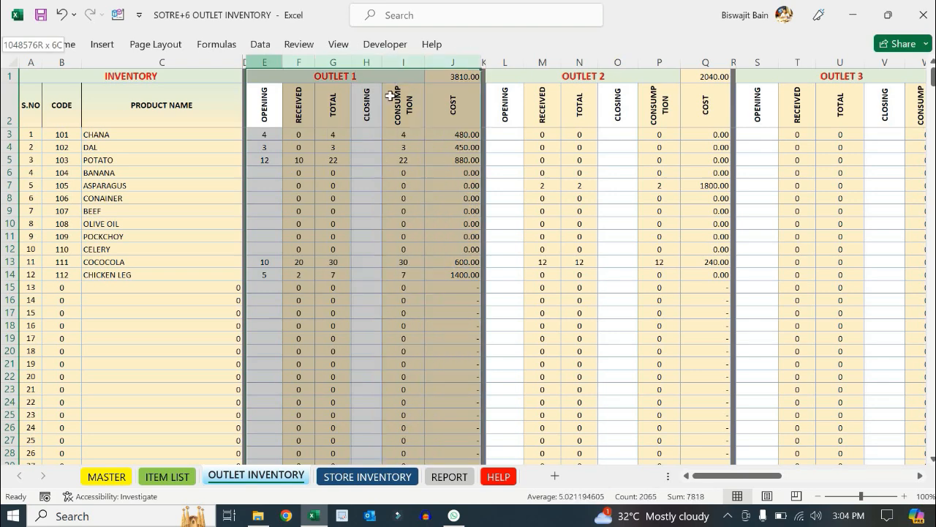
{"action": "left_click", "coordinate": [369, 134]}
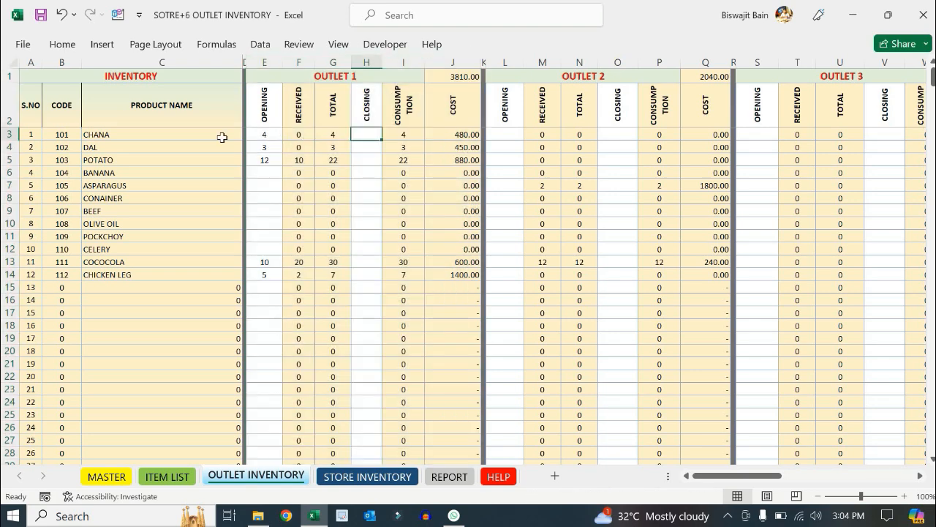
{"action": "left_click", "coordinate": [9, 275]}
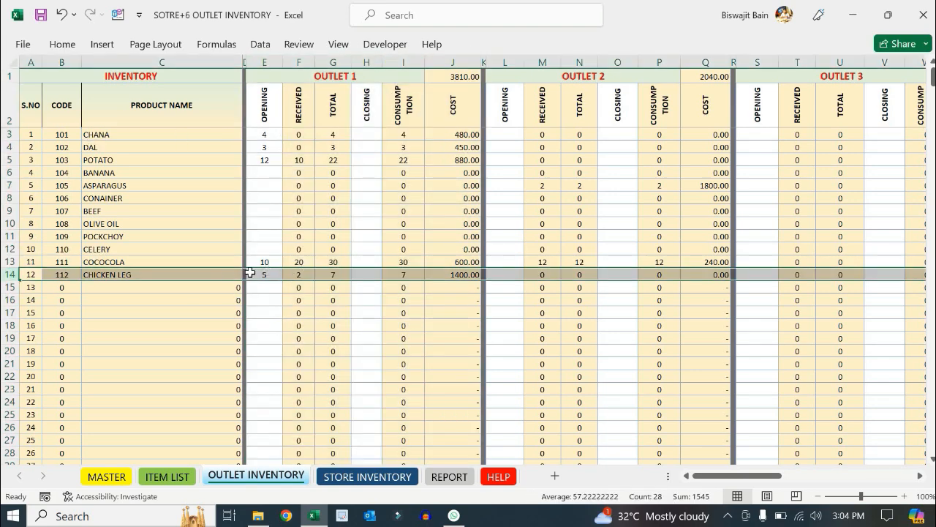
{"action": "left_click", "coordinate": [266, 273]}
{"action": "left_click", "coordinate": [335, 76]}
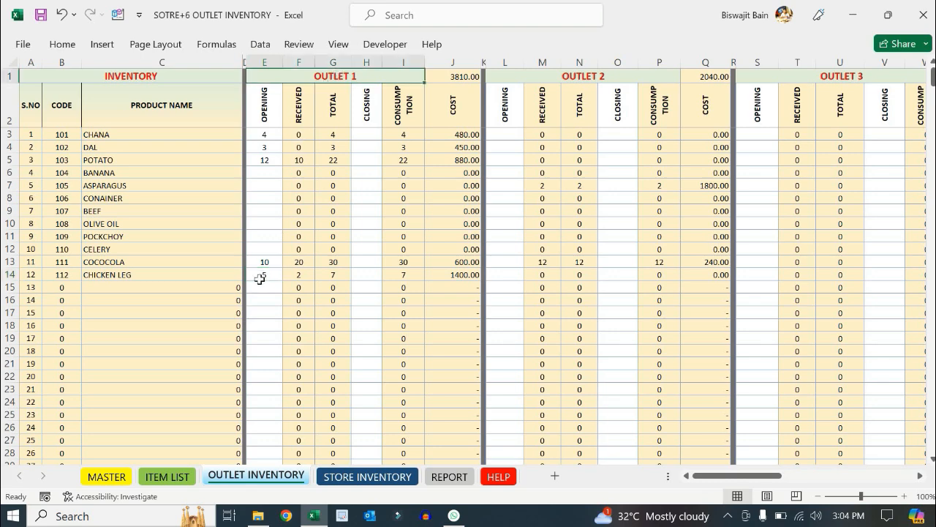
{"action": "left_click", "coordinate": [262, 273]}
{"action": "left_click", "coordinate": [302, 274]}
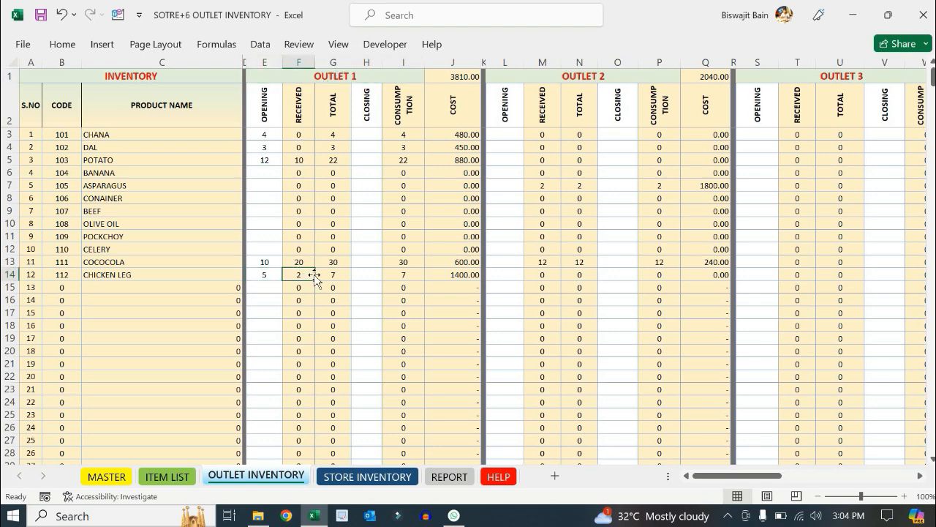
{"action": "left_click", "coordinate": [338, 275]}
{"action": "left_click", "coordinate": [371, 275]}
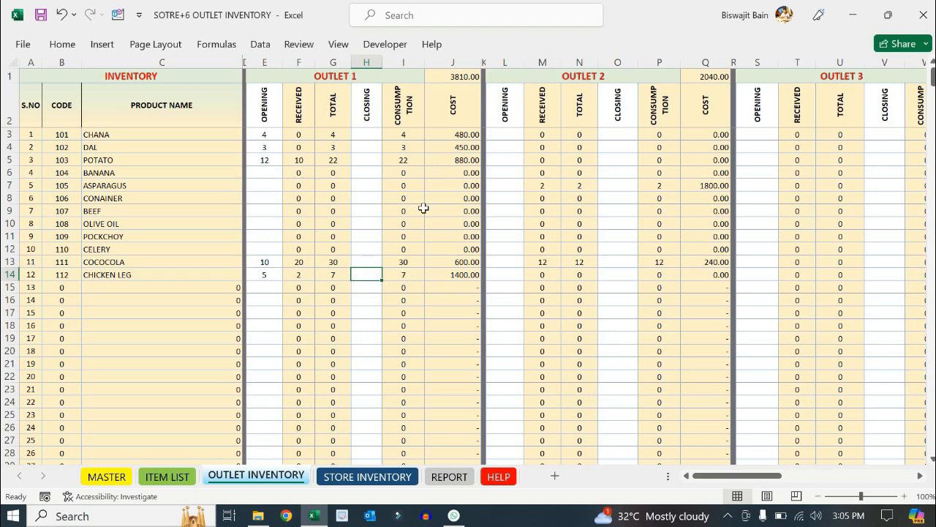
{"action": "left_click", "coordinate": [406, 274]}
Step: Enter a closing stock of 2 for CHICKEN LEG in the OUTLET 1 section
{"action": "left_click", "coordinate": [372, 276]}
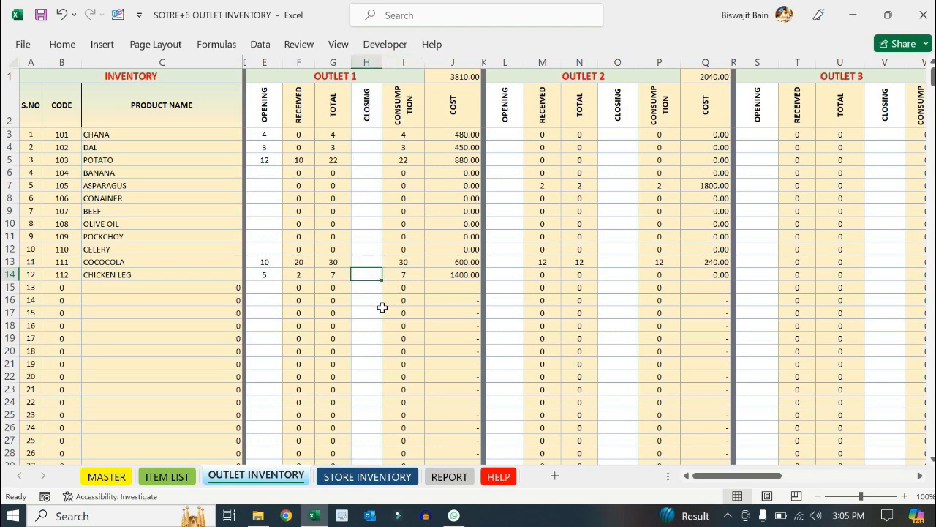
{"action": "key", "text": "Left"}
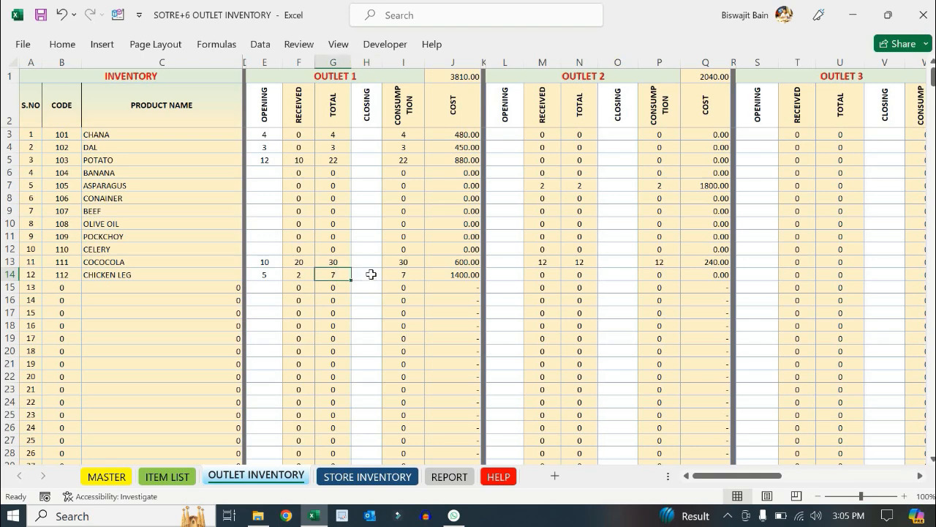
{"action": "left_click", "coordinate": [371, 274]}
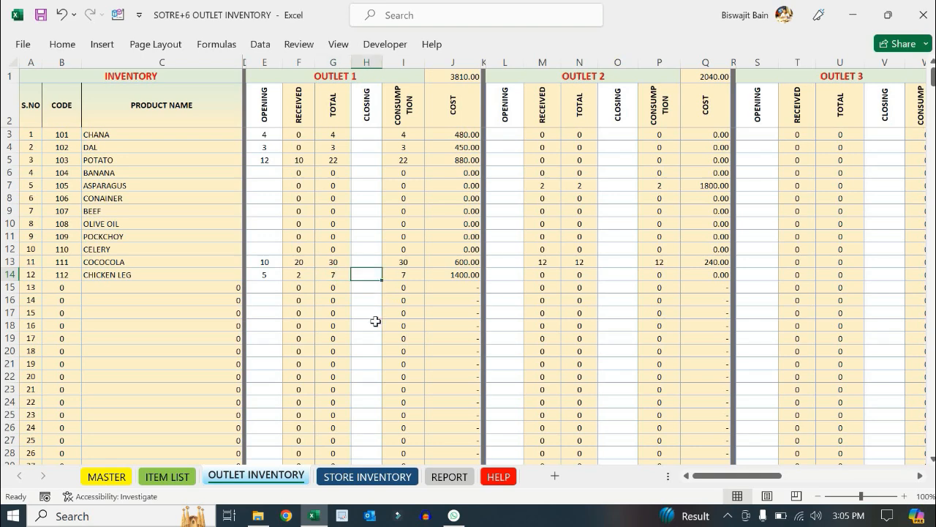
{"action": "type", "text": "2"}
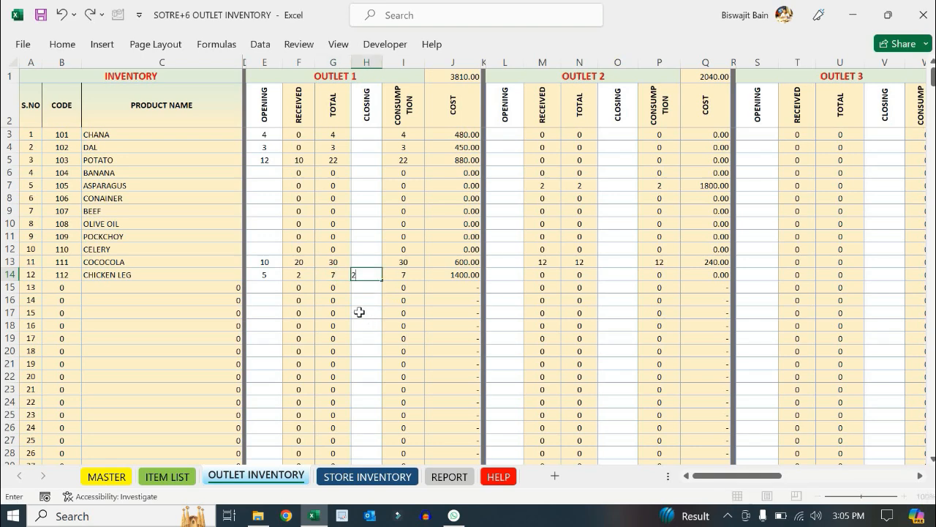
{"action": "left_click", "coordinate": [368, 297]}
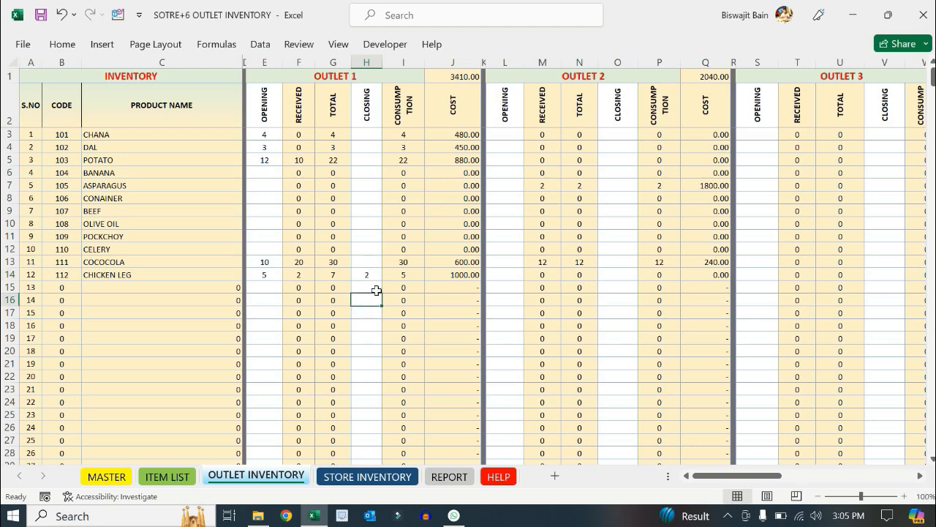
Step: Review CHICKEN LEG's consumption and cost, and compare OUTLET 1's item costs with its total cost
{"action": "left_click", "coordinate": [415, 274]}
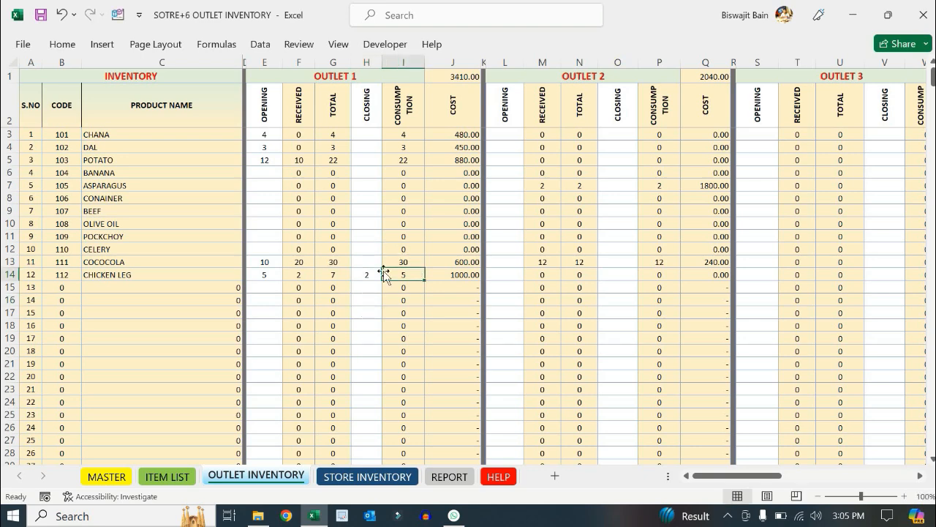
{"action": "left_click", "coordinate": [462, 273]}
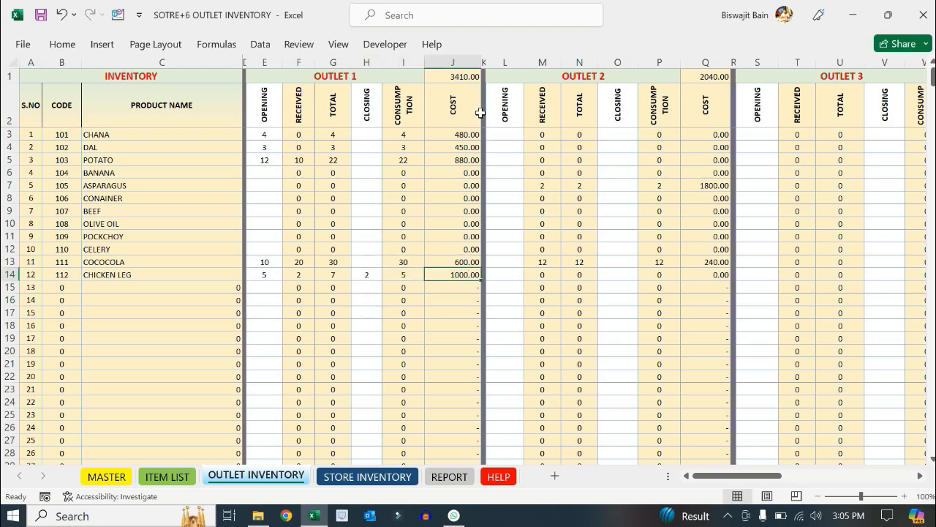
{"action": "left_click_drag", "start_coordinate": [469, 132], "coordinate": [468, 335]}
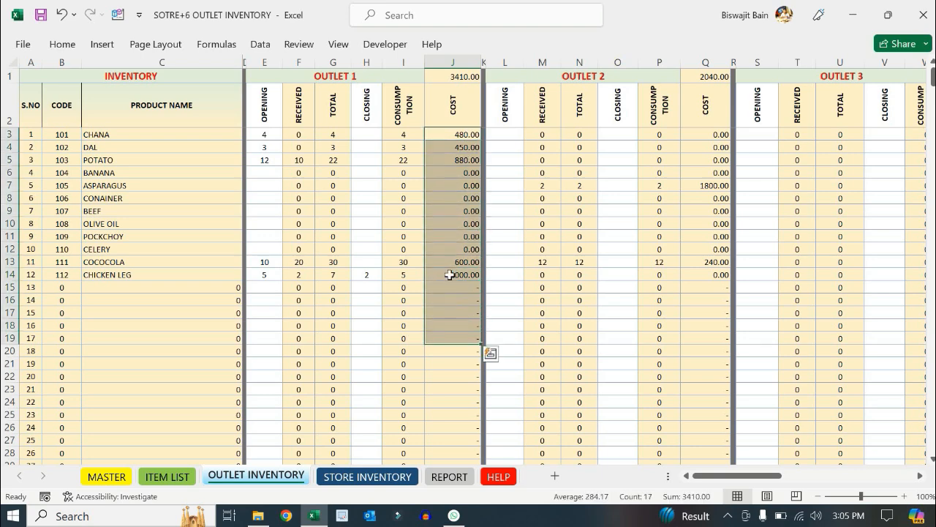
{"action": "left_click", "coordinate": [449, 139]}
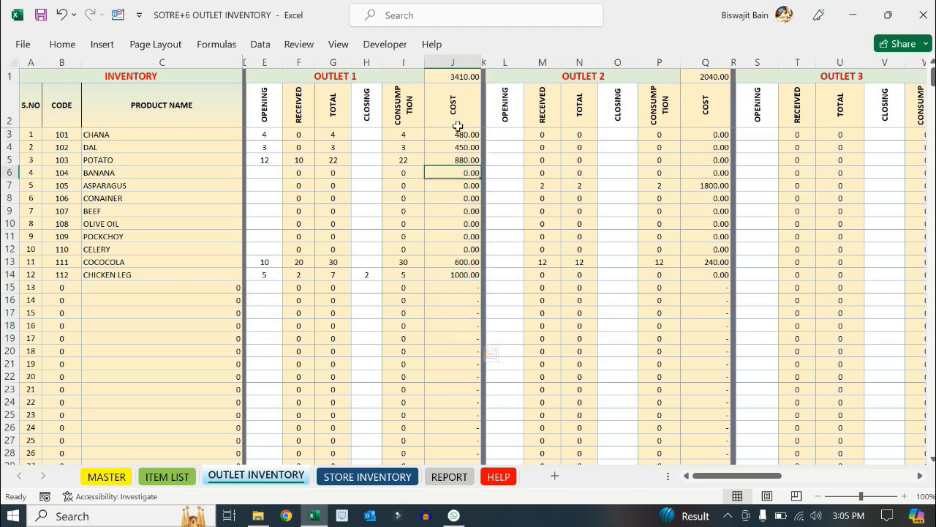
{"action": "left_click", "coordinate": [466, 75]}
{"action": "left_click_drag", "start_coordinate": [472, 132], "coordinate": [474, 356]}
{"action": "left_click", "coordinate": [468, 76]}
Step: Look across the other outlet sections of the inventory, starting with OUTLET 2 and OUTLET 3
{"action": "left_click", "coordinate": [591, 76]}
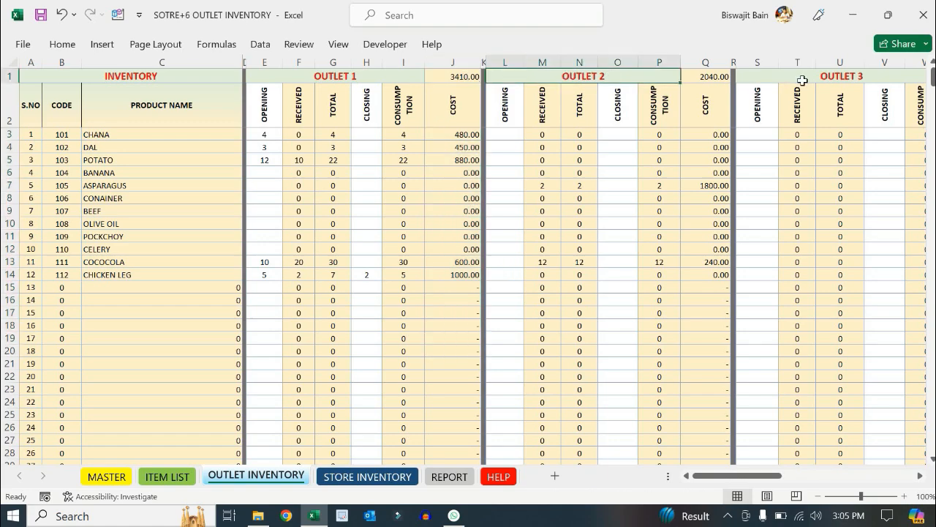
{"action": "left_click", "coordinate": [833, 78]}
{"action": "left_click_drag", "start_coordinate": [774, 477], "coordinate": [267, 485]}
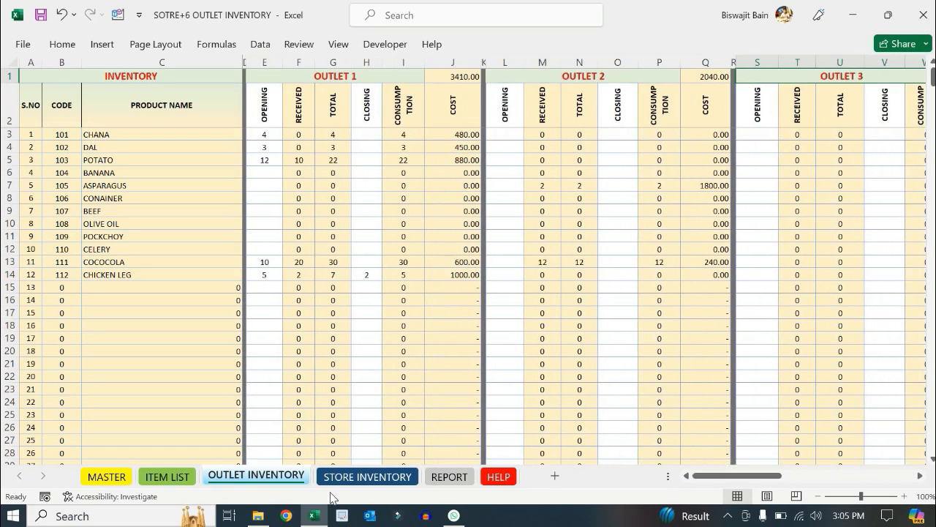
Step: Open the STORE INVENTORY sheet and examine its item details, stock, purchase, transfer, availability and value columns
{"action": "left_click", "coordinate": [368, 477]}
{"action": "left_click_drag", "start_coordinate": [30, 63], "coordinate": [349, 87]}
{"action": "left_click_drag", "start_coordinate": [443, 61], "coordinate": [788, 75]}
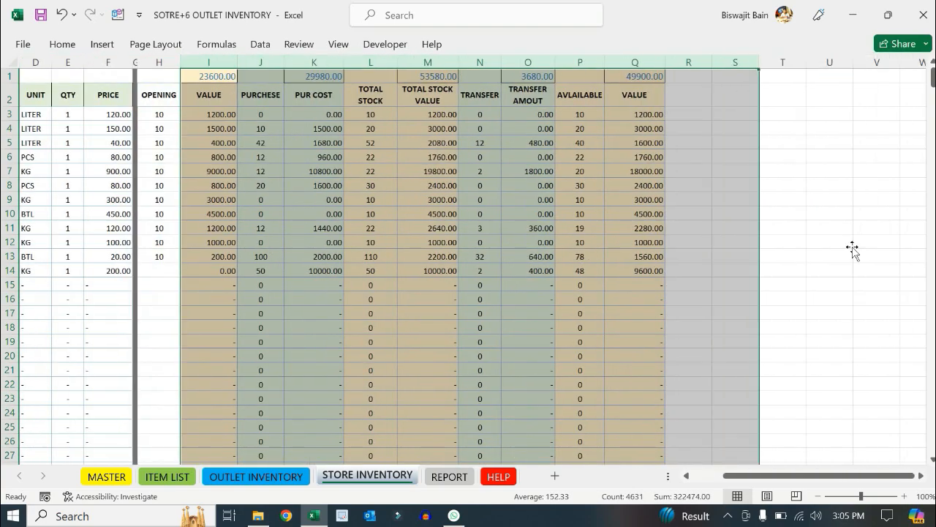
{"action": "left_click", "coordinate": [863, 242]}
{"action": "left_click_drag", "start_coordinate": [847, 481], "coordinate": [812, 479]}
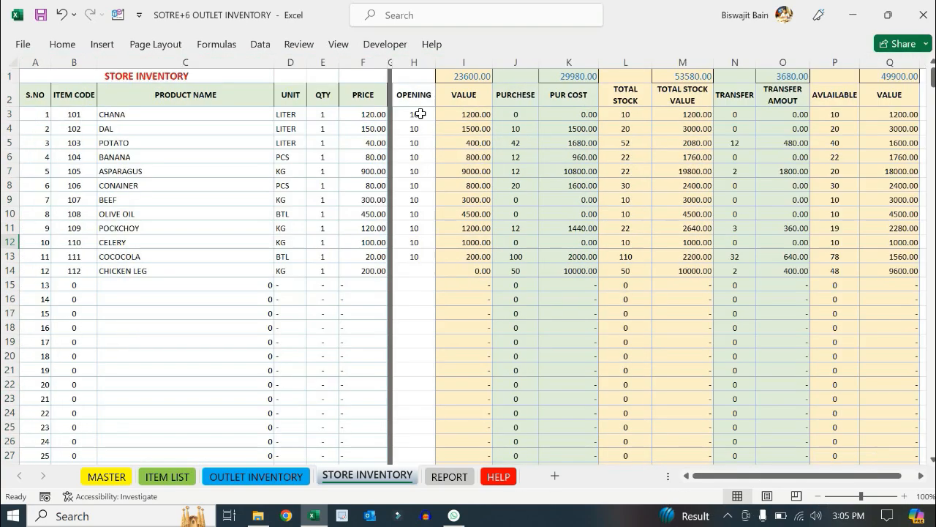
Step: Clear the opening stock quantities in STORE INVENTORY and compare the sheet's item details with the ITEM LIST sheet
{"action": "left_click", "coordinate": [413, 58]}
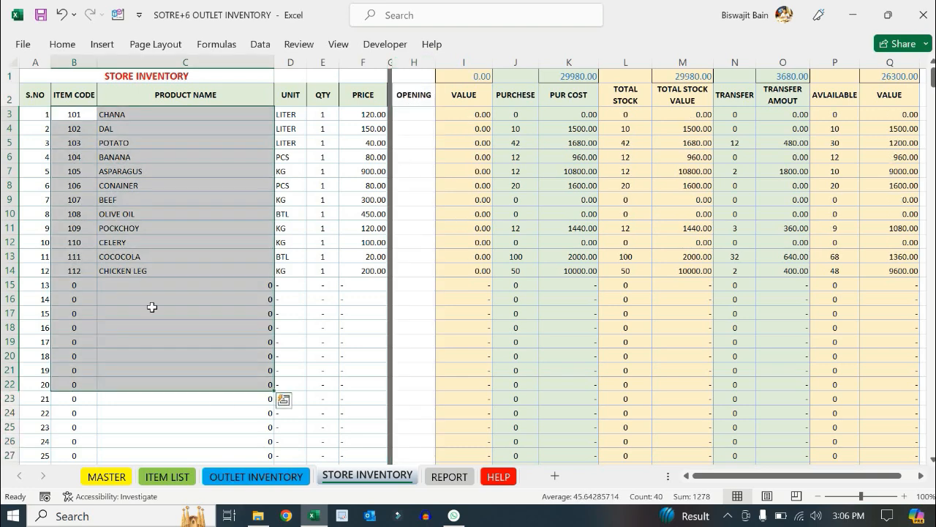
{"action": "left_click_drag", "start_coordinate": [35, 114], "coordinate": [363, 442]}
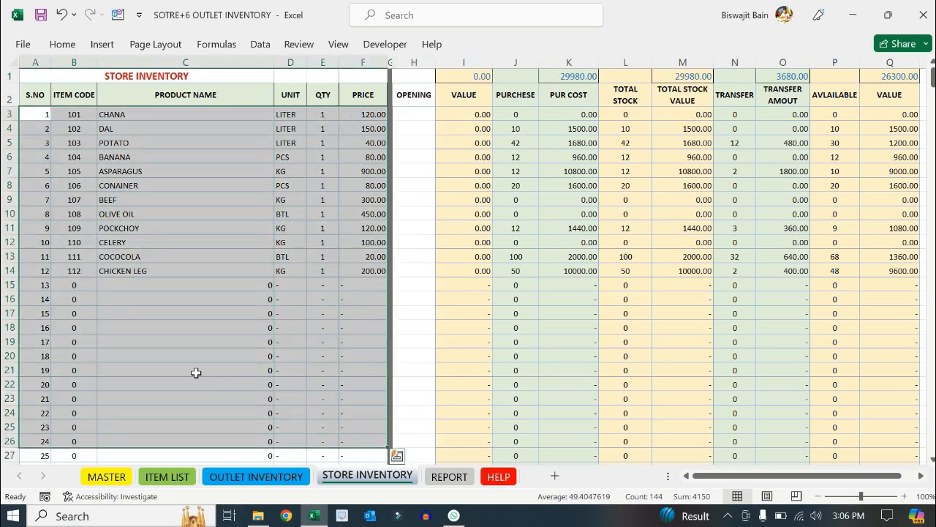
{"action": "left_click", "coordinate": [164, 477]}
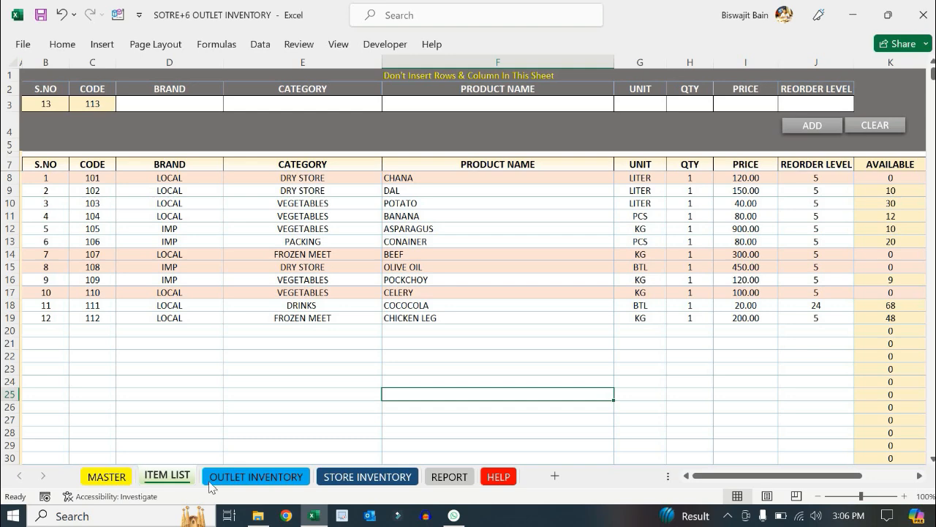
{"action": "left_click", "coordinate": [368, 477]}
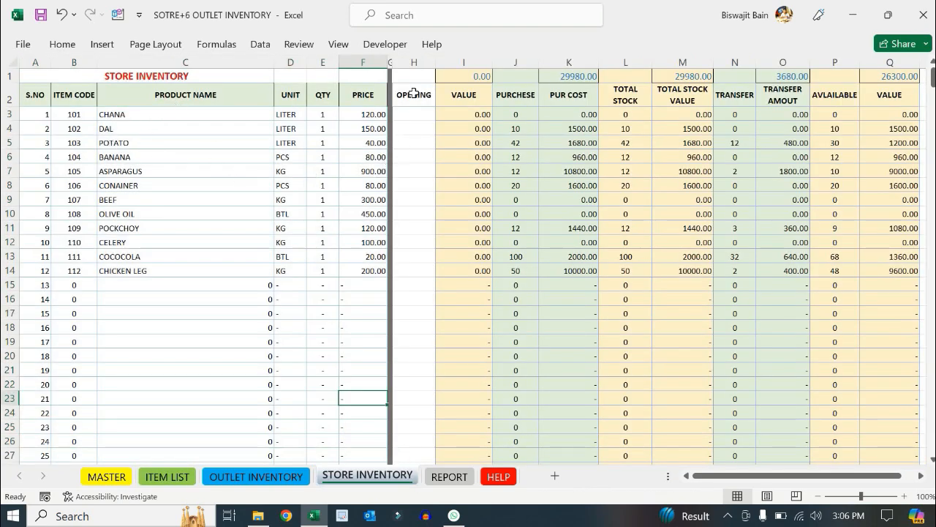
Step: Enter an opening stock of 2 for CHANA and 10 for DAL in STORE INVENTORY
{"action": "left_click", "coordinate": [412, 111]}
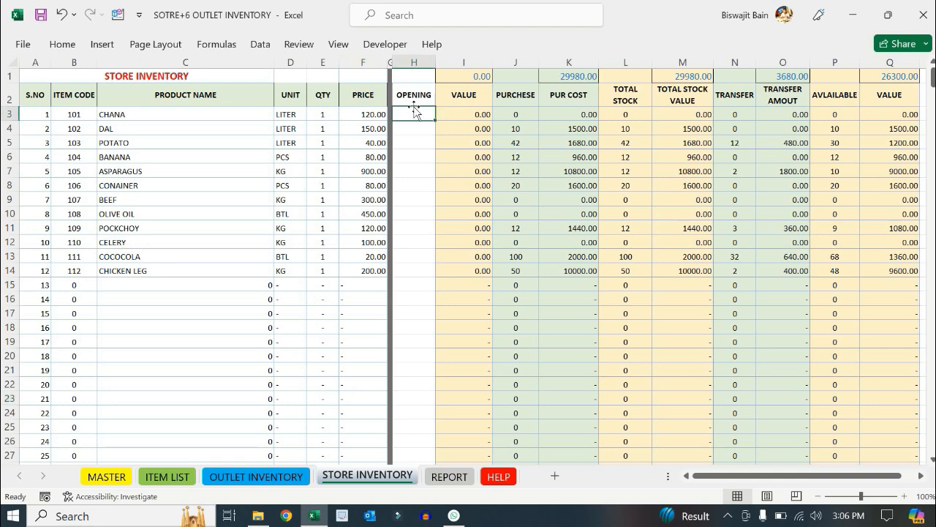
{"action": "type", "text": "2"}
{"action": "left_click", "coordinate": [419, 126]}
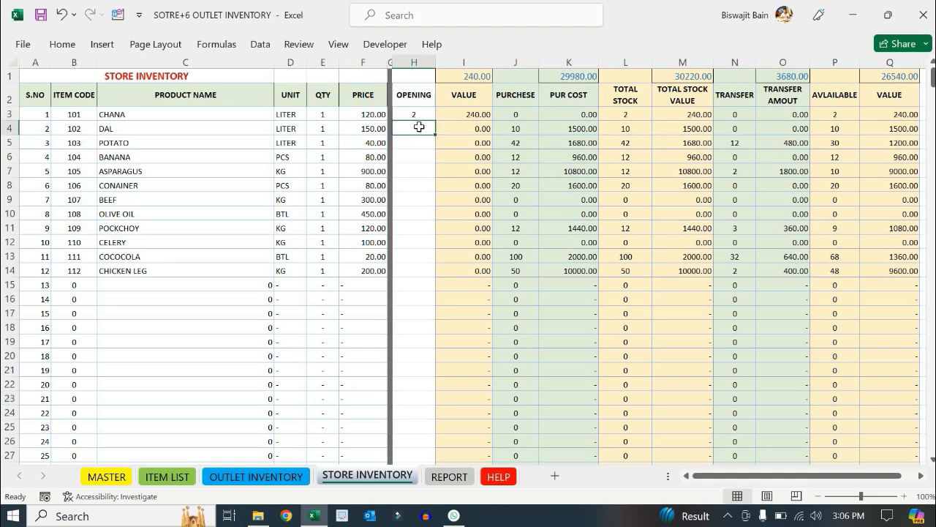
{"action": "type", "text": "10"}
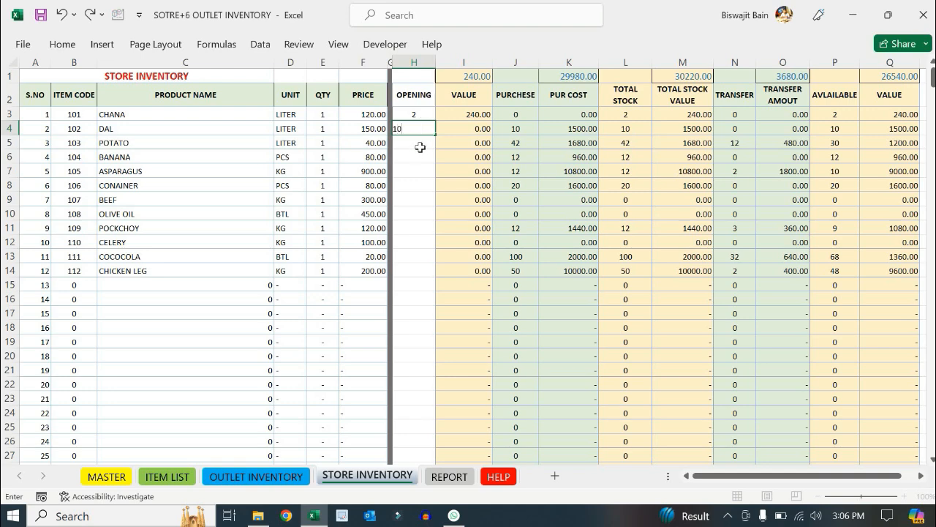
{"action": "key", "text": "Return"}
Step: Fill DAL's opening stock down through the remaining items to CHICKEN LEG
{"action": "left_click", "coordinate": [414, 128]}
{"action": "left_click_drag", "start_coordinate": [435, 135], "coordinate": [438, 291]}
{"action": "left_click", "coordinate": [420, 312]}
Step: Set CHANA's opening stock to 10 and check the opening quantities from CHANA to CHICKEN LEG
{"action": "left_click", "coordinate": [416, 115]}
{"action": "type", "text": "10"}
{"action": "left_click_drag", "start_coordinate": [417, 115], "coordinate": [410, 270]}
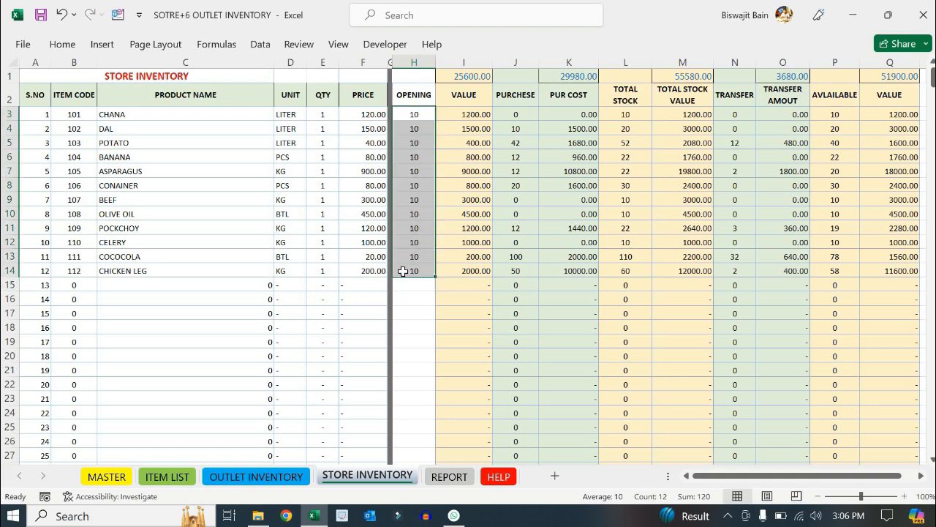
{"action": "left_click", "coordinate": [410, 308]}
Step: Review the purchase quantities, especially for COCOCOLA and CHICKEN LEG, along with CHICKEN LEG's purchase cost
{"action": "left_click_drag", "start_coordinate": [504, 242], "coordinate": [515, 340]}
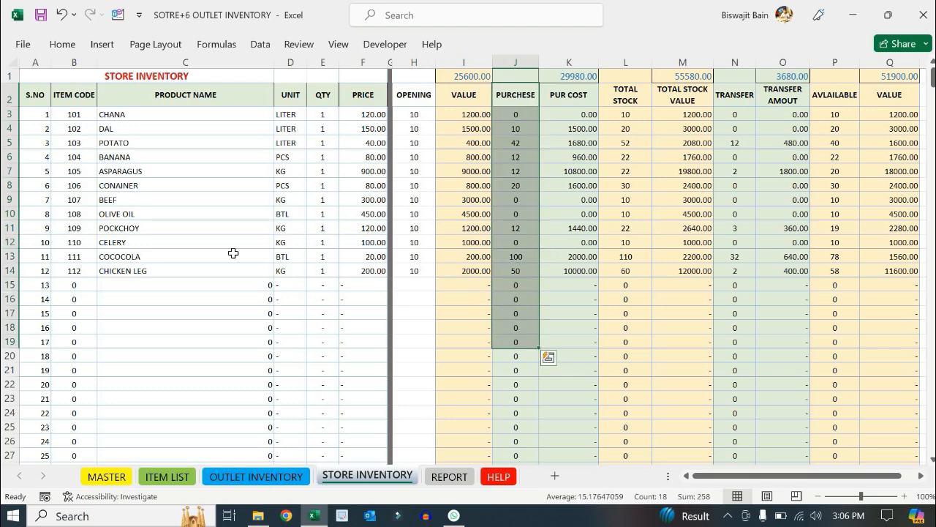
{"action": "left_click", "coordinate": [180, 251]}
{"action": "left_click", "coordinate": [533, 258]}
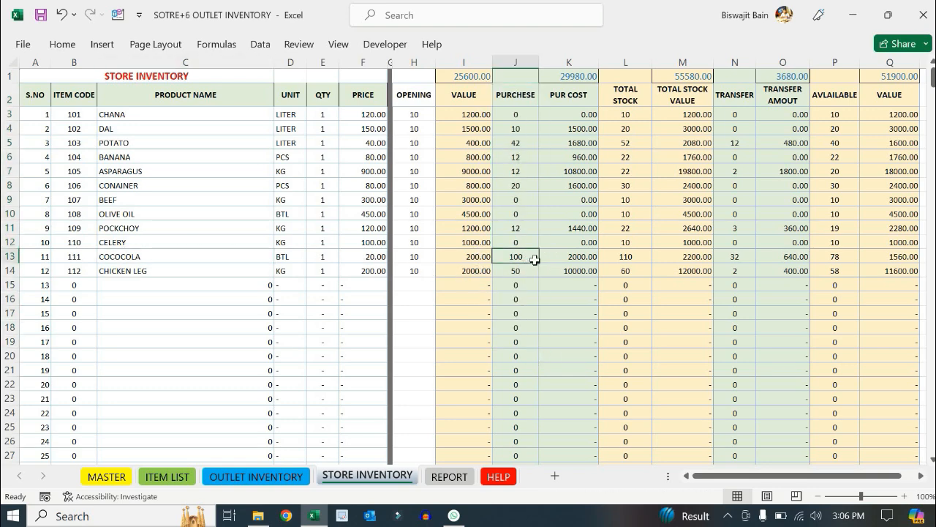
{"action": "left_click", "coordinate": [293, 256]}
{"action": "left_click", "coordinate": [269, 268]}
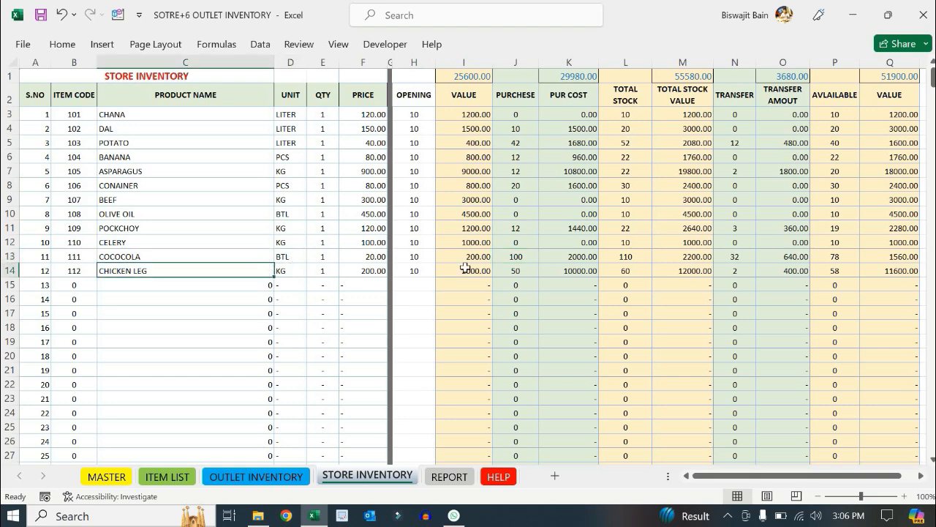
{"action": "left_click", "coordinate": [521, 269]}
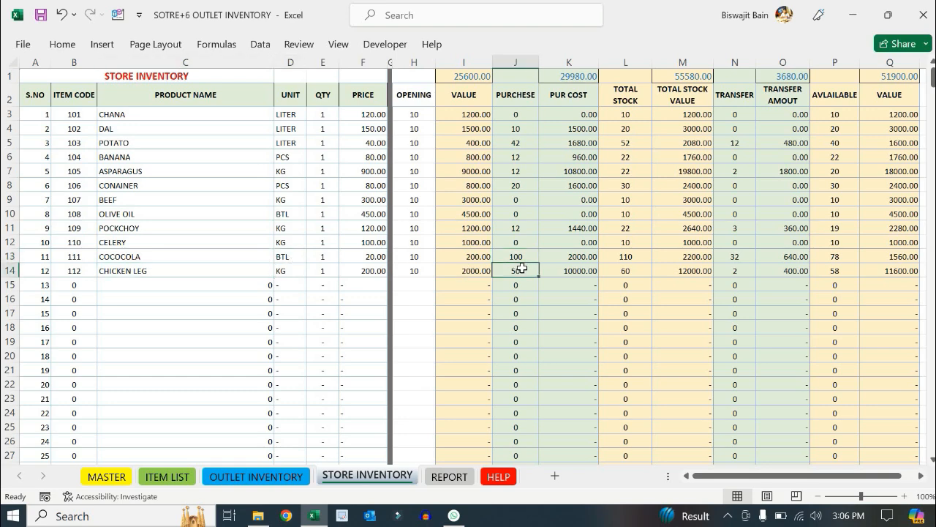
{"action": "left_click", "coordinate": [574, 272]}
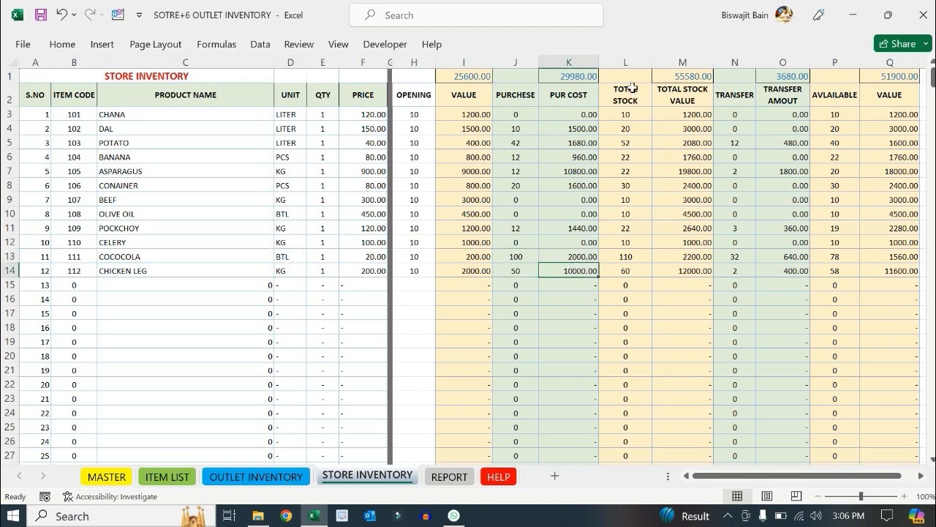
Step: Examine the total stock and total stock value columns against CHICKEN LEG's opening and purchase quantities
{"action": "left_click_drag", "start_coordinate": [634, 63], "coordinate": [684, 63]}
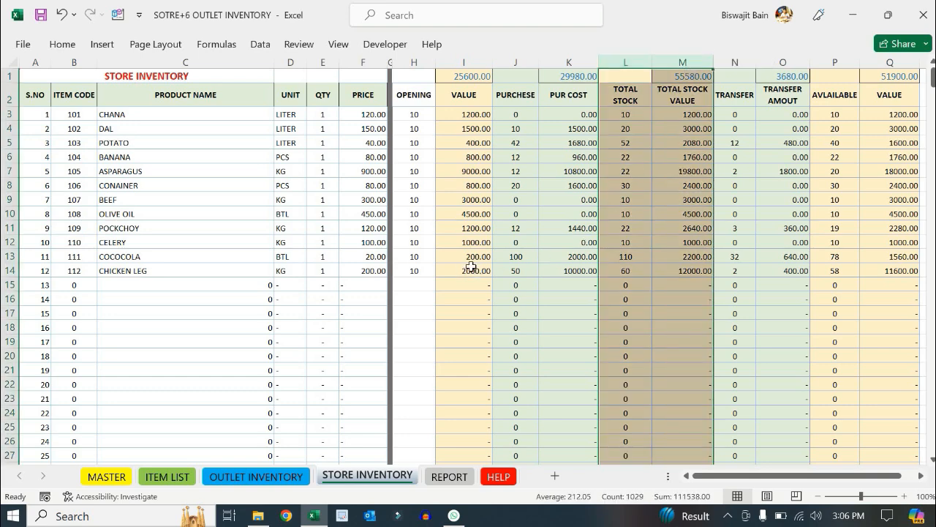
{"action": "left_click", "coordinate": [417, 269]}
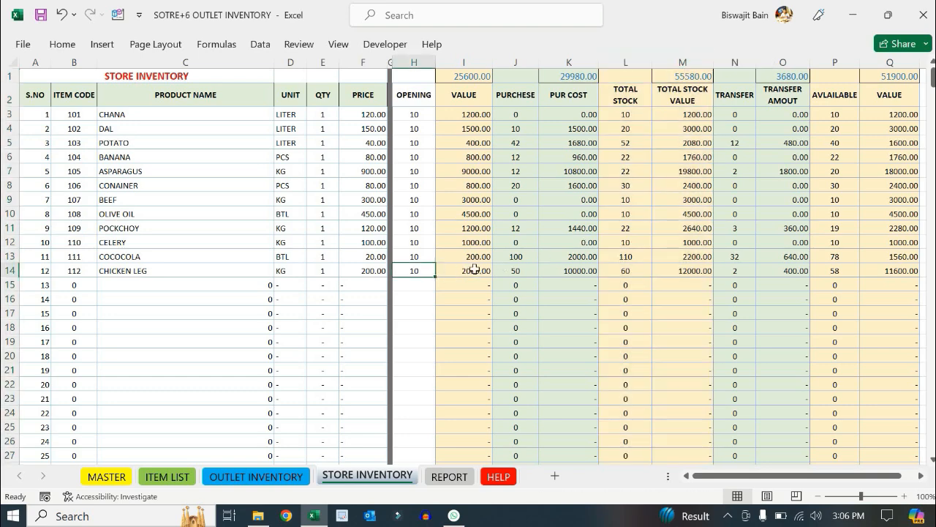
{"action": "left_click", "coordinate": [523, 272]}
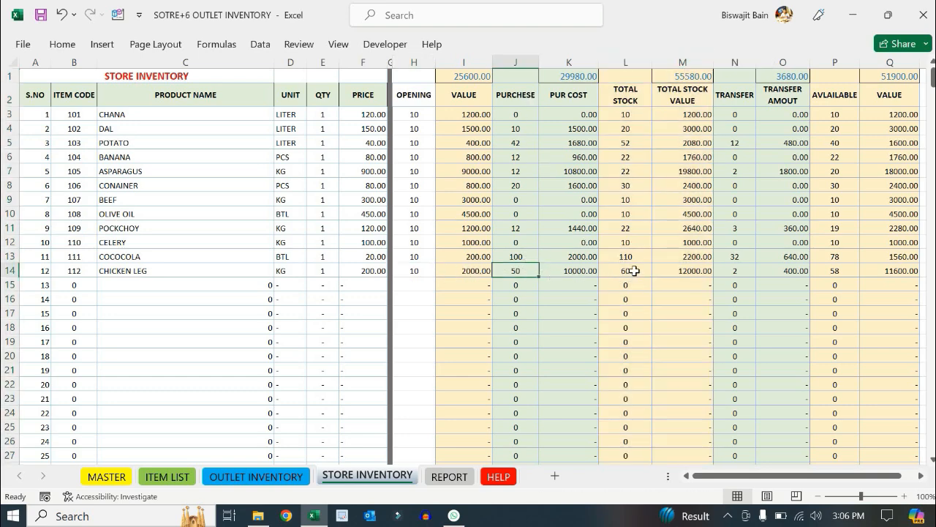
Step: Review the transfer columns and CHICKEN LEG's transfer quantity, transfer amount, available stock and stock value
{"action": "left_click", "coordinate": [738, 62]}
{"action": "left_click", "coordinate": [775, 64], "text": "shift"}
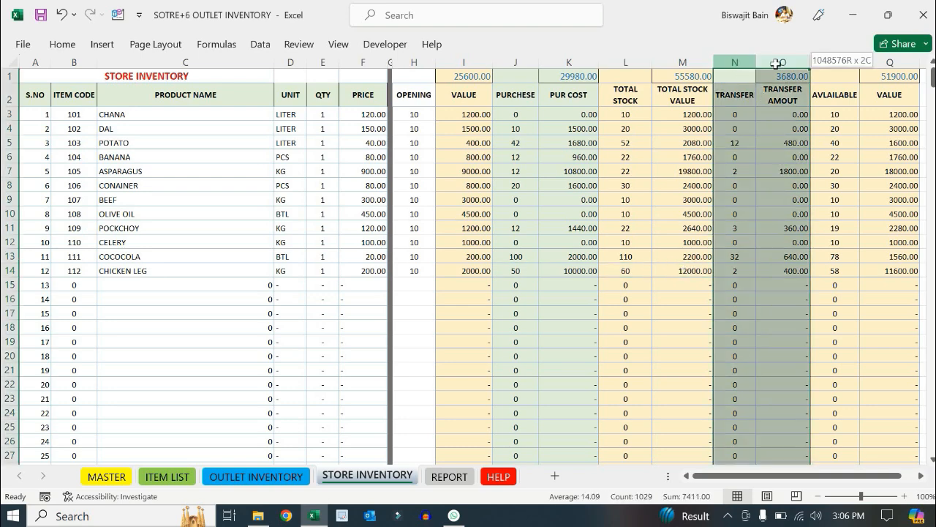
{"action": "left_click", "coordinate": [743, 271]}
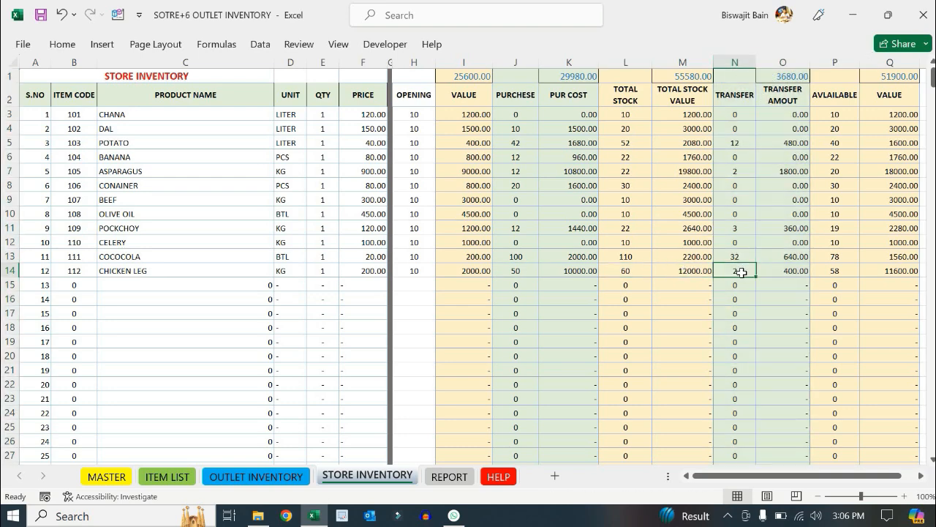
{"action": "left_click_drag", "start_coordinate": [822, 476], "coordinate": [850, 476]}
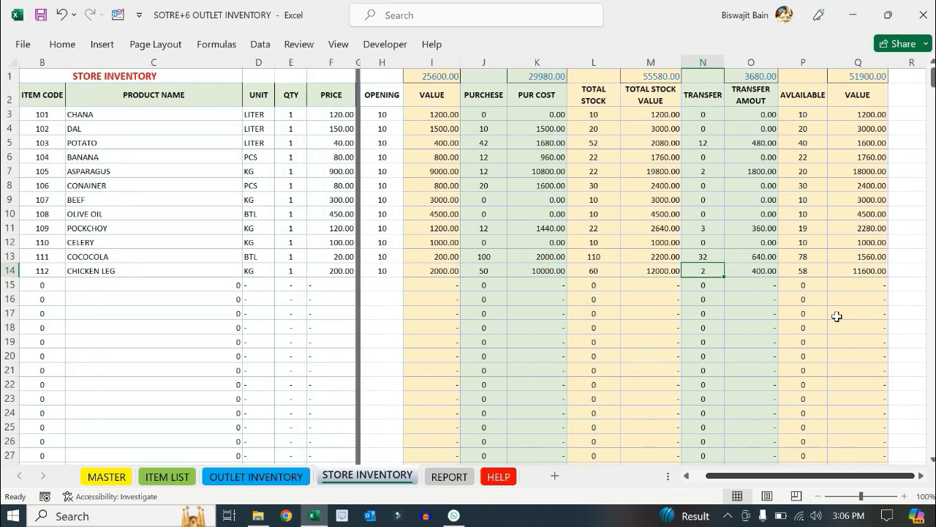
{"action": "left_click", "coordinate": [764, 272]}
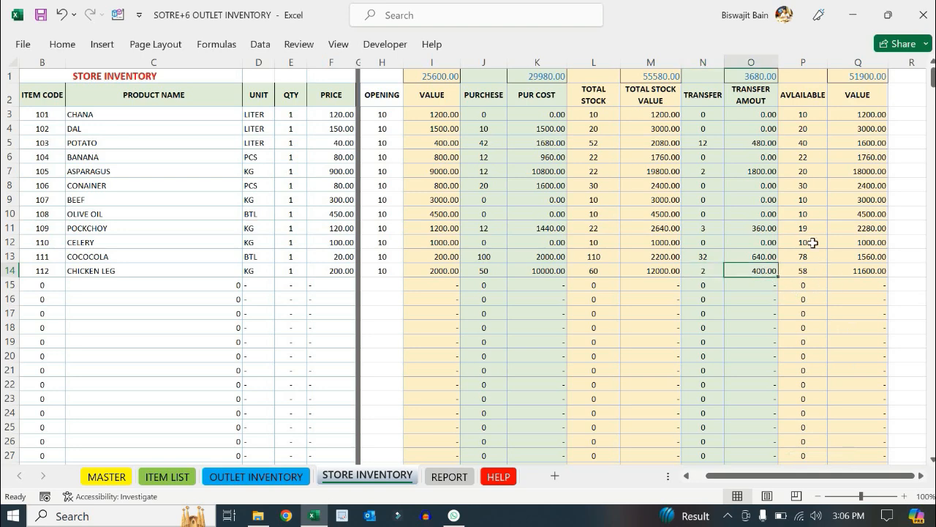
{"action": "left_click", "coordinate": [808, 271]}
{"action": "left_click", "coordinate": [869, 272]}
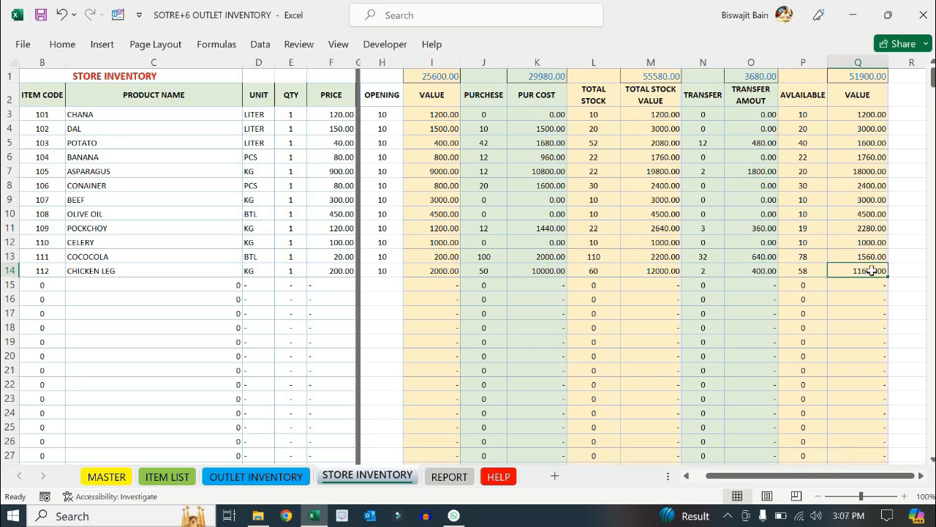
Step: Compare the totals above the value, transfer amount, total stock value and purchase cost columns with their item rows
{"action": "left_click", "coordinate": [872, 75]}
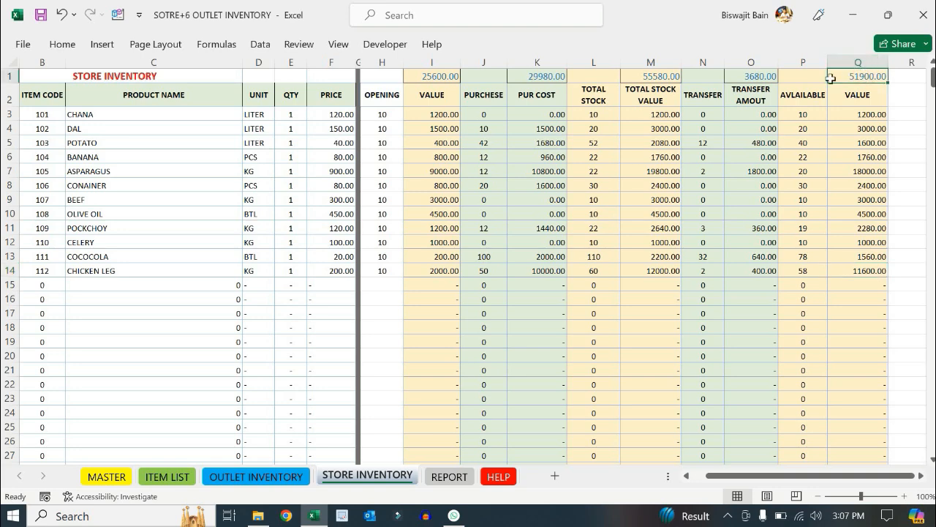
{"action": "left_click_drag", "start_coordinate": [874, 114], "coordinate": [881, 368]}
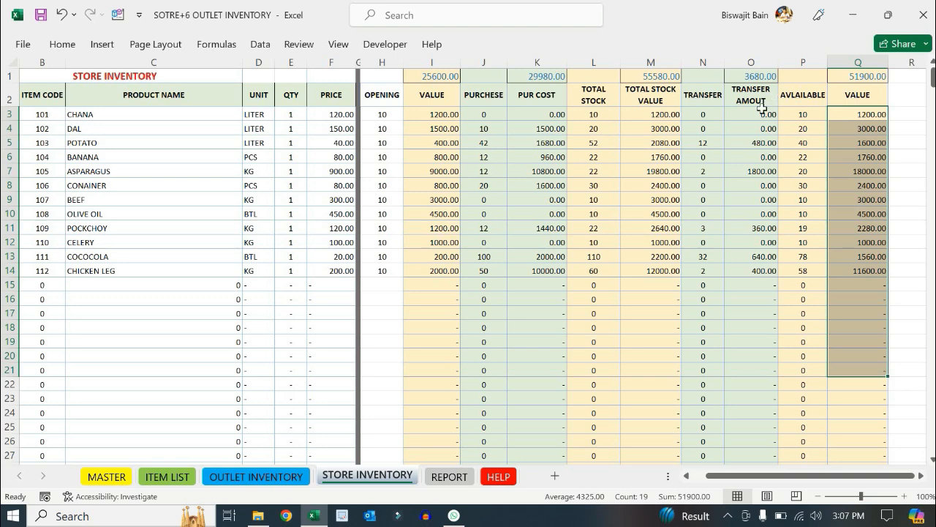
{"action": "left_click_drag", "start_coordinate": [761, 115], "coordinate": [761, 242]}
{"action": "left_click_drag", "start_coordinate": [761, 346], "coordinate": [761, 359]}
{"action": "left_click", "coordinate": [752, 77]}
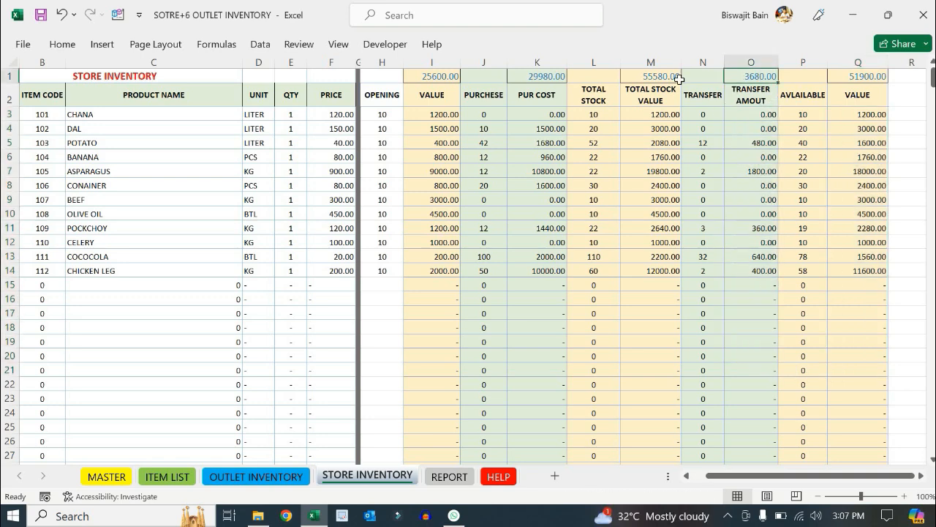
{"action": "left_click", "coordinate": [652, 76]}
{"action": "left_click", "coordinate": [547, 68]}
{"action": "left_click_drag", "start_coordinate": [445, 114], "coordinate": [432, 357]}
{"action": "left_click", "coordinate": [512, 327]}
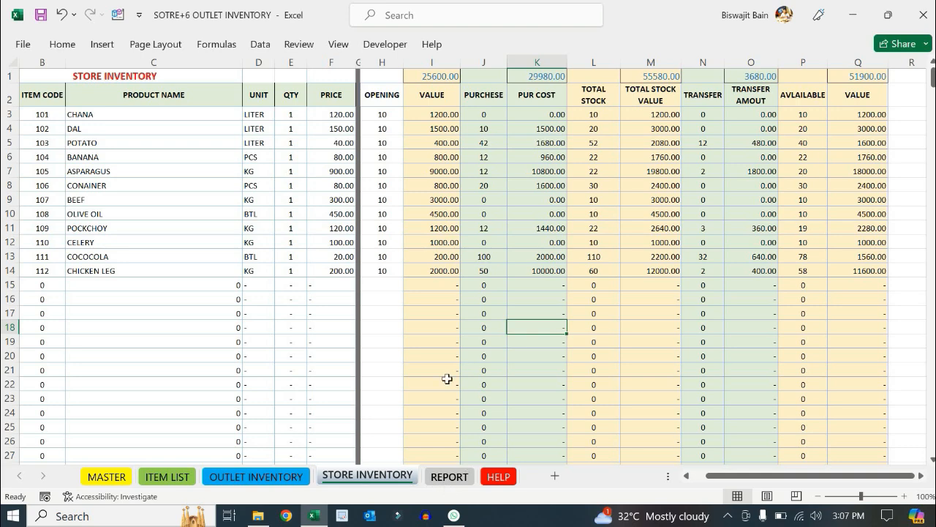
Step: Open the REPORT sheet and refresh it to show all transactions
{"action": "left_click", "coordinate": [449, 476]}
{"action": "left_click", "coordinate": [495, 271]}
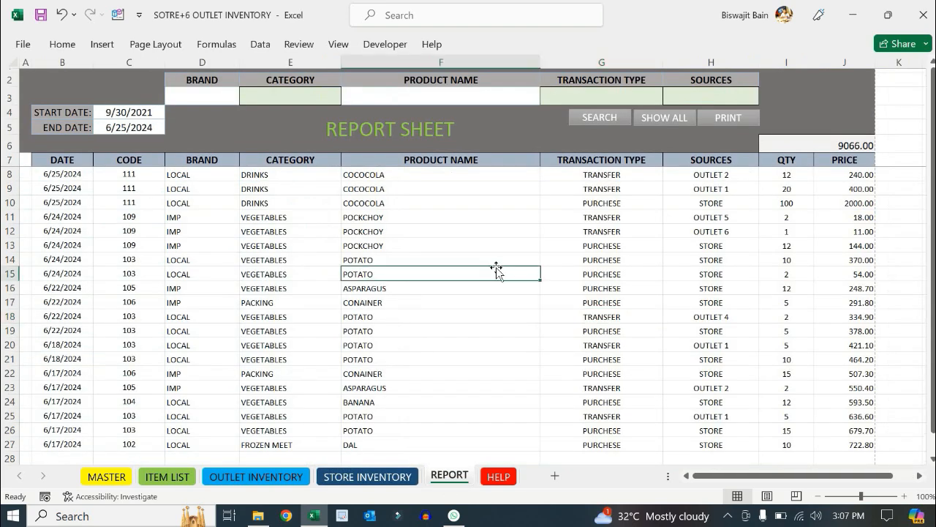
{"action": "left_click", "coordinate": [666, 121]}
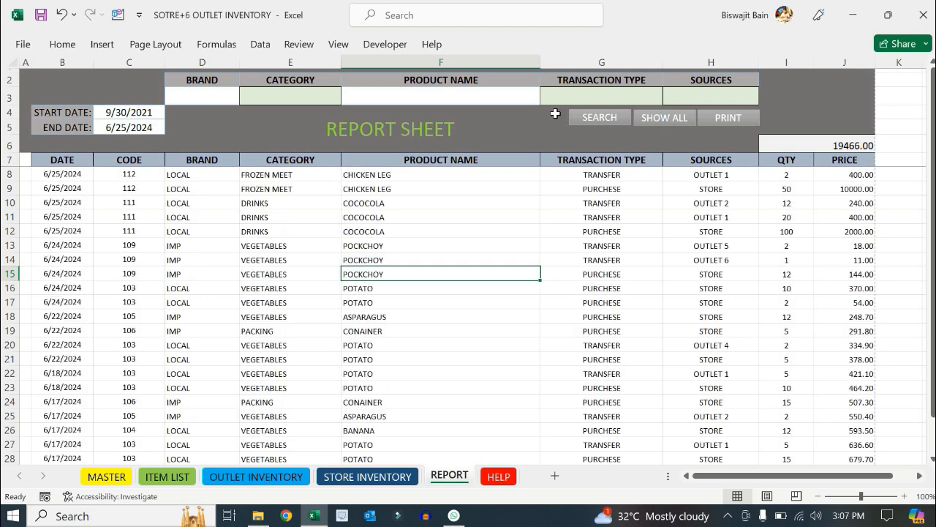
Step: Examine the start date and end date criteria of the report
{"action": "left_click", "coordinate": [120, 112]}
{"action": "left_click", "coordinate": [129, 128], "text": "shift"}
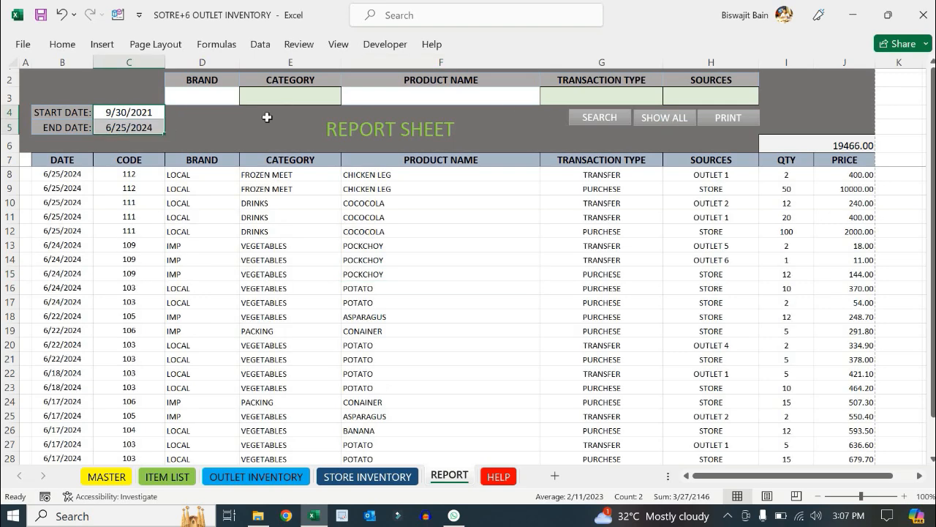
{"action": "left_click", "coordinate": [242, 129]}
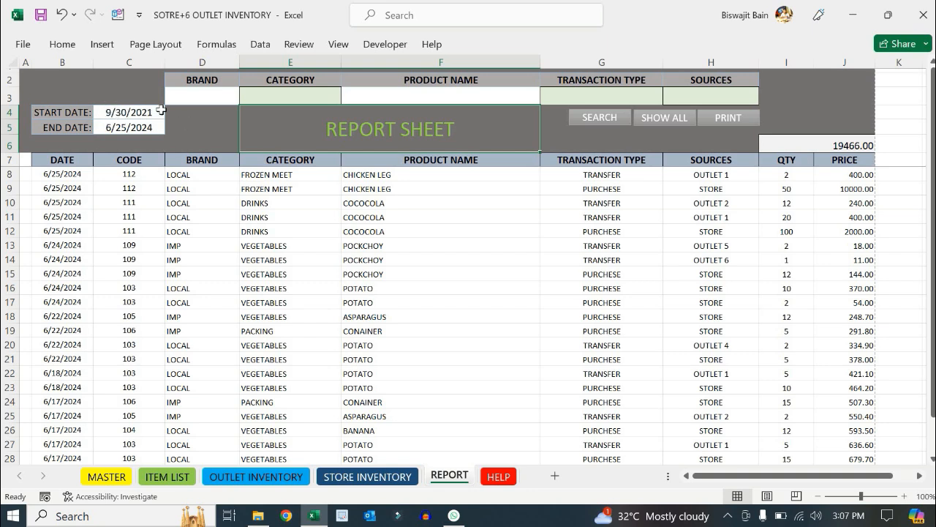
{"action": "left_click", "coordinate": [117, 110]}
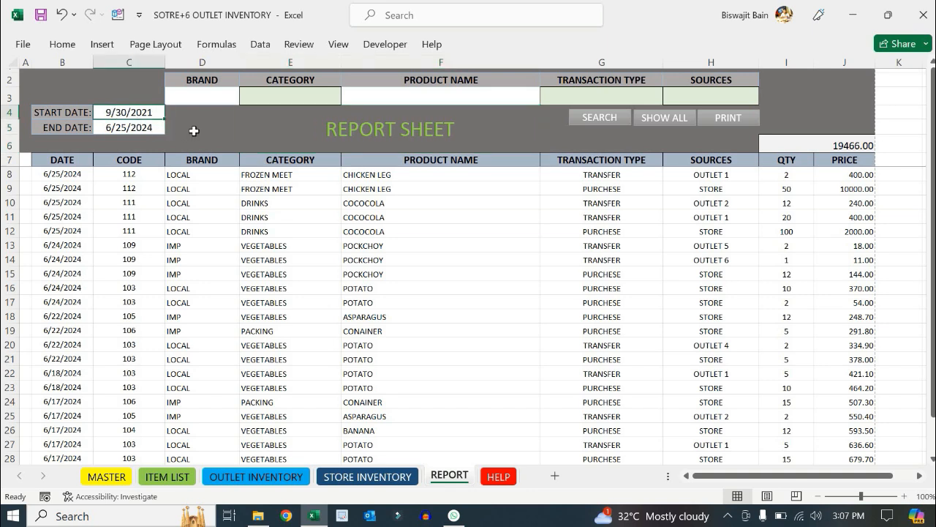
{"action": "left_click", "coordinate": [222, 127]}
Step: Search the report for the VEGETABLES category and check the category of the listed transactions
{"action": "left_click", "coordinate": [221, 95]}
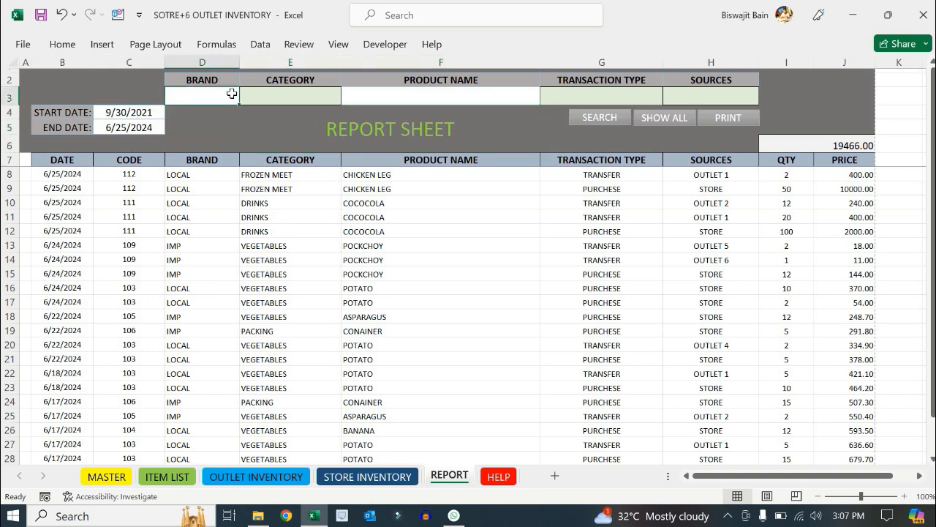
{"action": "left_click", "coordinate": [315, 99]}
{"action": "left_click", "coordinate": [349, 98]}
{"action": "left_click", "coordinate": [278, 109]}
{"action": "left_click", "coordinate": [601, 118]}
{"action": "left_click_drag", "start_coordinate": [299, 176], "coordinate": [293, 373]}
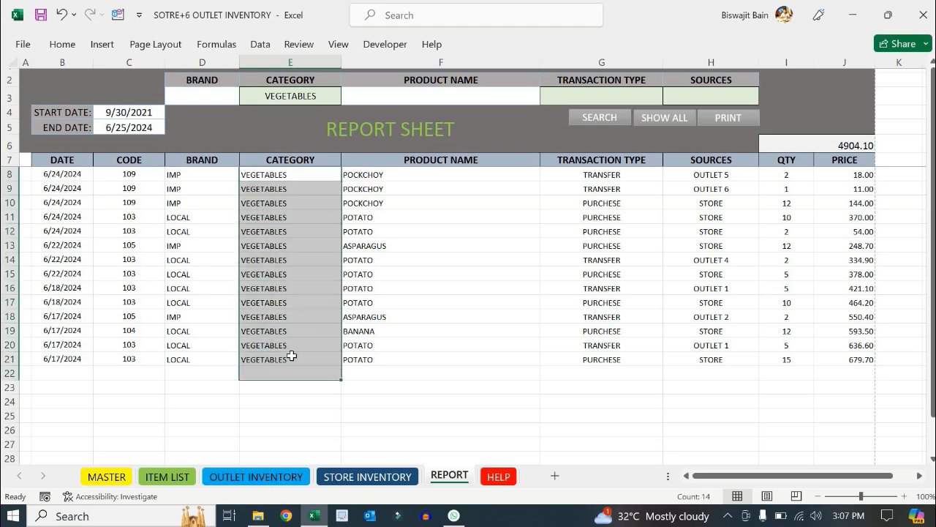
Step: Show all transactions again and set the report criteria to transaction type TRANSFER and source OUTLET 1
{"action": "left_click", "coordinate": [668, 118]}
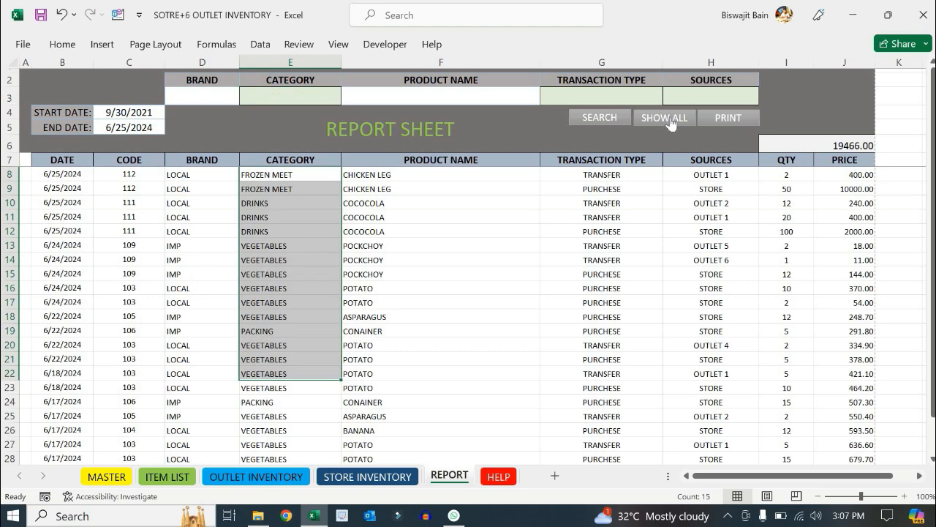
{"action": "left_click", "coordinate": [482, 101]}
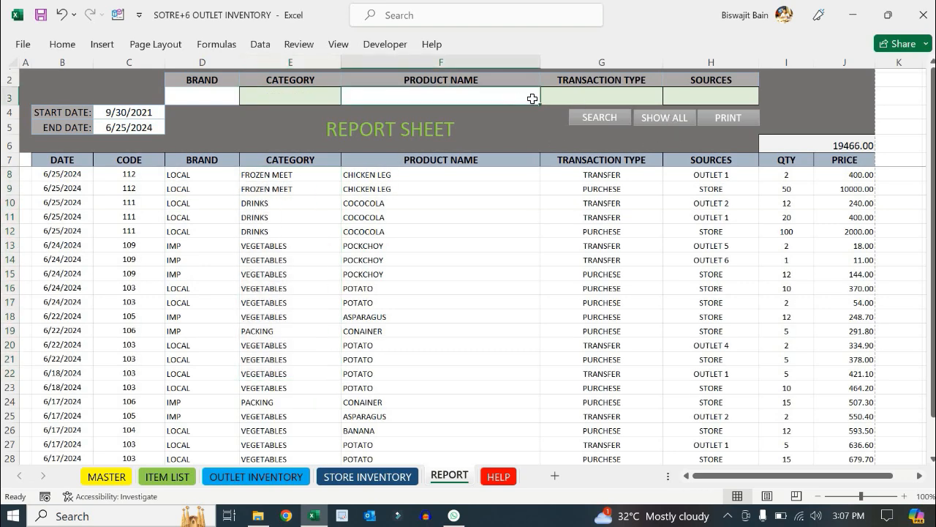
{"action": "left_click", "coordinate": [649, 95]}
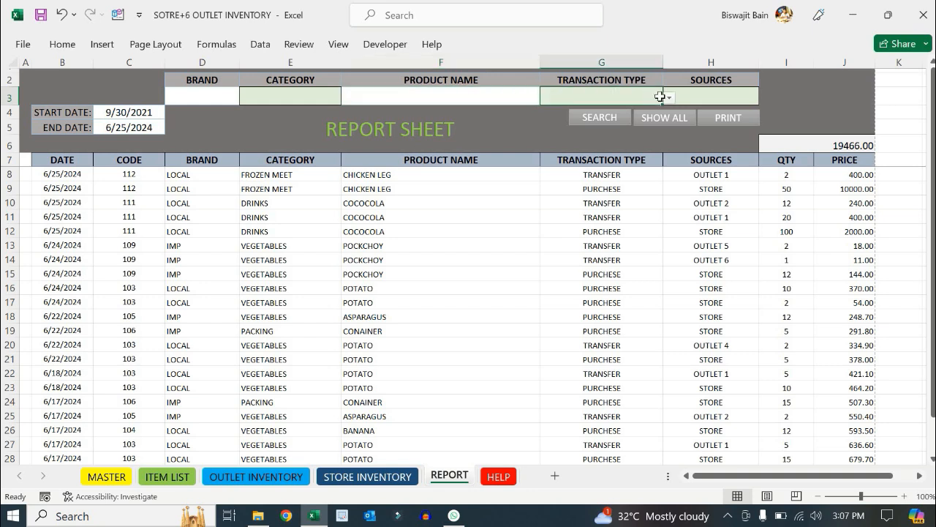
{"action": "left_click", "coordinate": [669, 97]}
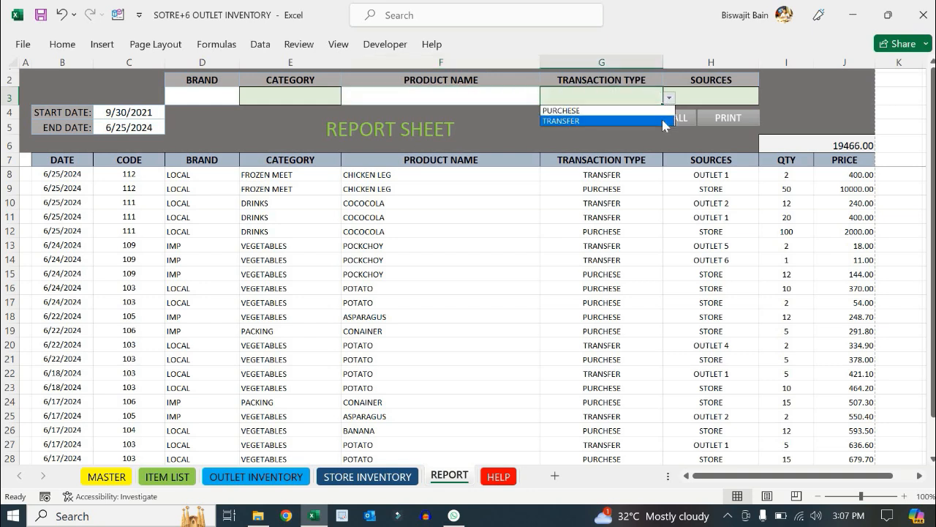
{"action": "left_click", "coordinate": [662, 121]}
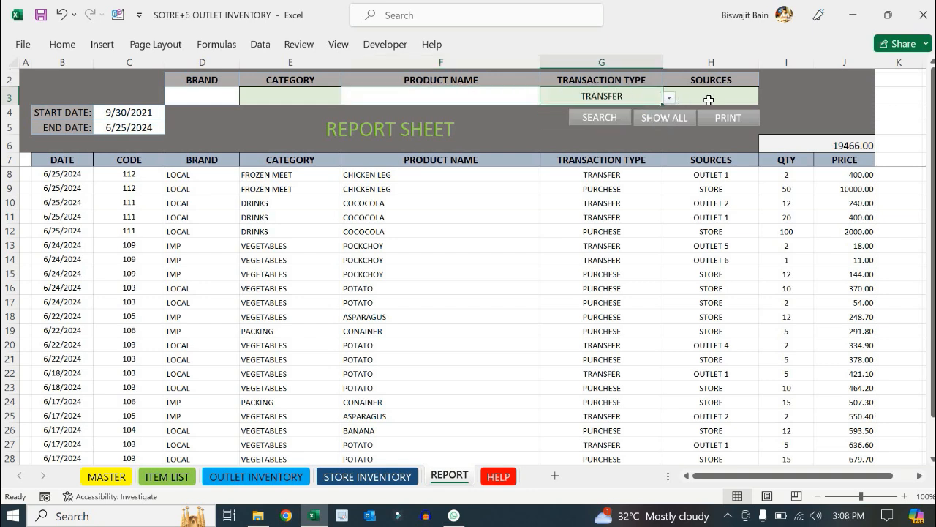
{"action": "left_click", "coordinate": [722, 98]}
{"action": "left_click", "coordinate": [768, 98]}
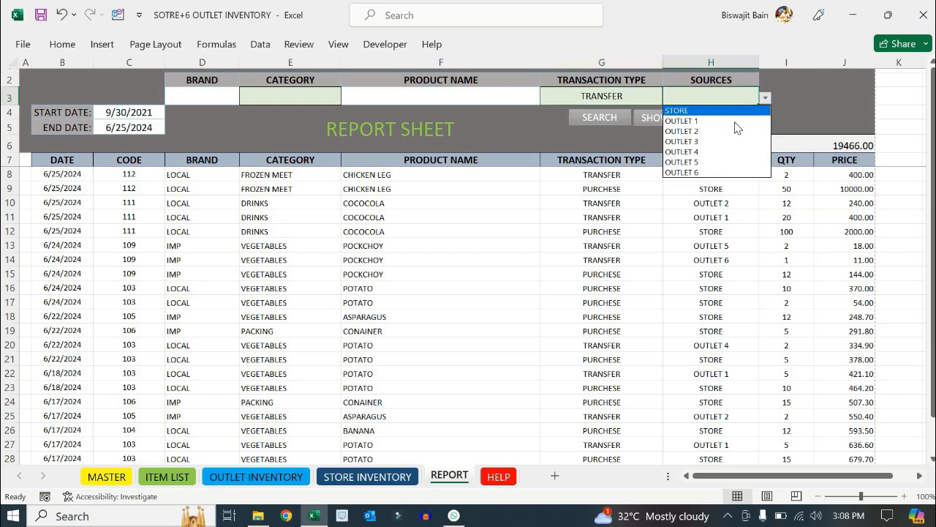
{"action": "left_click", "coordinate": [662, 121]}
Step: Check the transaction type and source criteria and run the report search with them
{"action": "left_click", "coordinate": [639, 96]}
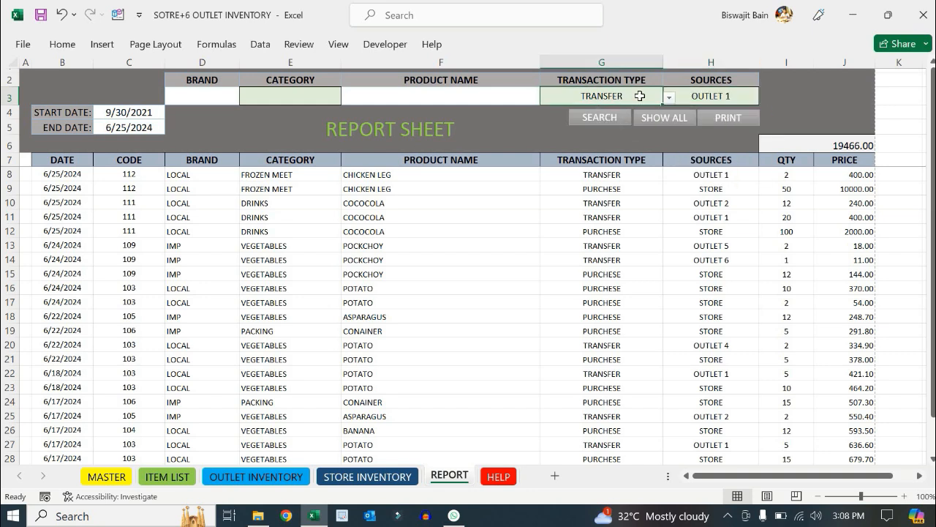
{"action": "left_click", "coordinate": [714, 95]}
{"action": "left_click", "coordinate": [619, 97]}
{"action": "left_click", "coordinate": [703, 102]}
{"action": "left_click", "coordinate": [600, 118]}
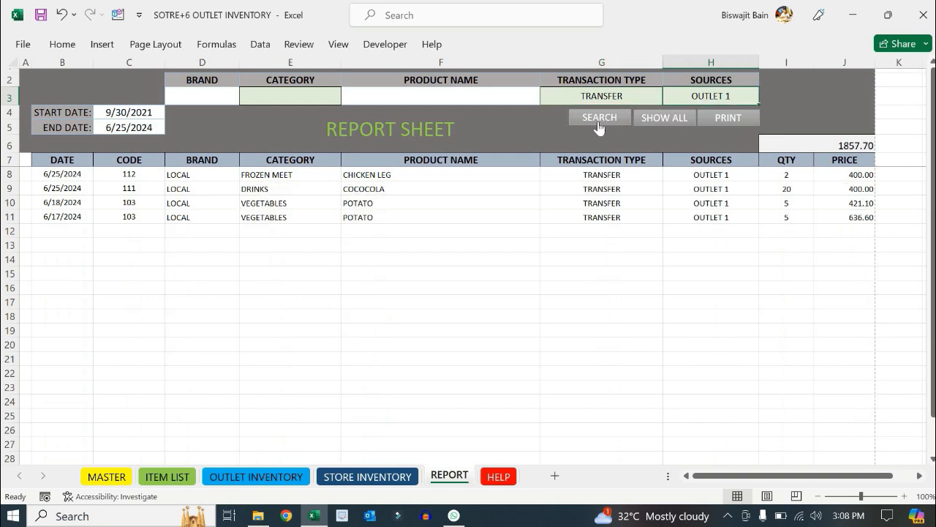
Step: Review the transaction type and source of the OUTLET 1 transfers and the price total above the listed rows
{"action": "left_click_drag", "start_coordinate": [620, 216], "coordinate": [602, 175]}
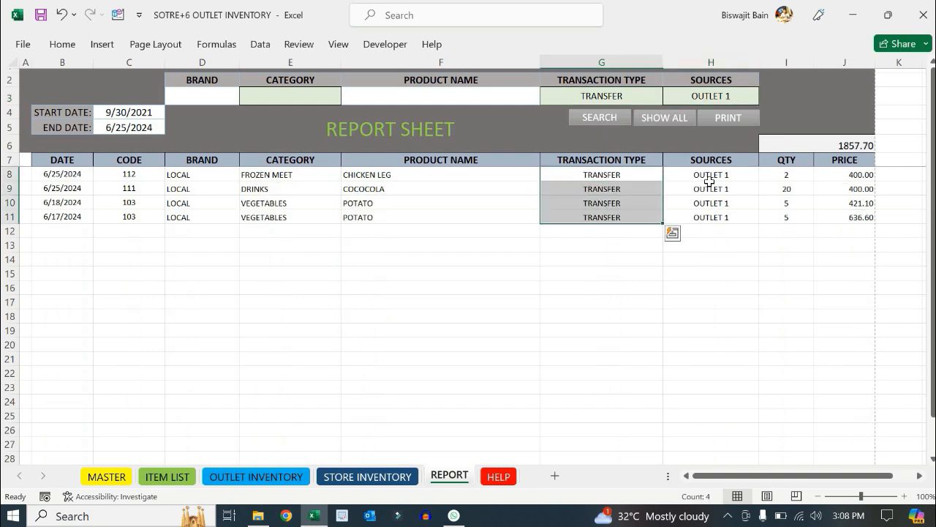
{"action": "left_click_drag", "start_coordinate": [713, 174], "coordinate": [720, 215]}
{"action": "left_click", "coordinate": [823, 142]}
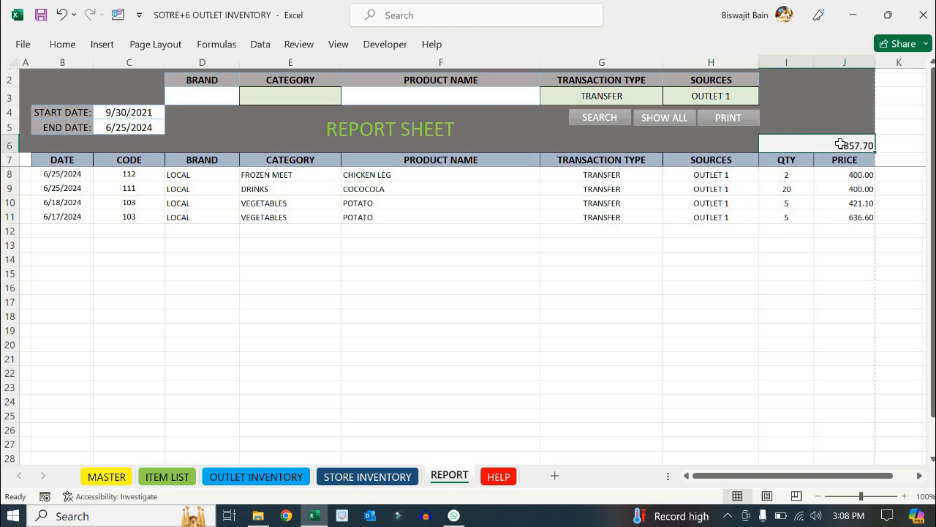
{"action": "left_click", "coordinate": [850, 257]}
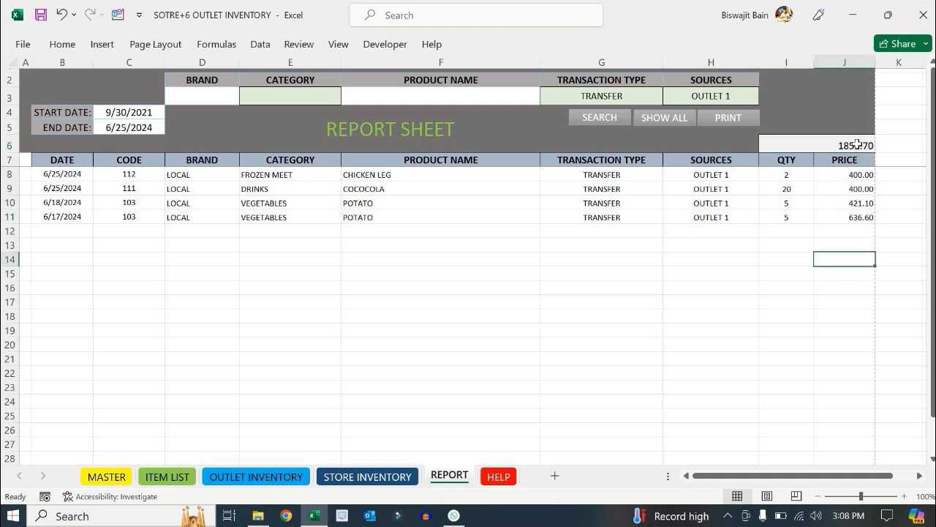
{"action": "left_click", "coordinate": [846, 146]}
{"action": "left_click_drag", "start_coordinate": [75, 176], "coordinate": [125, 188]}
{"action": "left_click_drag", "start_coordinate": [651, 267], "coordinate": [849, 245]}
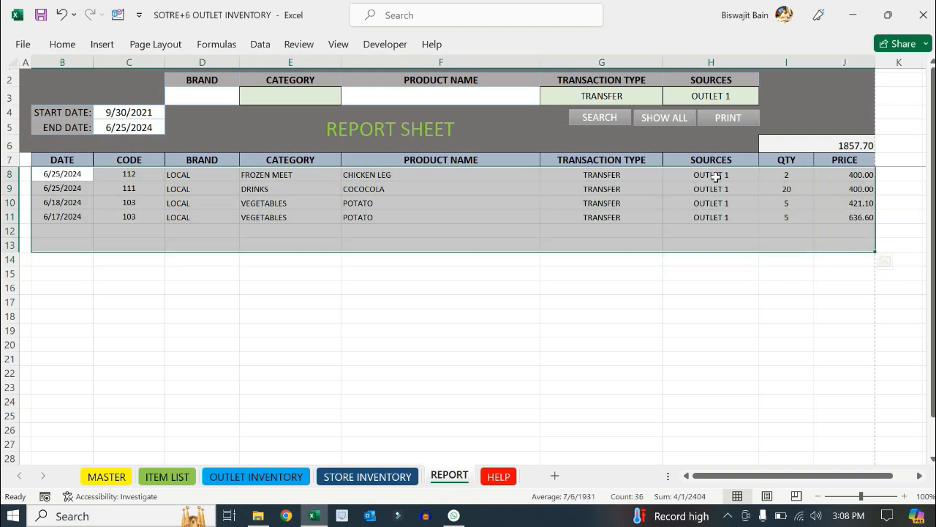
{"action": "left_click", "coordinate": [715, 176]}
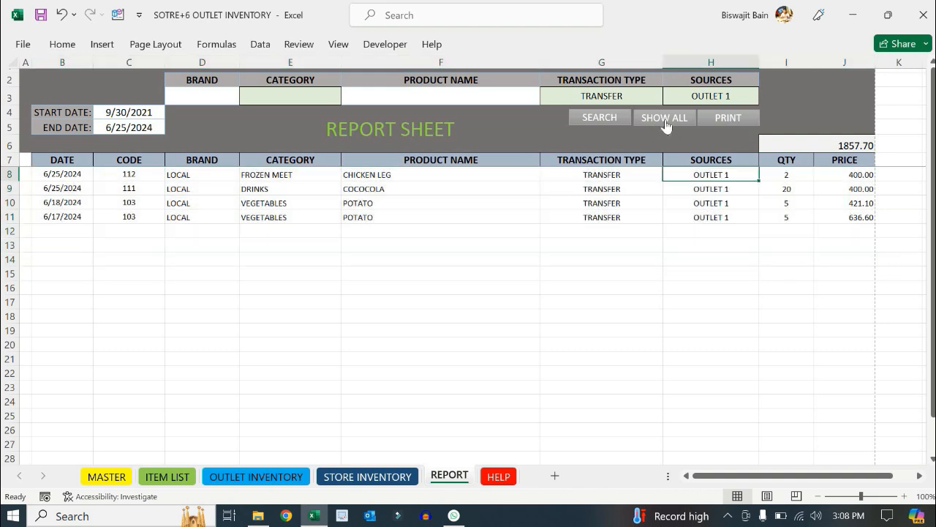
Step: Reset the report to all transactions, preview its printout and close the preview
{"action": "left_click", "coordinate": [667, 119]}
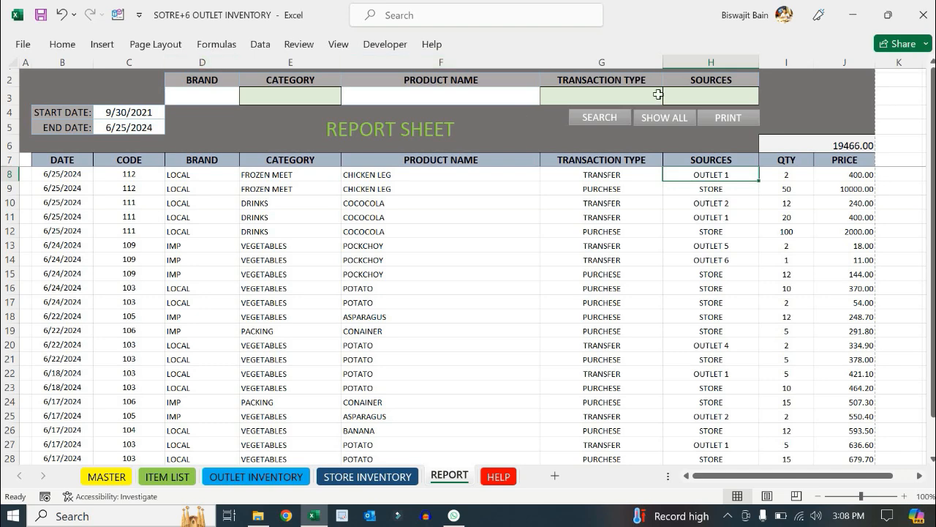
{"action": "left_click", "coordinate": [547, 126]}
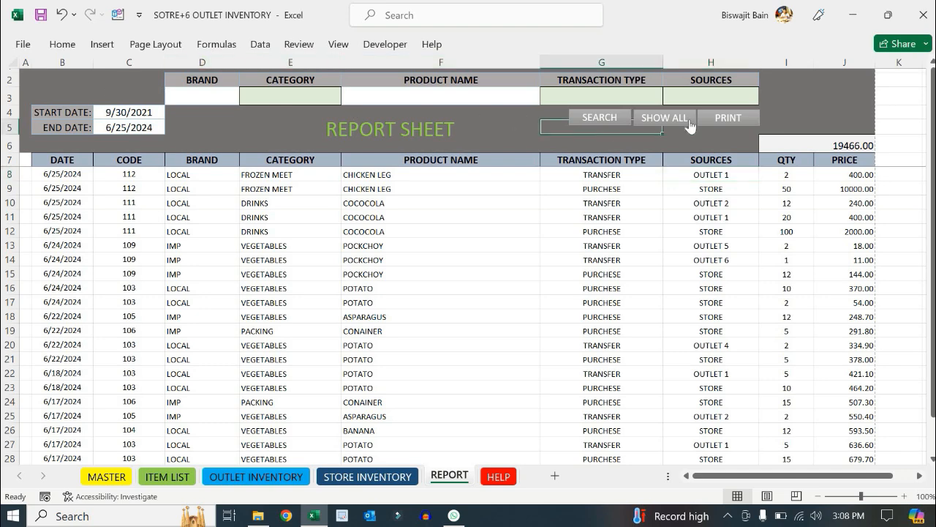
{"action": "left_click", "coordinate": [732, 118]}
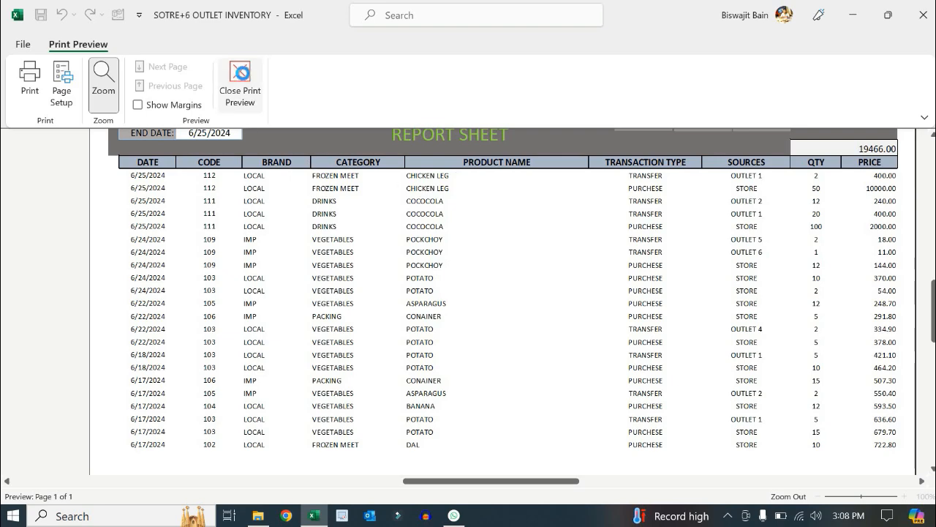
{"action": "left_click", "coordinate": [244, 86]}
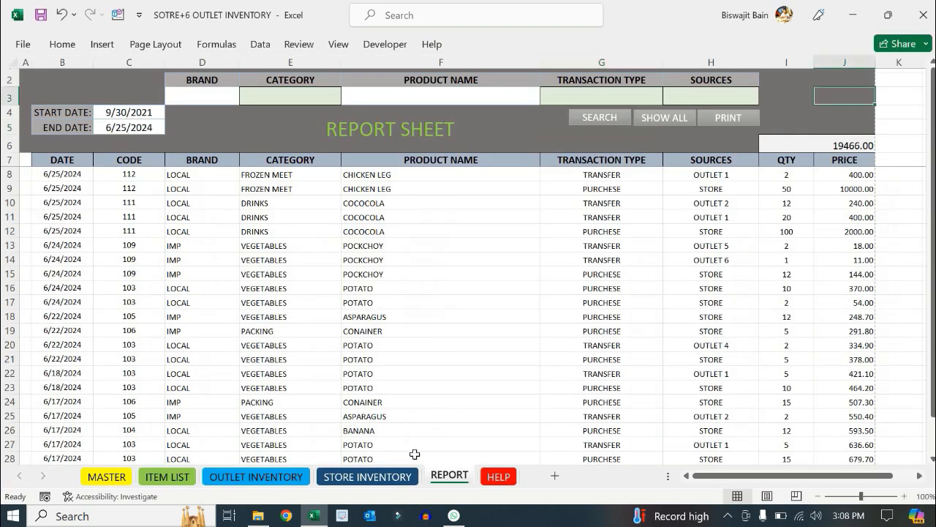
Step: Open the HELP sheet and examine the category list, the outlet names and the starting product code
{"action": "left_click", "coordinate": [499, 476]}
{"action": "left_click", "coordinate": [505, 353]}
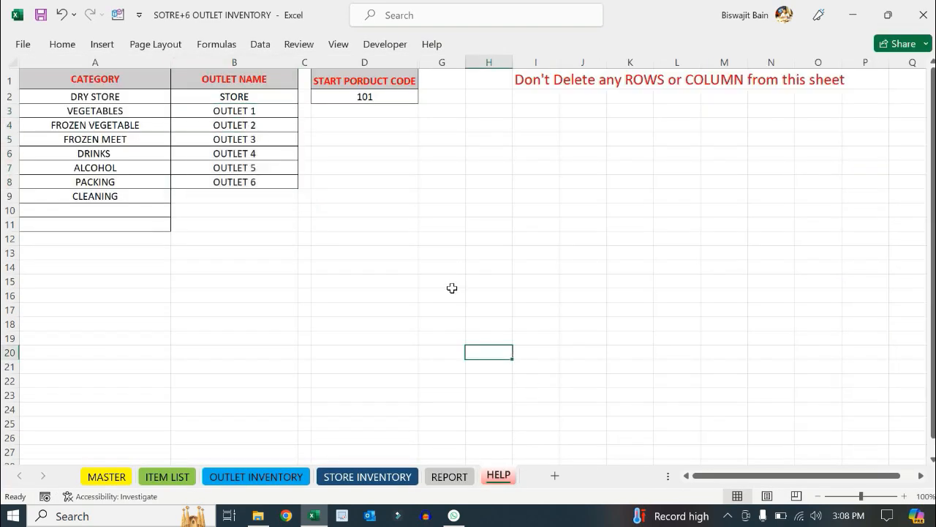
{"action": "left_click_drag", "start_coordinate": [110, 95], "coordinate": [139, 295]}
{"action": "left_click_drag", "start_coordinate": [246, 95], "coordinate": [258, 182]}
{"action": "left_click_drag", "start_coordinate": [259, 109], "coordinate": [252, 183]}
{"action": "left_click", "coordinate": [261, 104]}
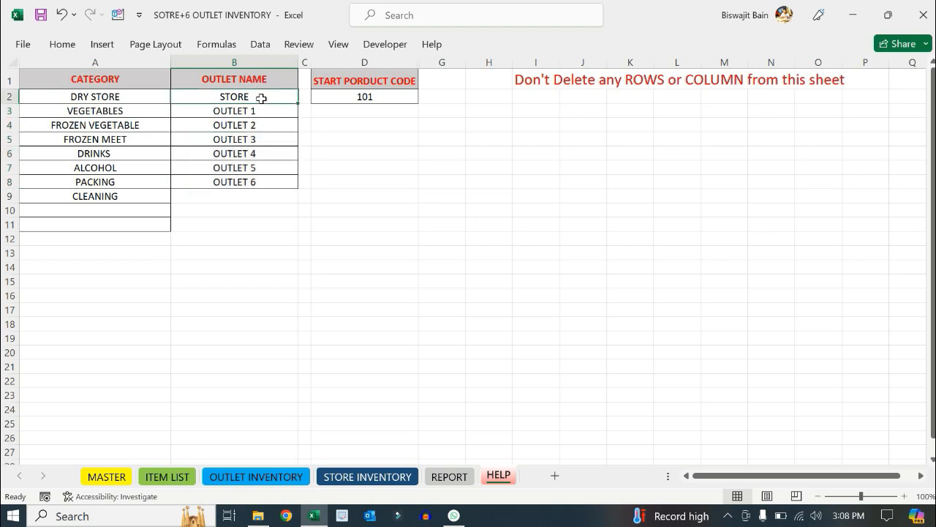
{"action": "left_click", "coordinate": [396, 96]}
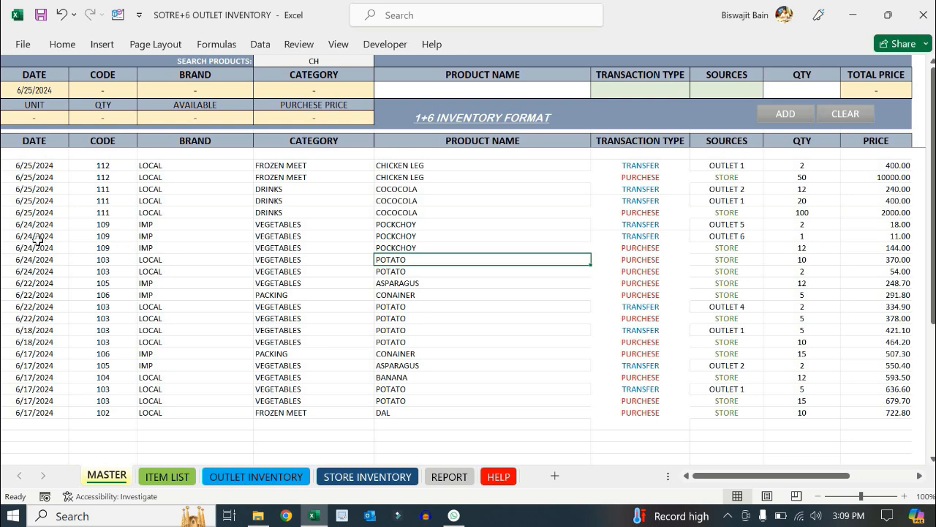
Step: Clear the product search text on the MASTER sheet
{"action": "left_click", "coordinate": [339, 45]}
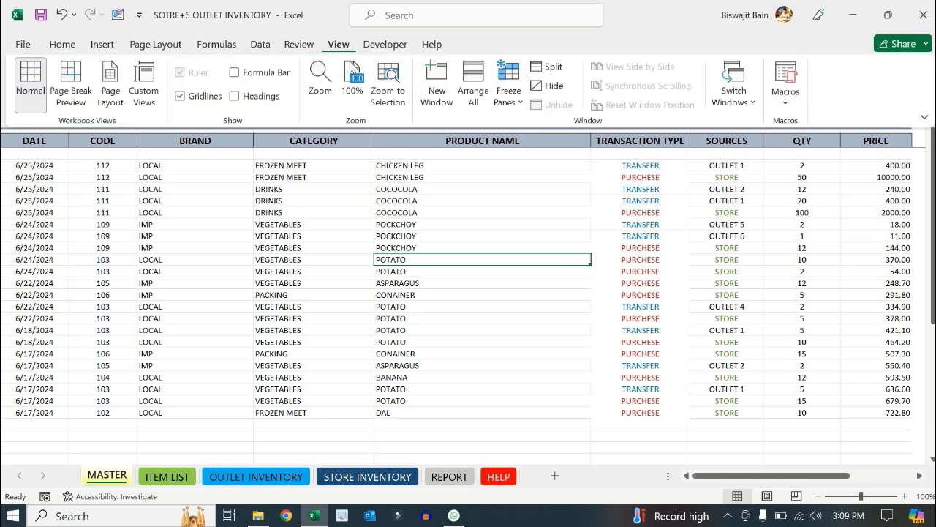
{"action": "left_click", "coordinate": [329, 151]}
{"action": "left_click", "coordinate": [336, 63]}
{"action": "left_click_drag", "start_coordinate": [335, 65], "coordinate": [356, 218]}
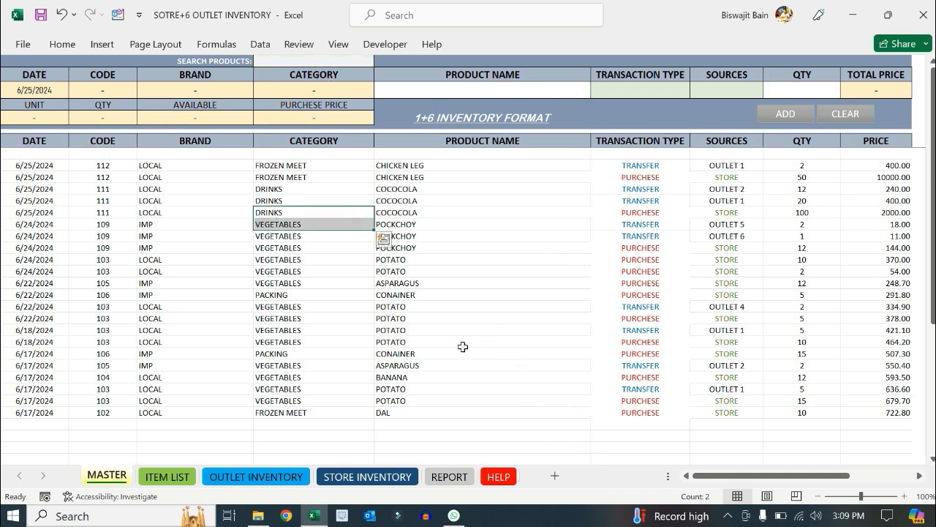
{"action": "left_click", "coordinate": [491, 224]}
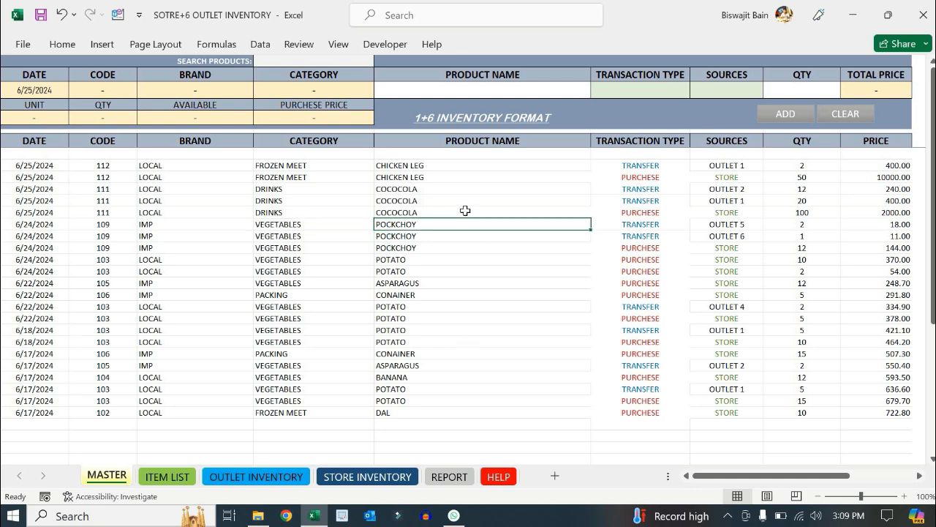